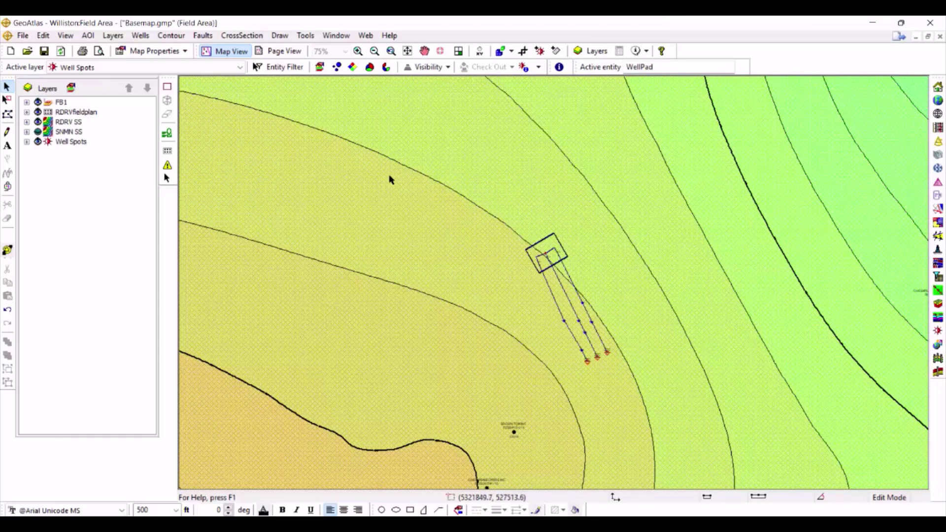
Step: Start a new well pad for the database near the existing pad, named Pad2 with an elevation of 1000
{"action": "left_click", "coordinate": [357, 52]}
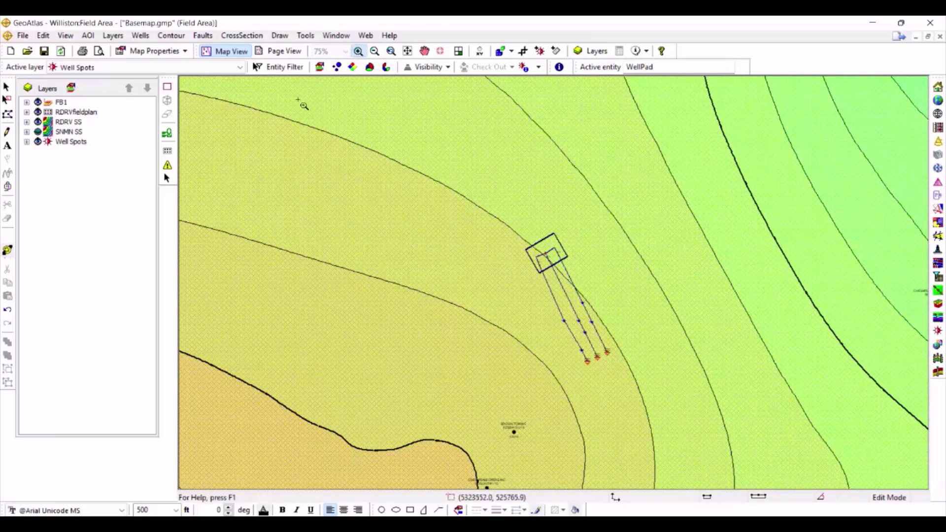
{"action": "left_click_drag", "start_coordinate": [298, 100], "coordinate": [833, 440]}
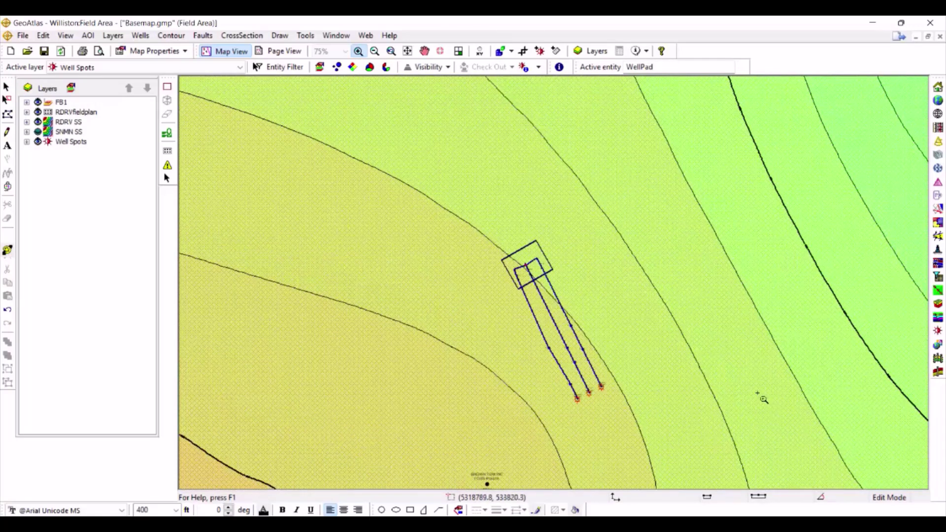
{"action": "left_click", "coordinate": [7, 87]}
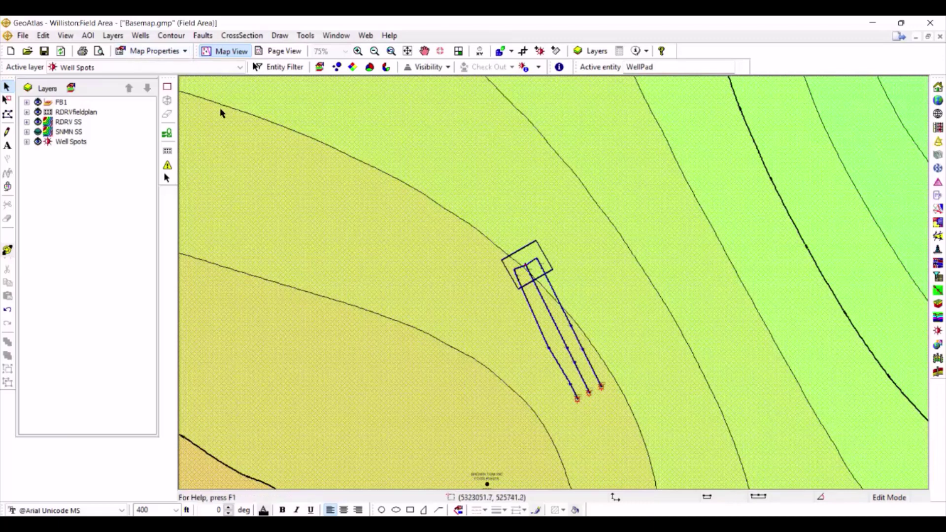
{"action": "left_click", "coordinate": [141, 37]}
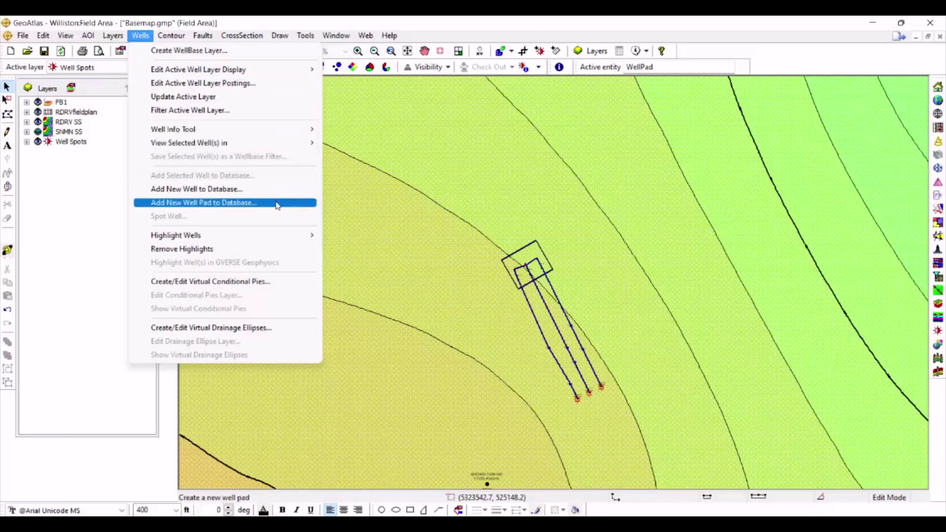
{"action": "left_click", "coordinate": [277, 203]}
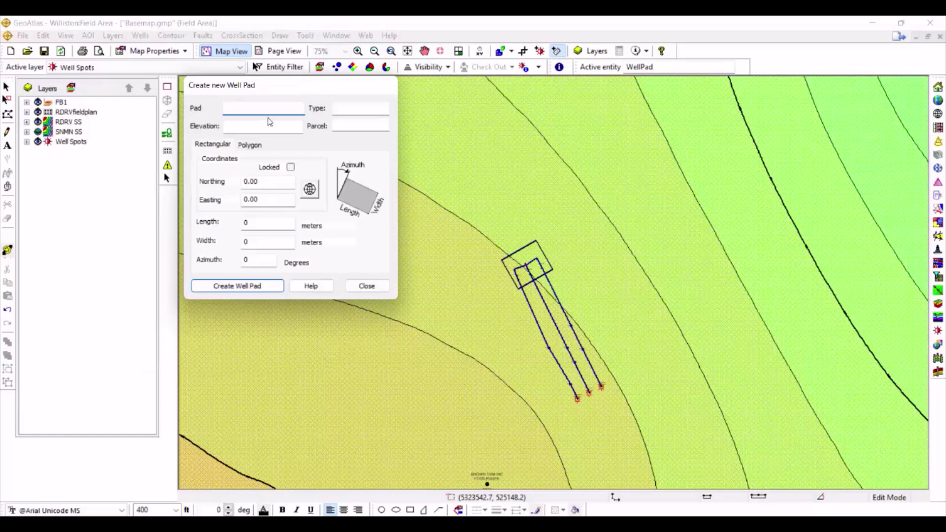
{"action": "key", "text": "Caps_Lock"}
{"action": "type", "text": "P"}
{"action": "key", "text": "Caps_Lock"}
{"action": "type", "text": "ad2"}
{"action": "key", "text": "Tab"}
{"action": "key", "text": "Tab"}
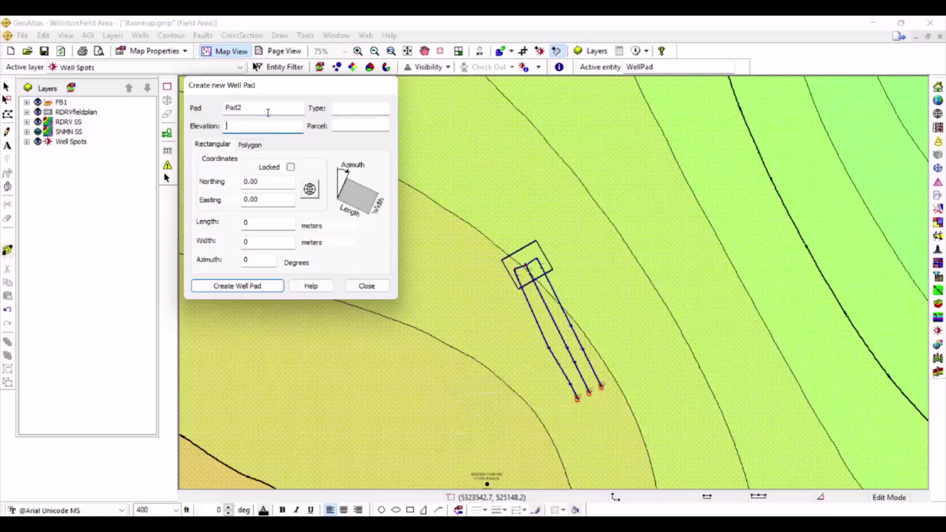
{"action": "type", "text": "1000"}
{"action": "key", "text": "Tab"}
{"action": "key", "text": "Tab"}
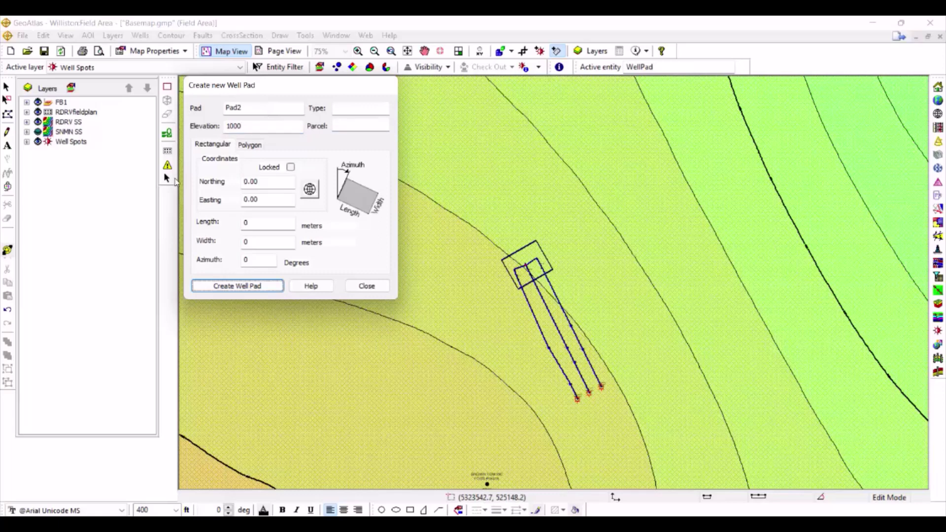
Step: Pick and lock the pad's location on the map at about northing 5321829, easting 532060, northeast of the existing pad
{"action": "left_click", "coordinate": [259, 181]}
{"action": "left_click_drag", "start_coordinate": [260, 182], "coordinate": [241, 182]}
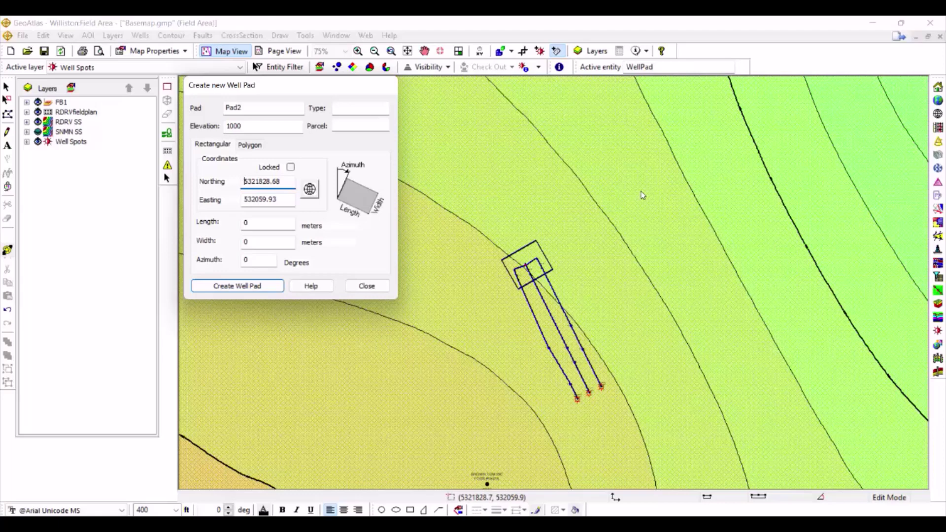
{"action": "left_click", "coordinate": [643, 195]}
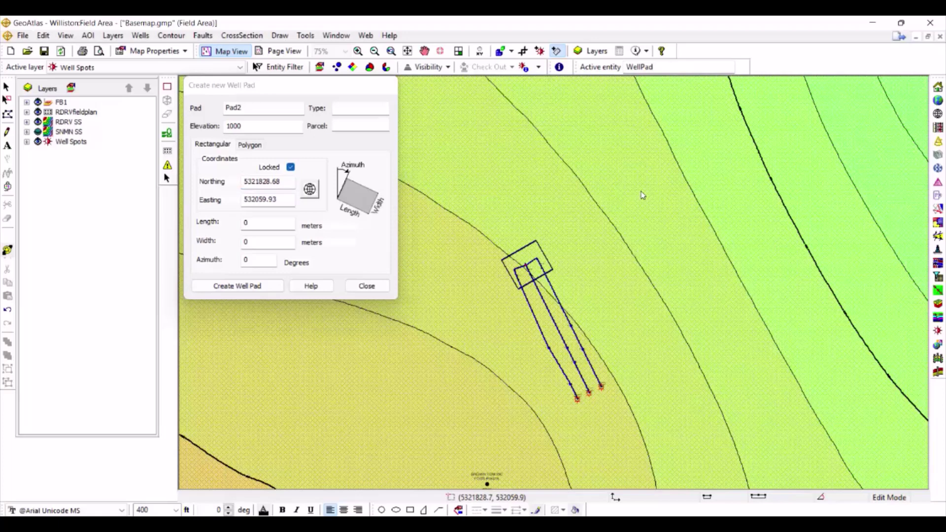
Step: Set the pad to 500 m length, 700 m width and 70 degrees azimuth, create it, and close the pad form
{"action": "left_click", "coordinate": [262, 224]}
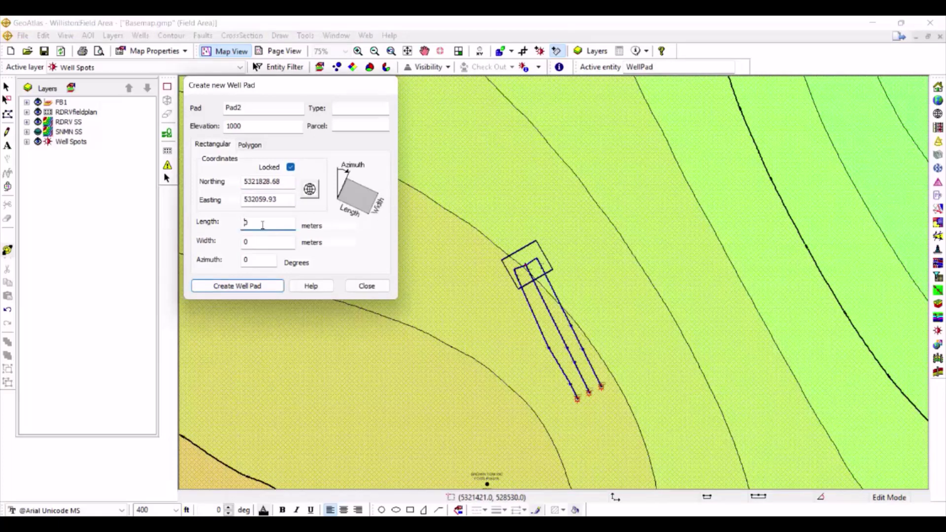
{"action": "type", "text": "5000"}
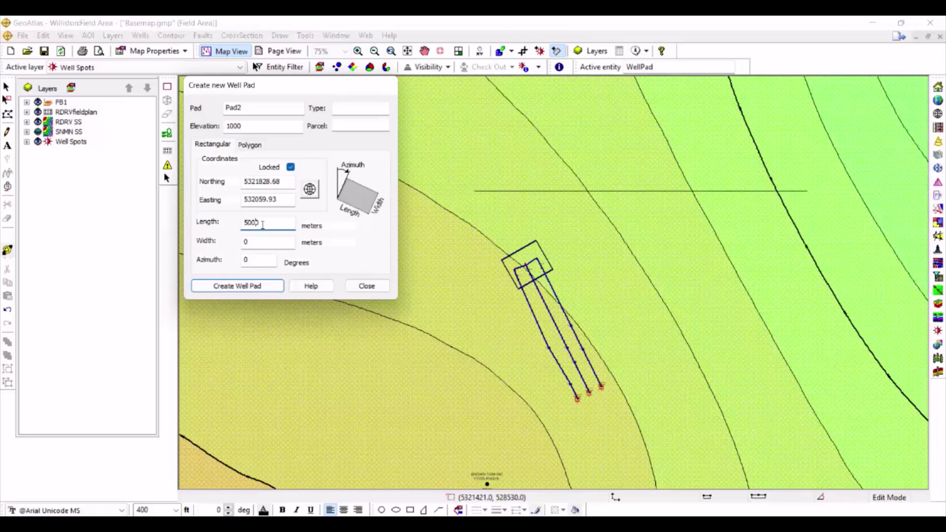
{"action": "key", "text": "Delete"}
{"action": "key", "text": "Tab"}
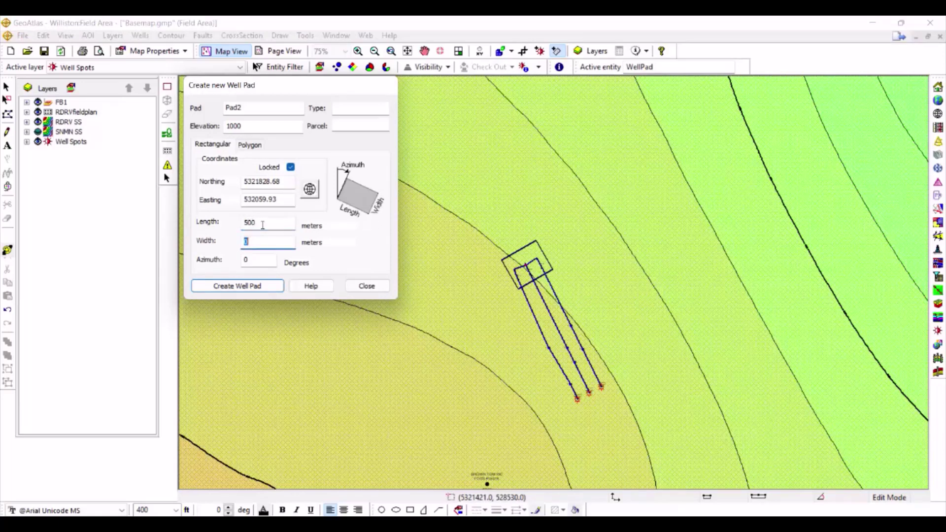
{"action": "type", "text": "700"}
{"action": "key", "text": "Tab"}
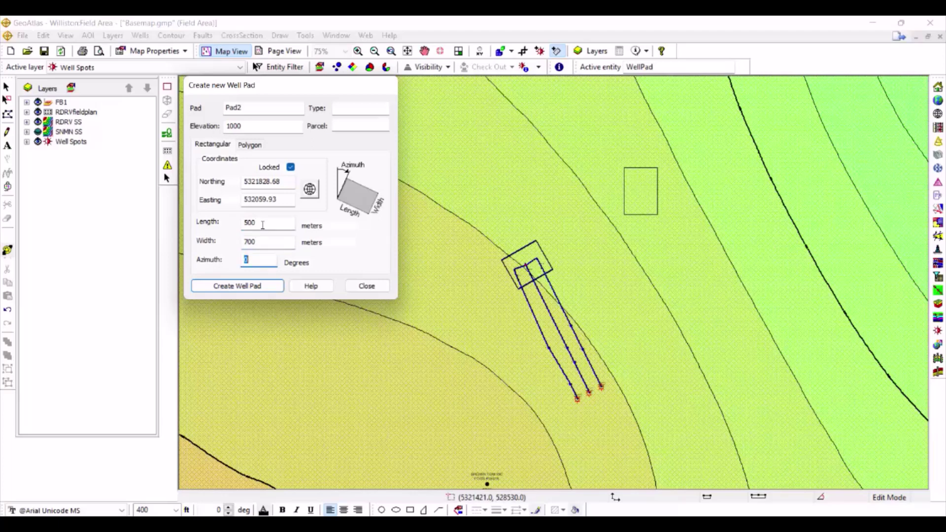
{"action": "type", "text": "70"}
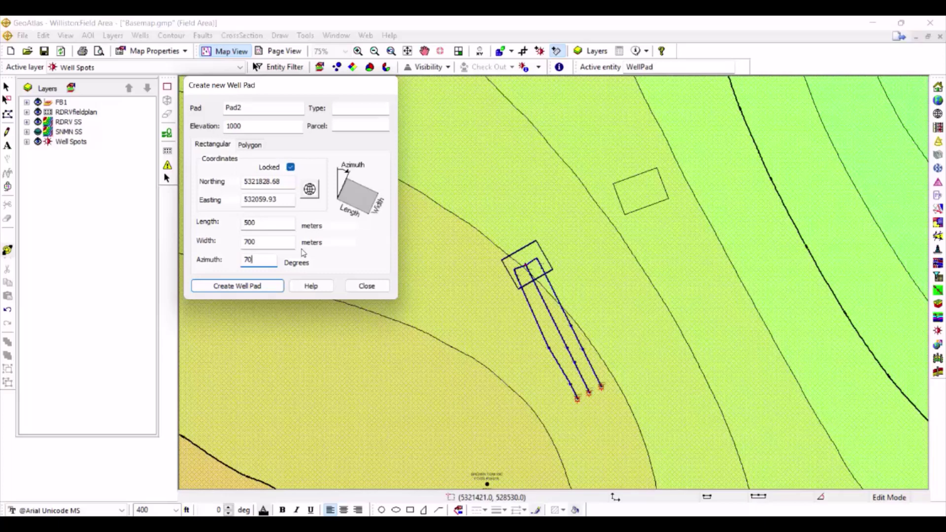
{"action": "left_click", "coordinate": [270, 286]}
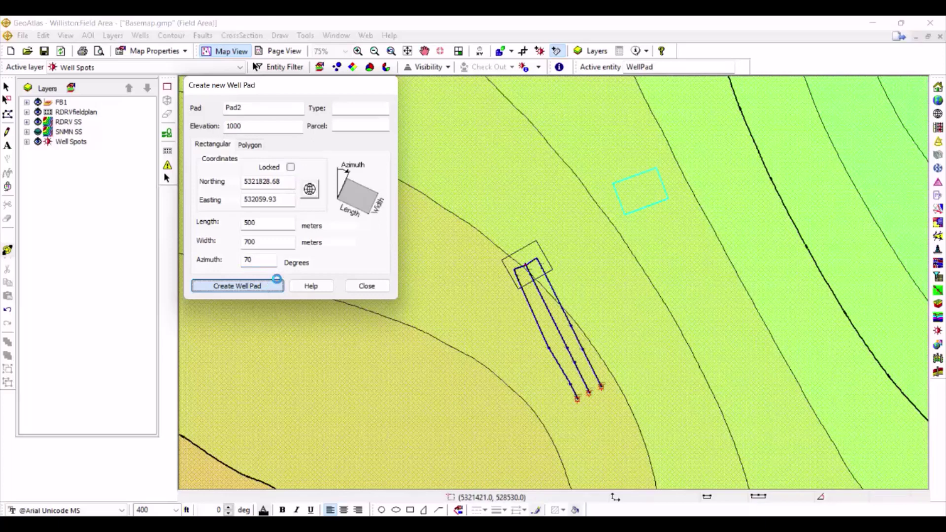
{"action": "left_click", "coordinate": [372, 290]}
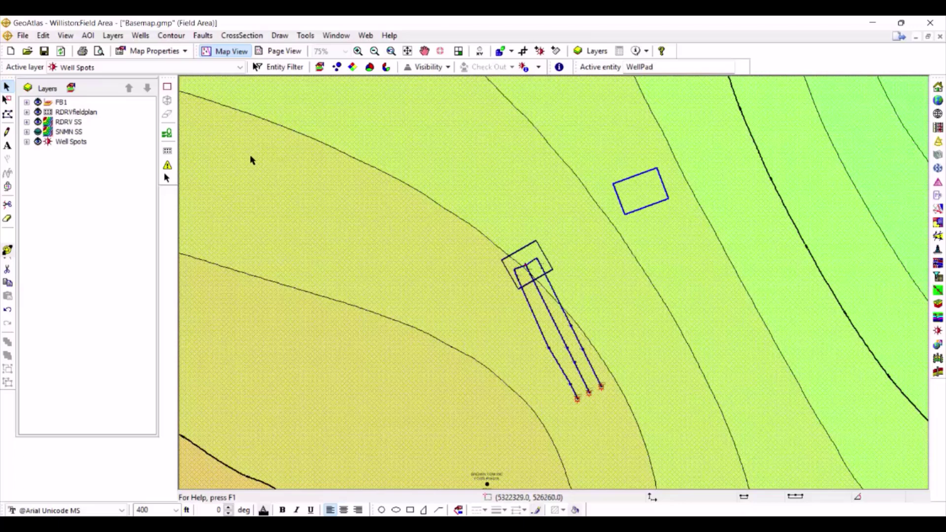
Step: Open GVERSE Field Planner and create a new field plan named RDRVtargetsurface
{"action": "left_click", "coordinate": [172, 154]}
{"action": "left_click", "coordinate": [168, 151]}
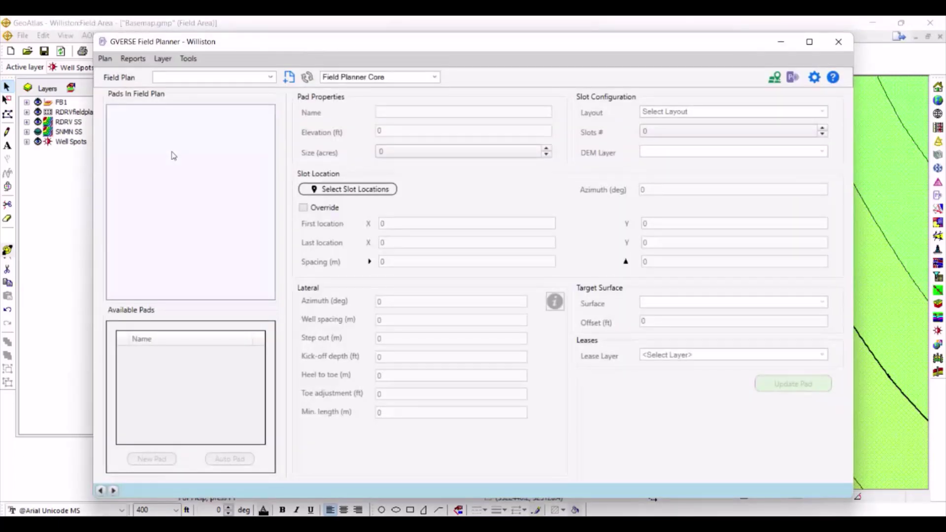
{"action": "left_click", "coordinate": [289, 78]}
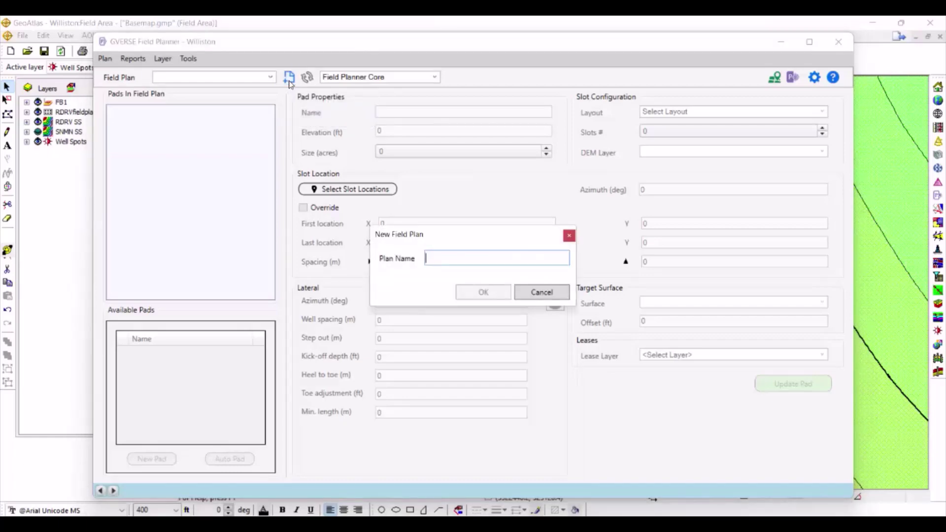
{"action": "key", "text": "Caps_Lock"}
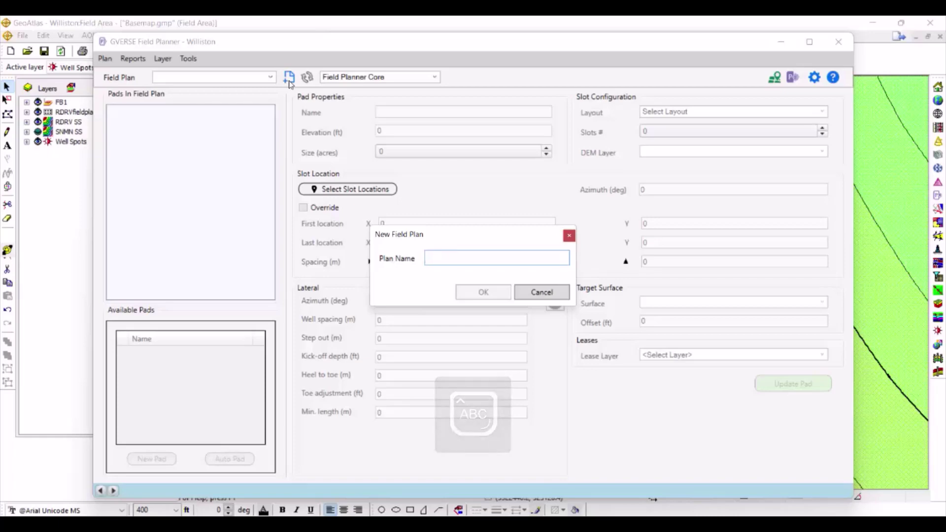
{"action": "type", "text": "RDRD"}
{"action": "key", "text": "BackSpace"}
{"action": "type", "text": "V"}
{"action": "key", "text": "Caps_Lock"}
{"action": "type", "text": "targ"}
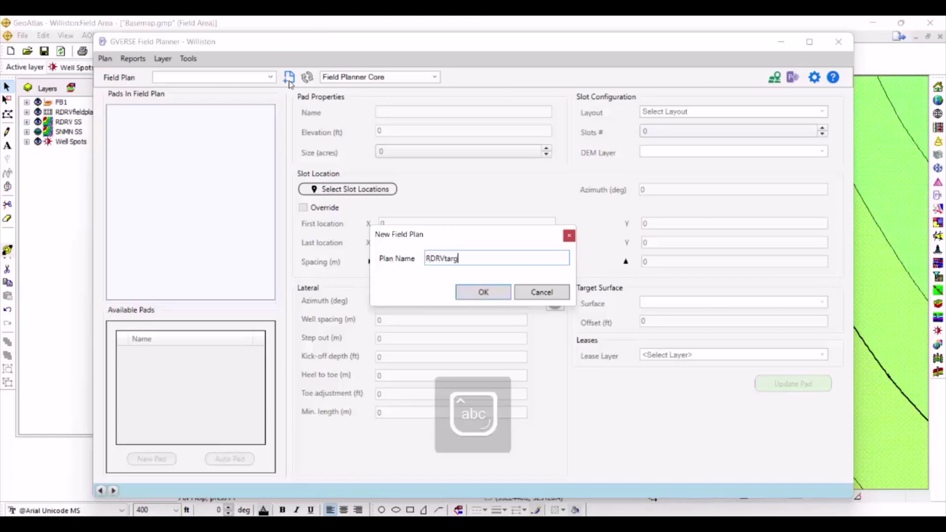
{"action": "type", "text": "etsurface"}
{"action": "key", "text": "Return"}
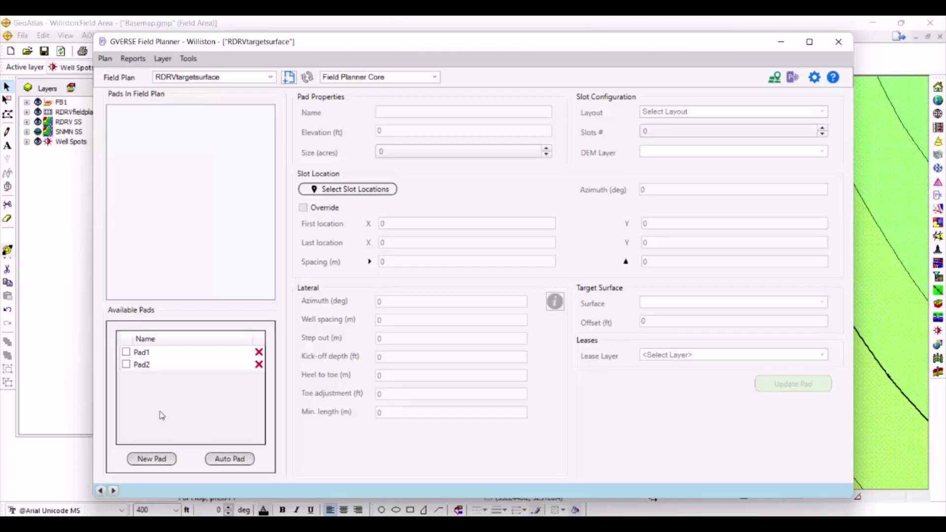
Step: Add Pad2 to the field plan and configure it with a 1 Side layout and 3 slots
{"action": "left_click", "coordinate": [158, 461]}
{"action": "left_click", "coordinate": [126, 365]}
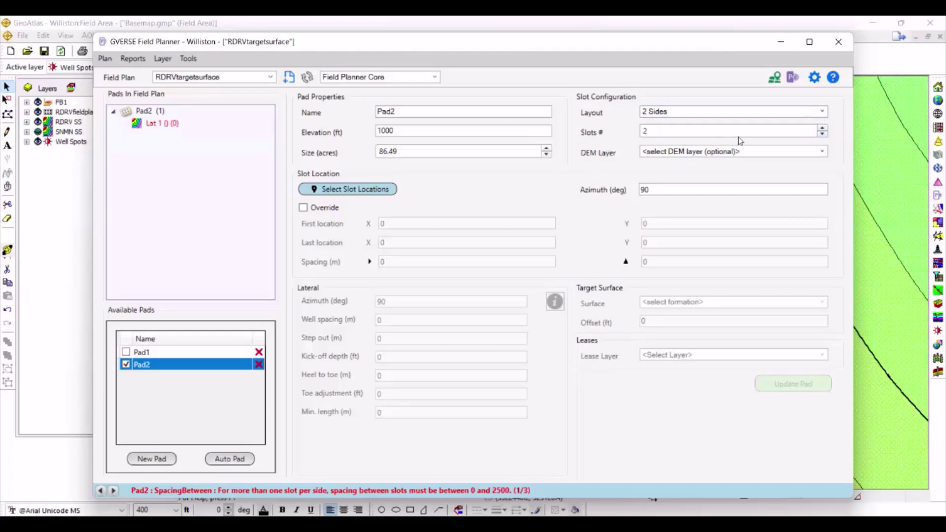
{"action": "left_click", "coordinate": [822, 112]}
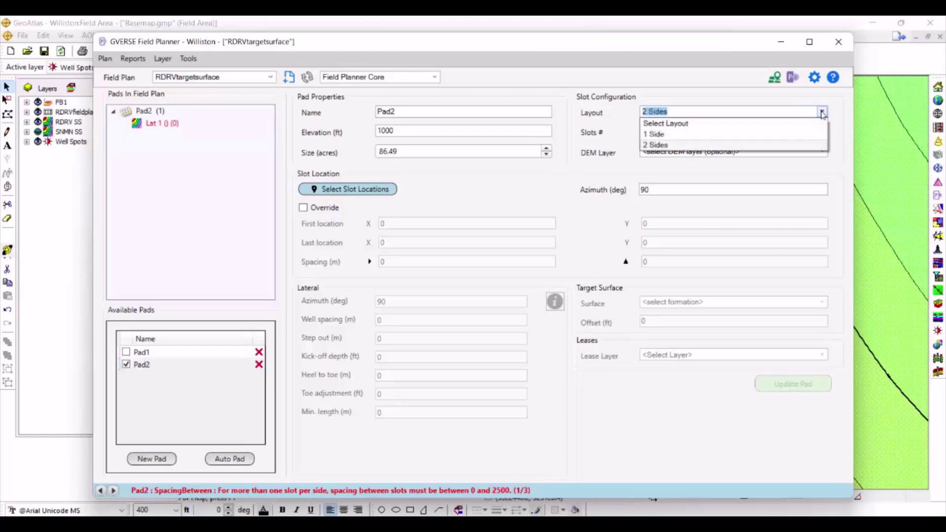
{"action": "left_click", "coordinate": [658, 135]}
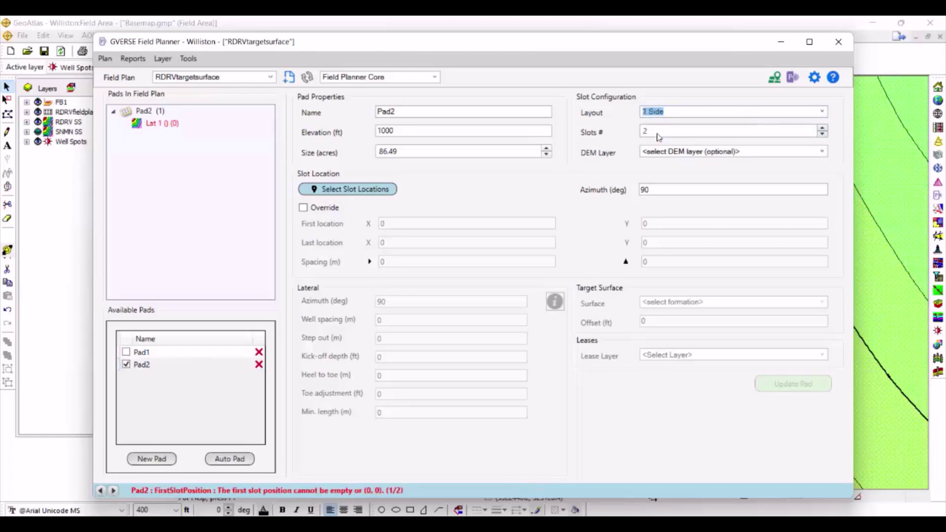
{"action": "left_click", "coordinate": [822, 128]}
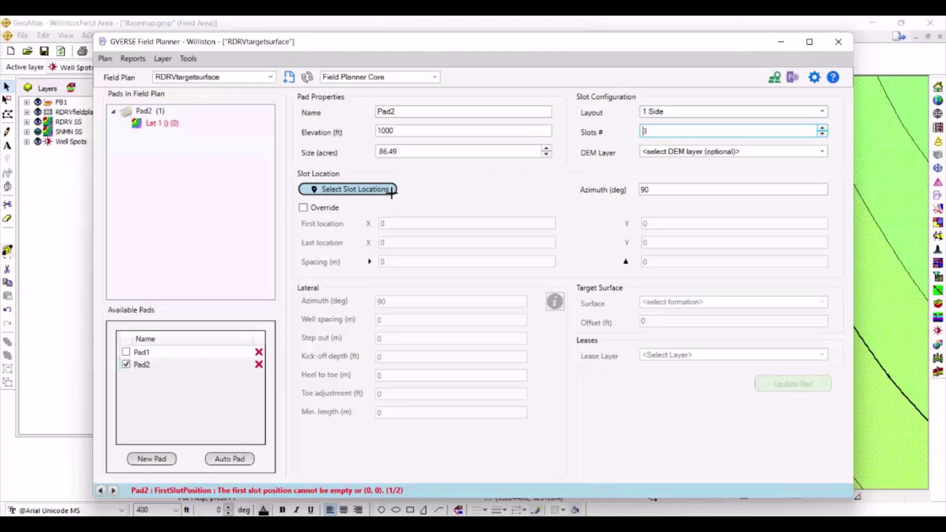
Step: Place Pad2's first slot at about X 531771, Y 5321736 and last slot at about X 532322, Y 5321922 on the map, and return to Field Planner
{"action": "left_click", "coordinate": [303, 208]}
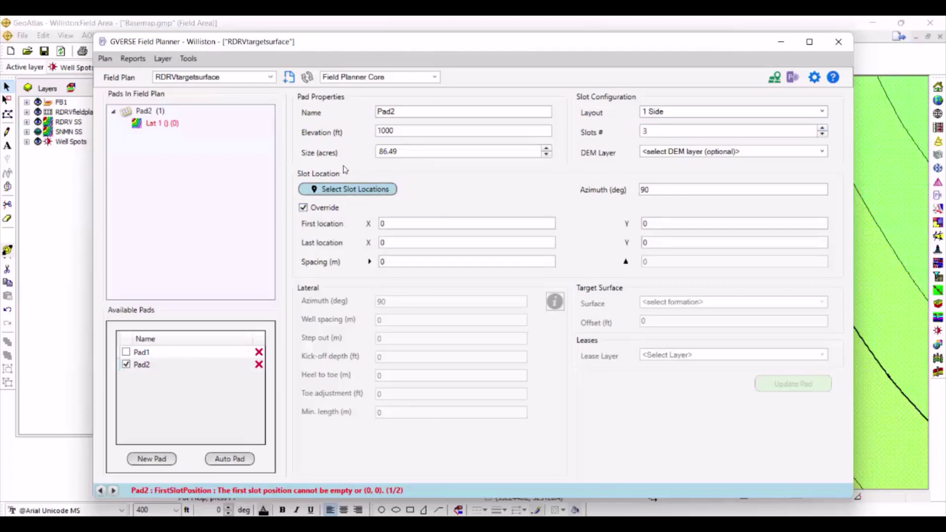
{"action": "left_click", "coordinate": [305, 209]}
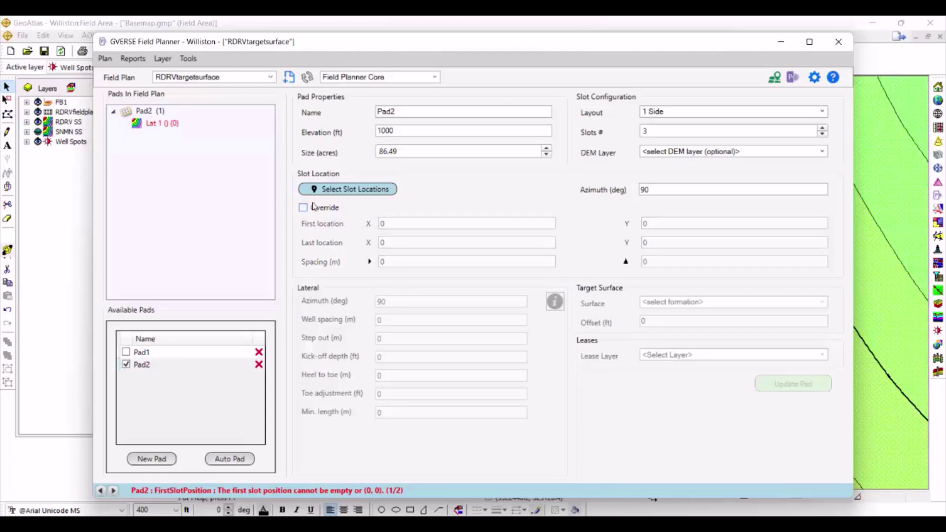
{"action": "left_click", "coordinate": [392, 189]}
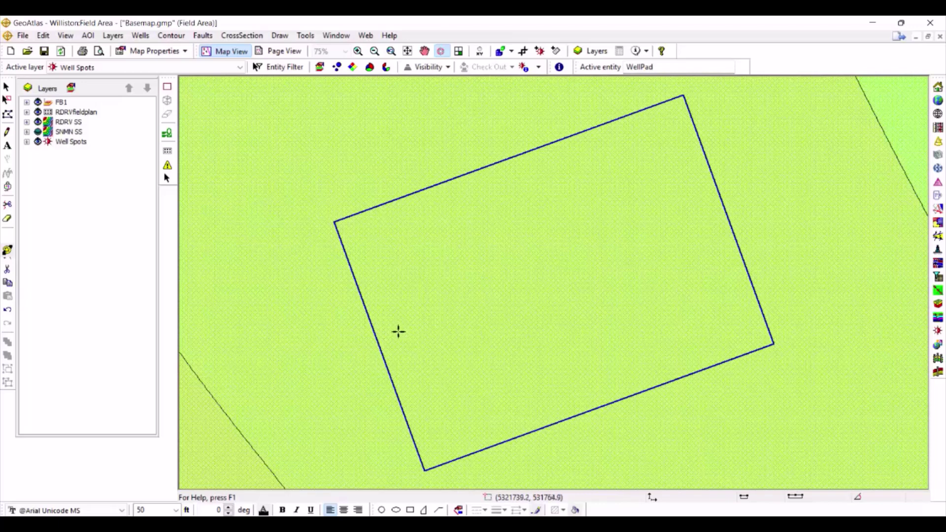
{"action": "left_click", "coordinate": [400, 332]}
{"action": "key", "text": "Escape"}
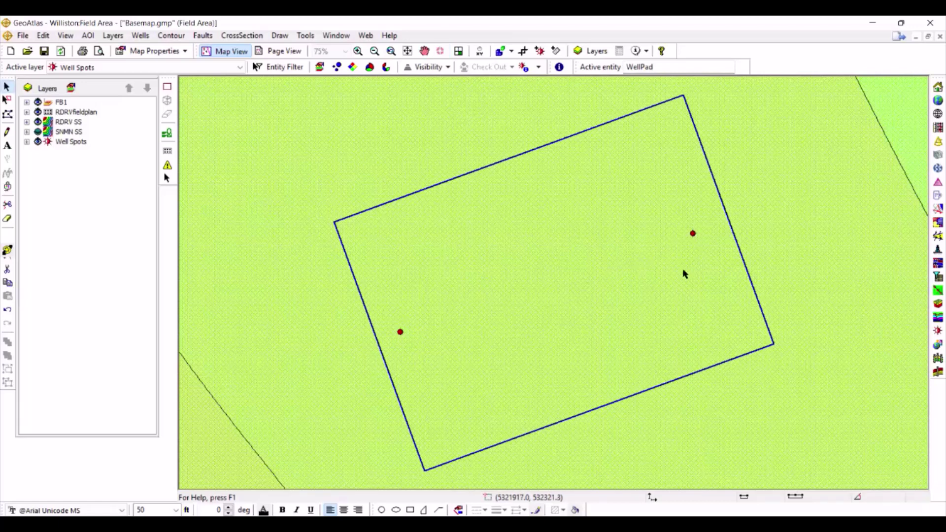
{"action": "mouse_move", "coordinate": [668, 525]}
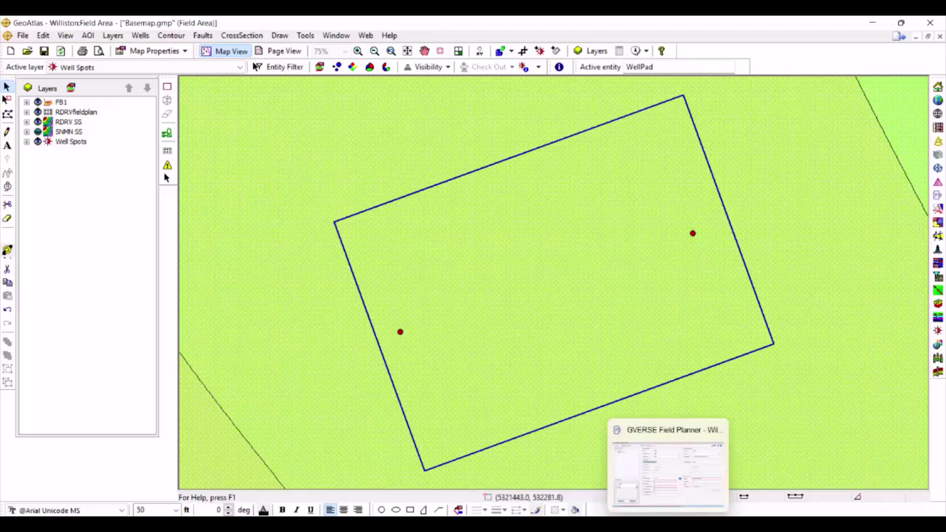
{"action": "left_click", "coordinate": [668, 471]}
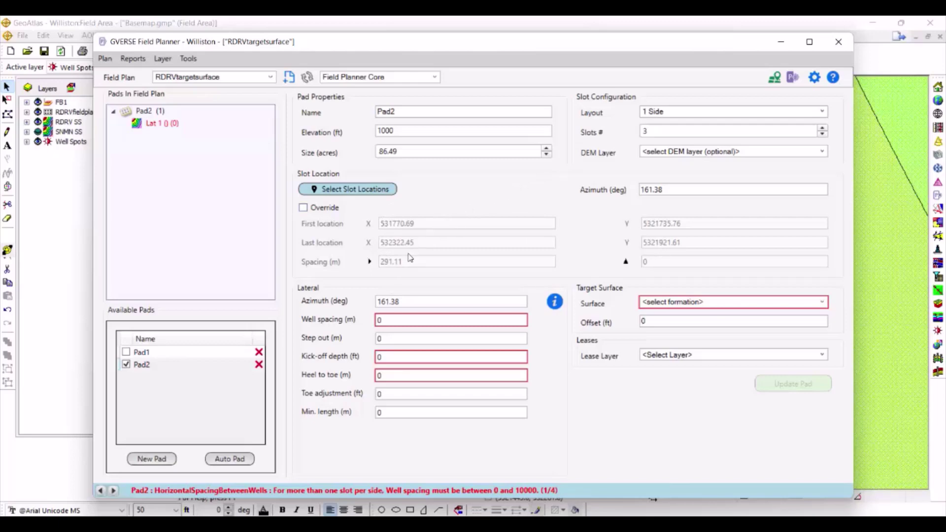
Step: Set the lateral parameters to 200 m well spacing, 150 m step out, 1500 ft kick-off depth and 2000 m heel to toe
{"action": "left_click", "coordinate": [385, 320]}
{"action": "key", "text": "BackSpace"}
{"action": "type", "text": "200"}
{"action": "key", "text": "Tab"}
{"action": "type", "text": "150"}
{"action": "key", "text": "Tab"}
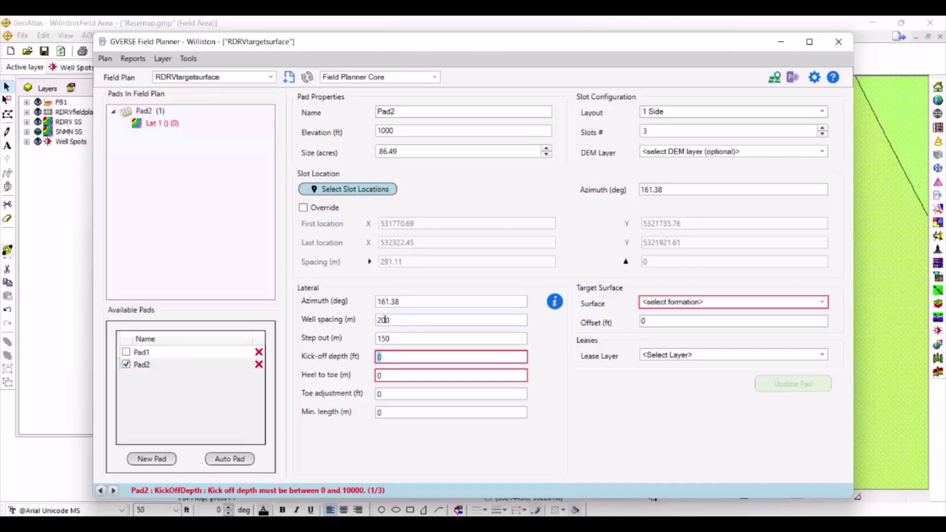
{"action": "type", "text": "1500"}
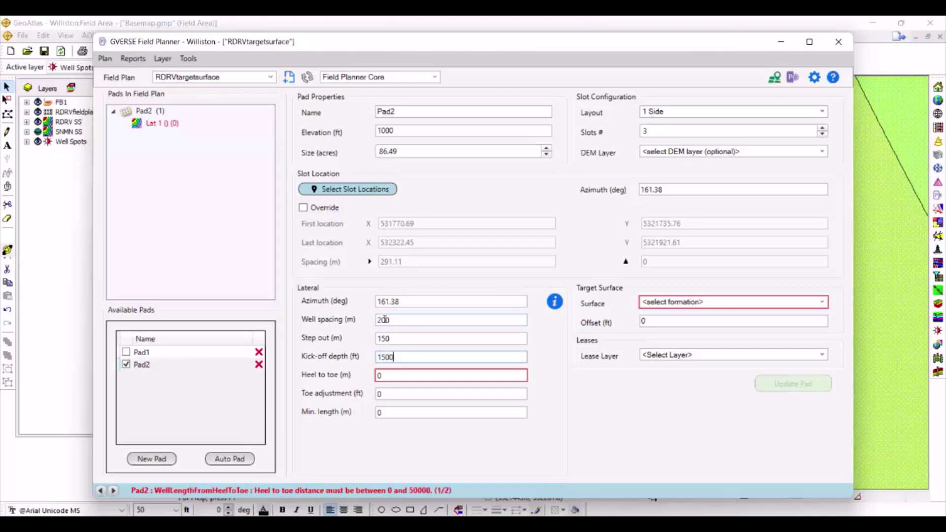
{"action": "key", "text": "Tab"}
{"action": "type", "text": "2000"}
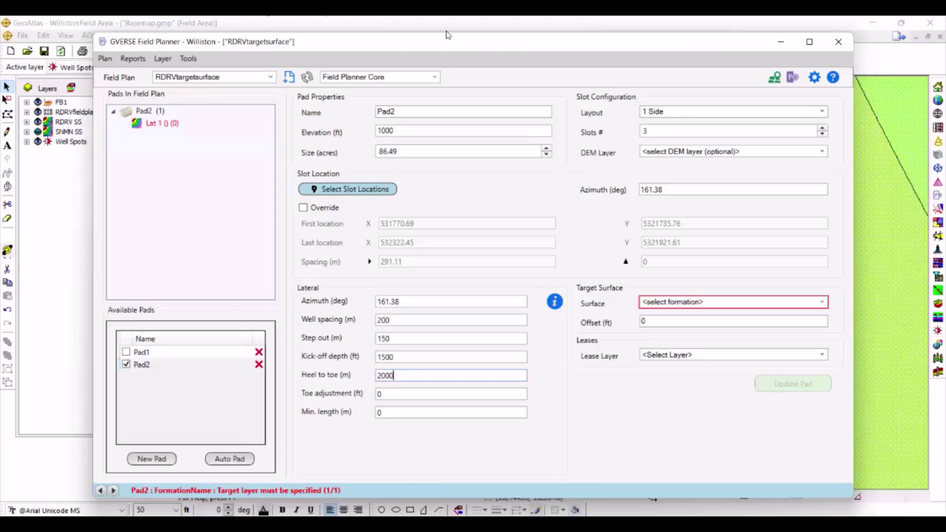
Step: Set Pad2's target surface to RDRV SS and update the pad to generate its laterals
{"action": "left_click", "coordinate": [822, 302]}
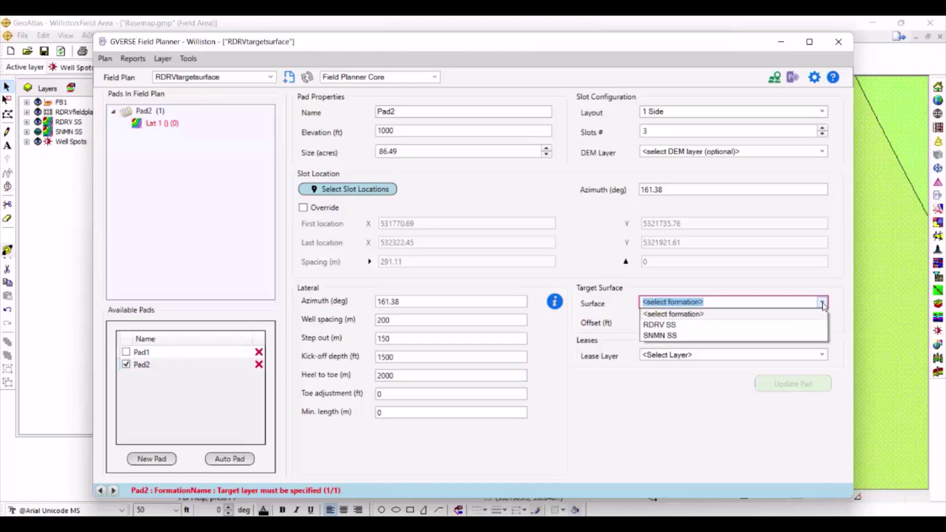
{"action": "left_click", "coordinate": [677, 329]}
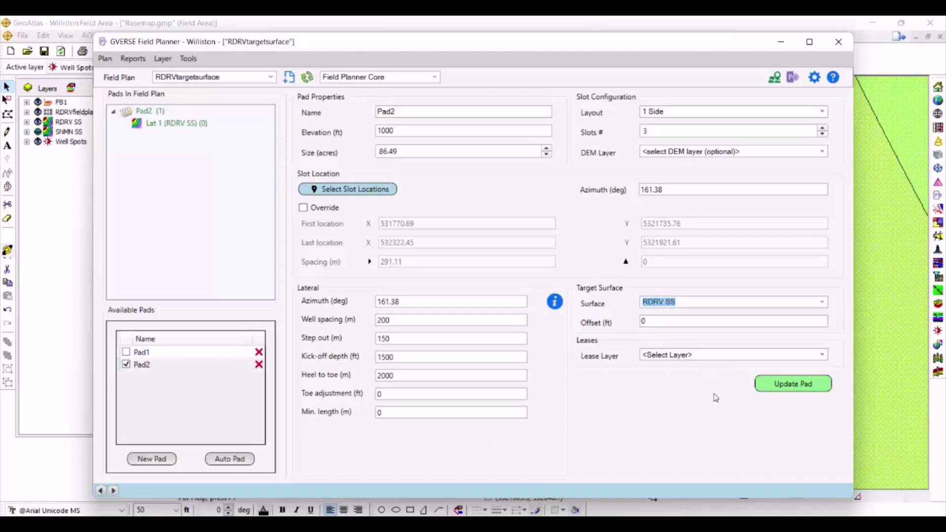
{"action": "left_click", "coordinate": [814, 387]}
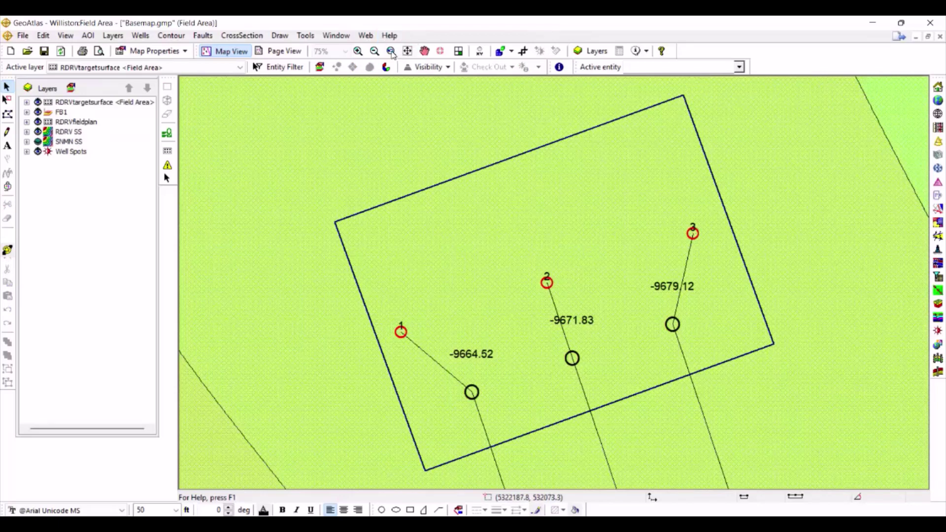
Step: Examine Pad2's planned laterals on the map and the Well Stick line rendering properties of the RDRVtargetsurface layer
{"action": "left_click", "coordinate": [391, 51]}
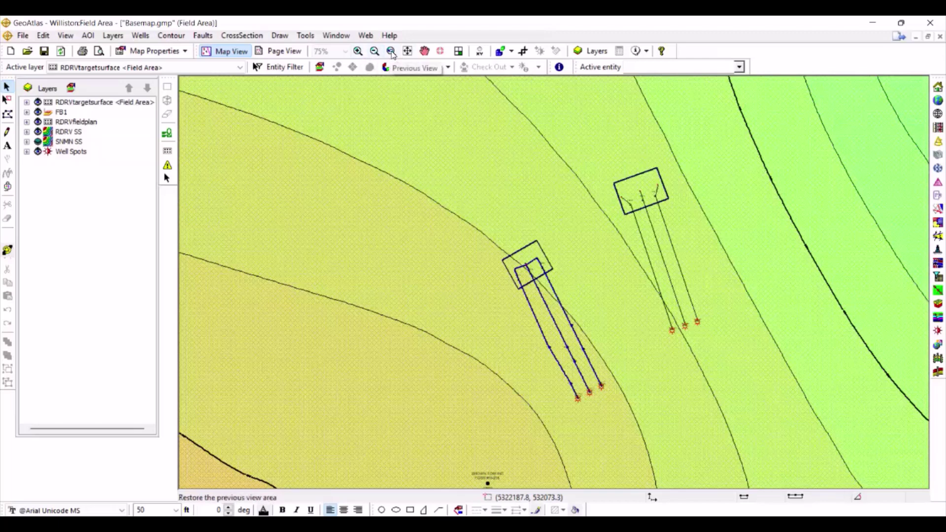
{"action": "left_click", "coordinate": [358, 51]}
{"action": "left_click_drag", "start_coordinate": [503, 104], "coordinate": [849, 387]}
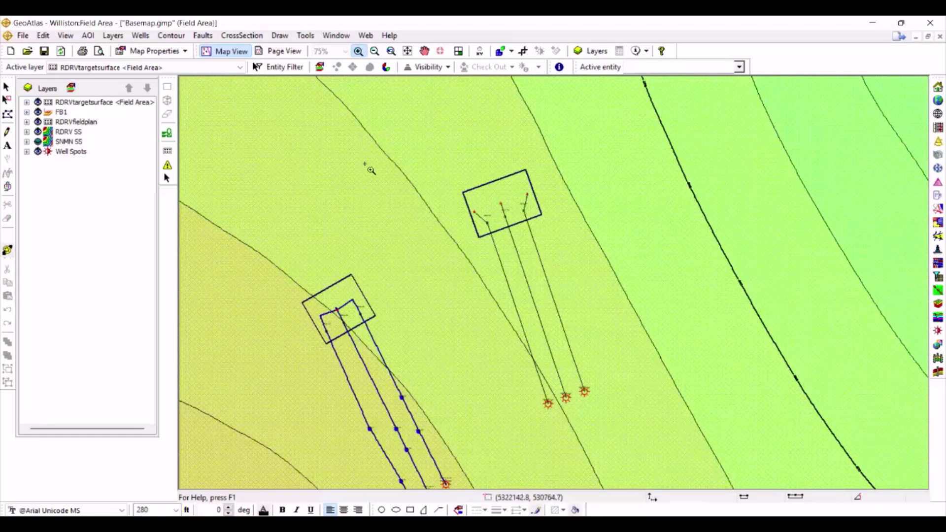
{"action": "left_click_drag", "start_coordinate": [328, 117], "coordinate": [818, 464]}
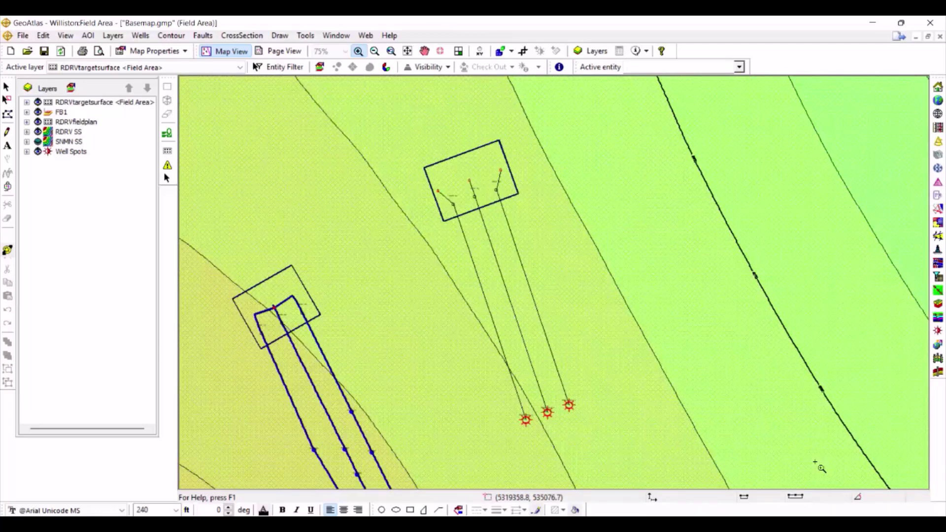
{"action": "left_click", "coordinate": [7, 87]}
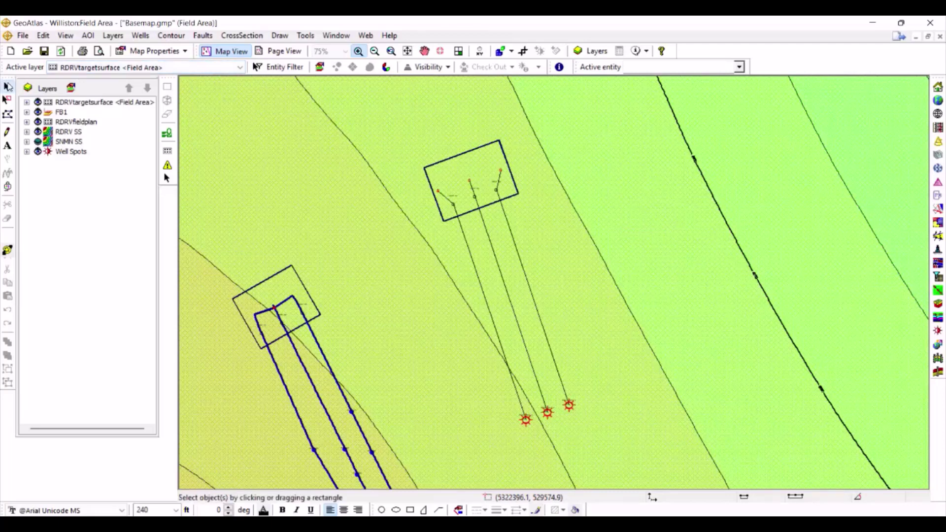
{"action": "left_click", "coordinate": [98, 104]}
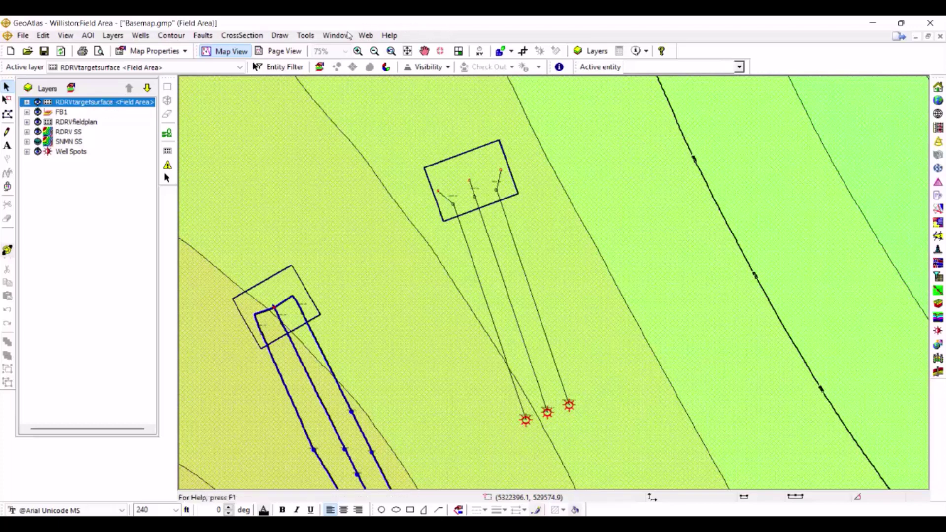
{"action": "left_click", "coordinate": [320, 68]}
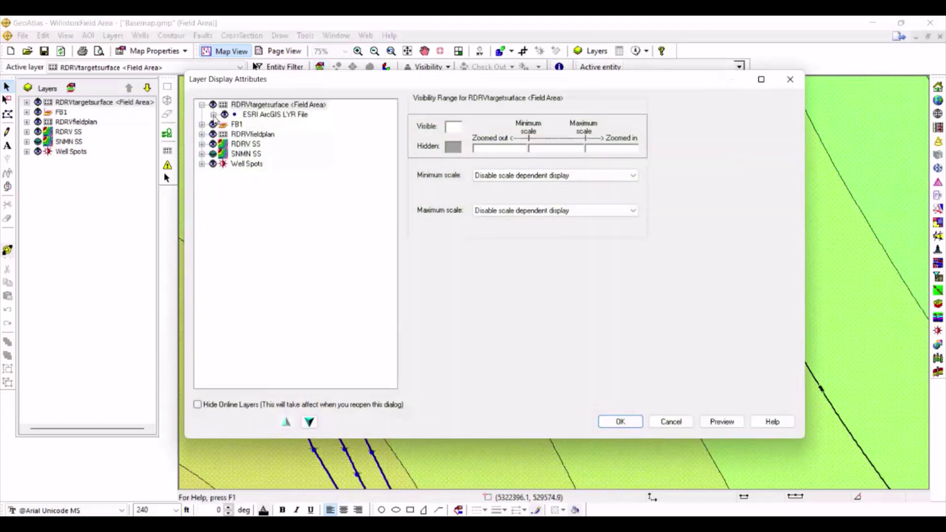
{"action": "left_click", "coordinate": [214, 114]}
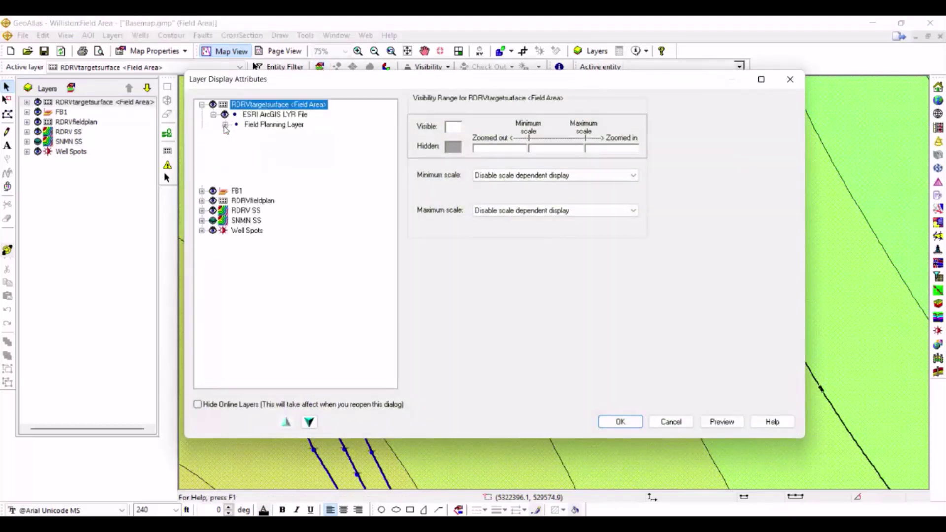
{"action": "left_click", "coordinate": [224, 124]}
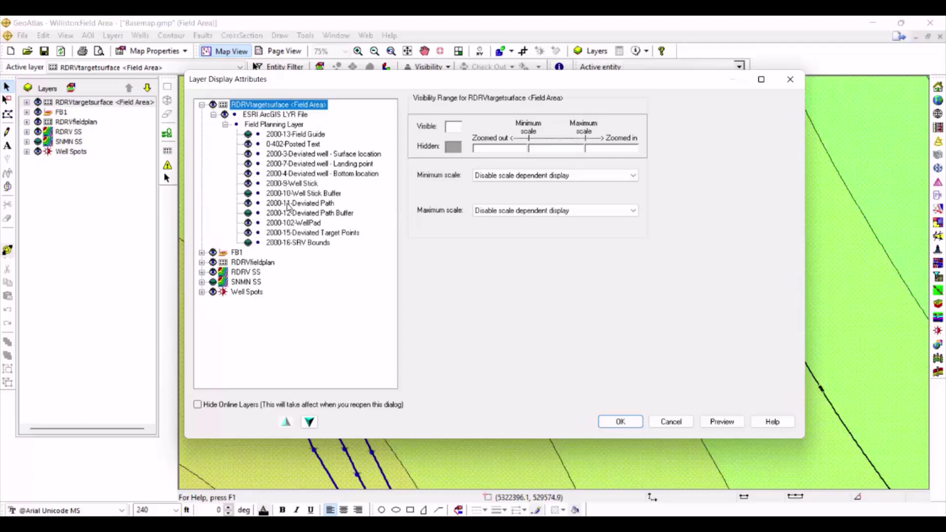
{"action": "left_click", "coordinate": [294, 185]}
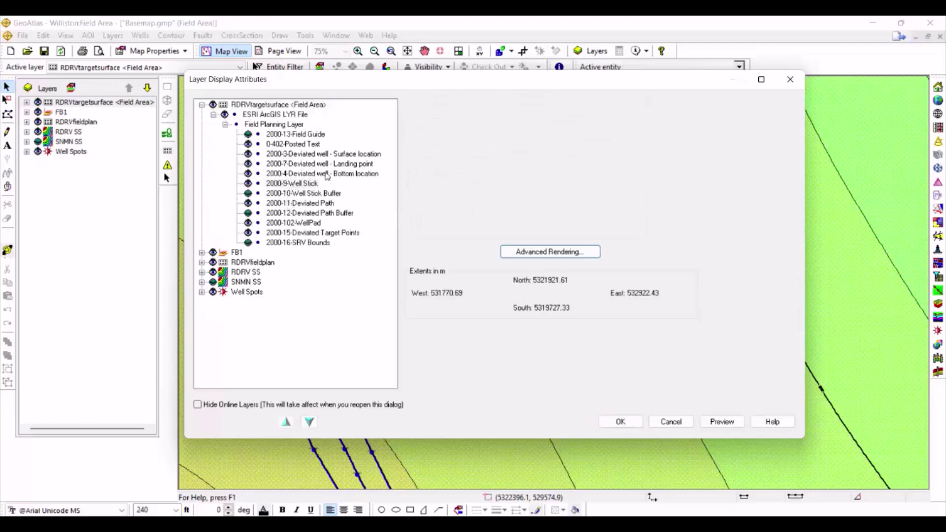
{"action": "left_click", "coordinate": [529, 254]}
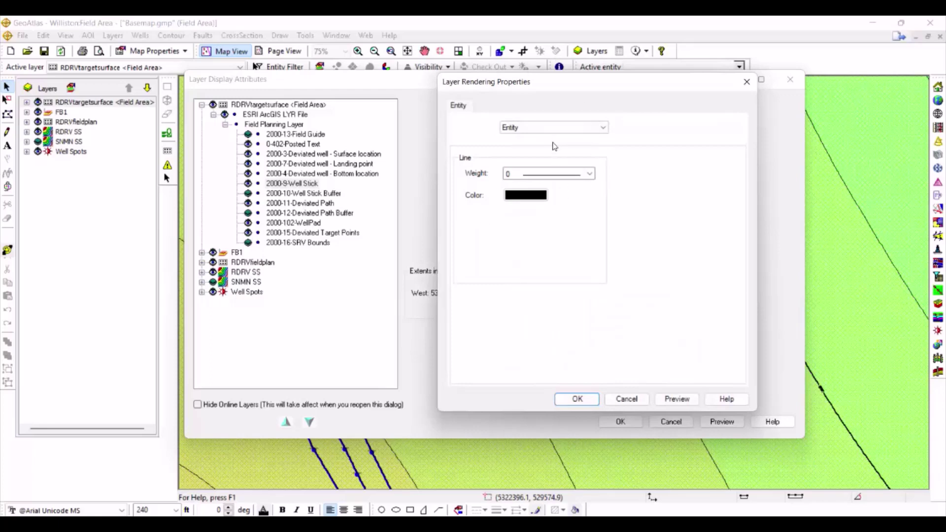
{"action": "left_click", "coordinate": [635, 403]}
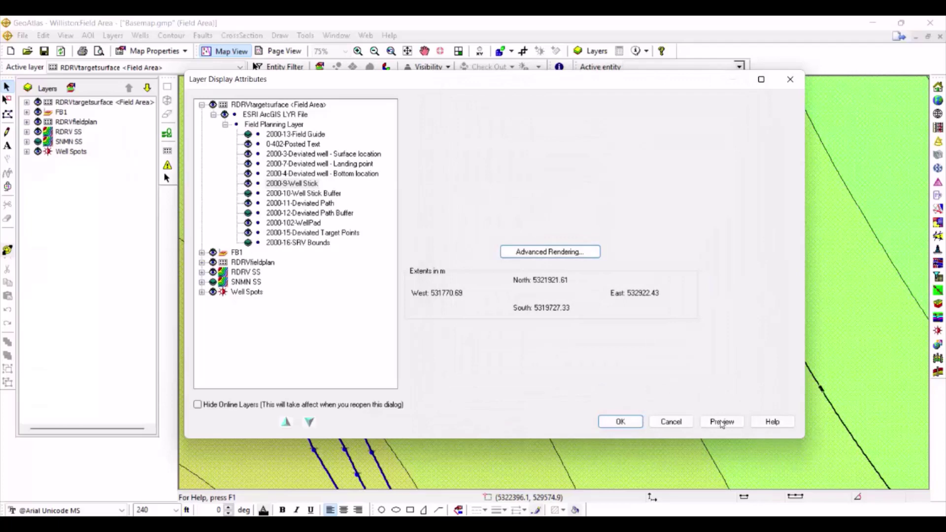
{"action": "left_click", "coordinate": [671, 422]}
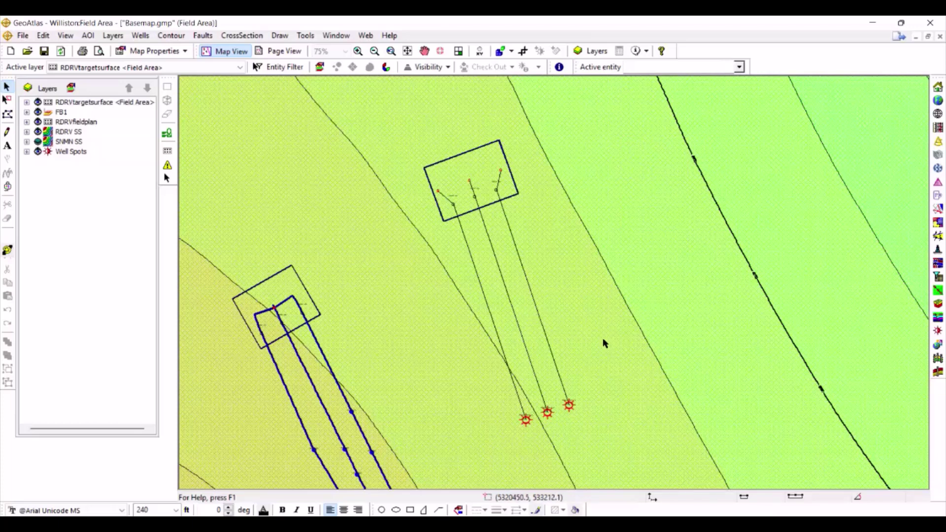
Step: Return to GVERSE Field Planner, maximize it, and review the three planned wells listed under Pad2's Lat 1
{"action": "mouse_move", "coordinate": [669, 523]}
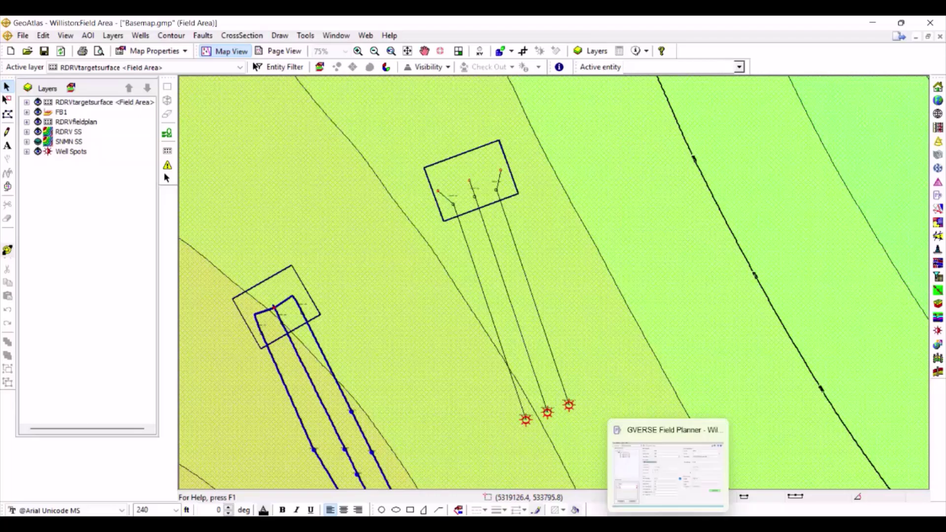
{"action": "left_click", "coordinate": [670, 495]}
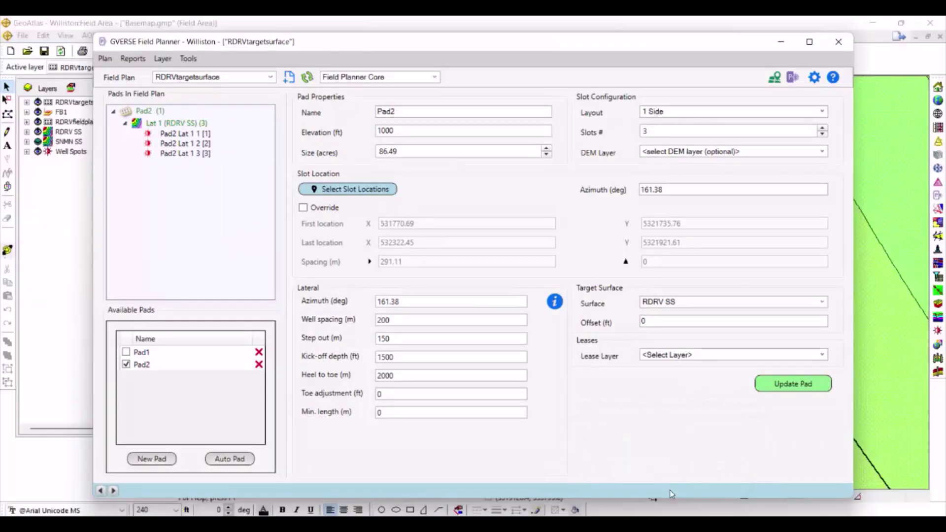
{"action": "left_click", "coordinate": [811, 43]}
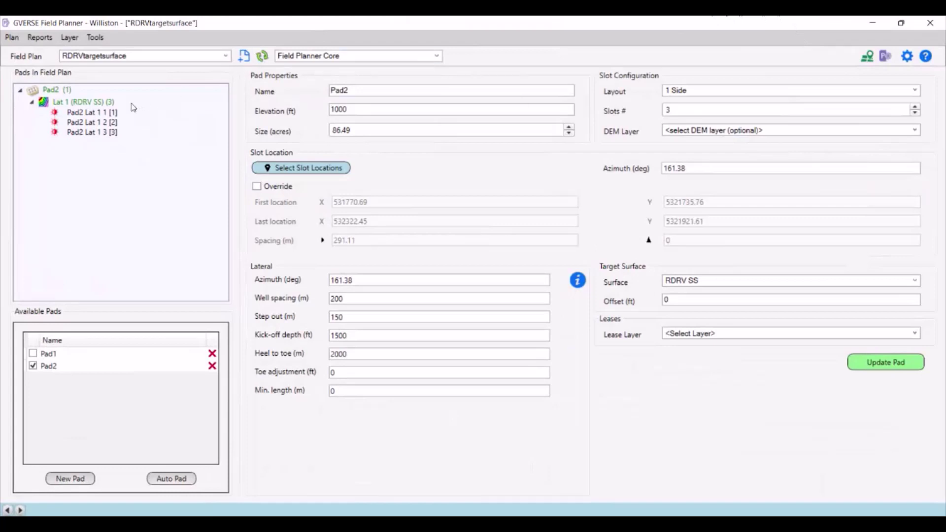
{"action": "left_click", "coordinate": [108, 114]}
{"action": "key", "text": "Down"}
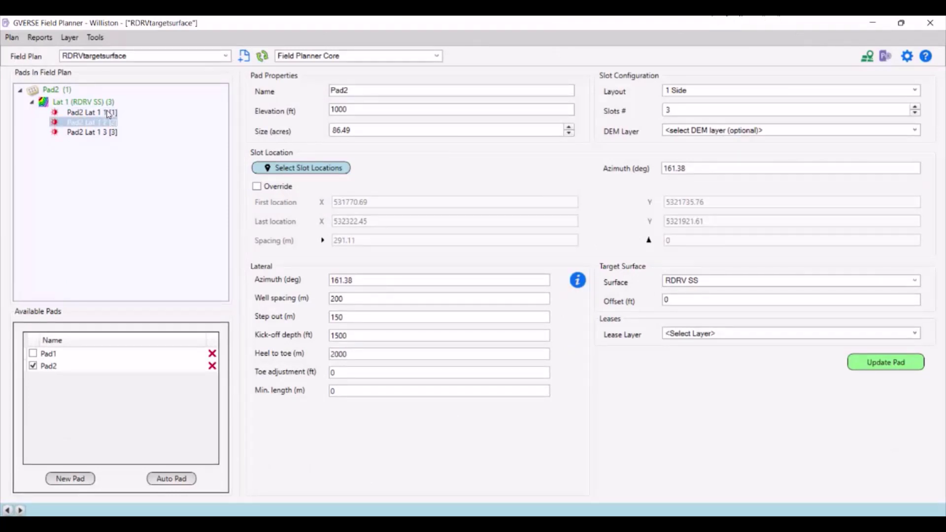
{"action": "key", "text": "Down"}
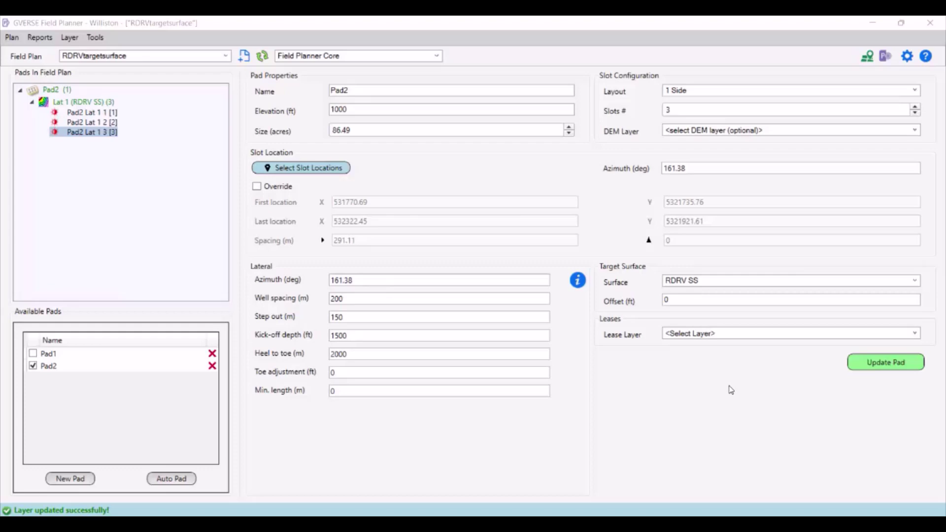
Step: Switch to the Fishbone Planner and create a new fishbone plan named RDRVfieldplan
{"action": "left_click", "coordinate": [436, 57]}
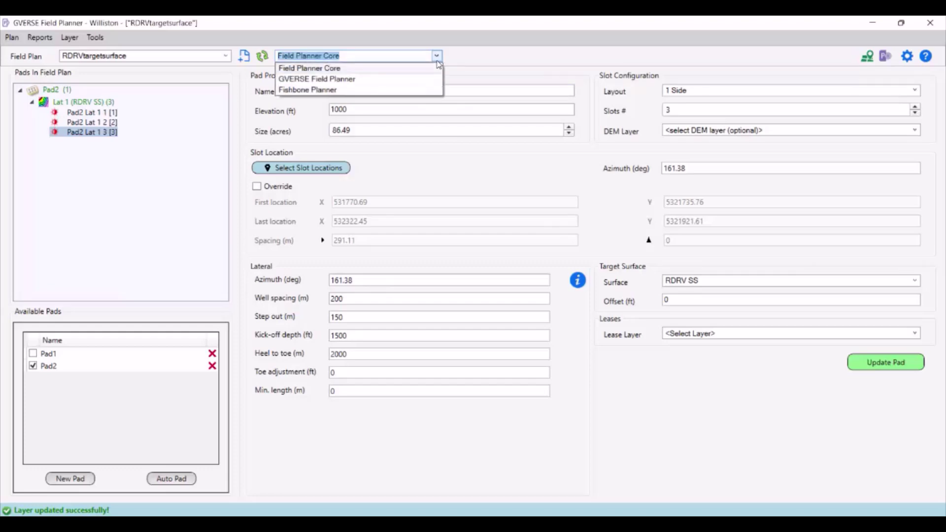
{"action": "left_click", "coordinate": [372, 91]}
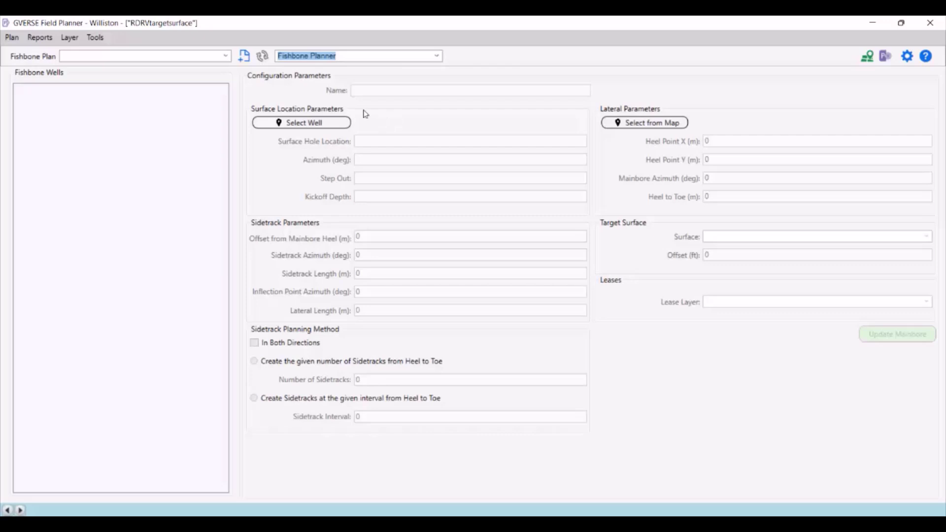
{"action": "left_click", "coordinate": [245, 60]}
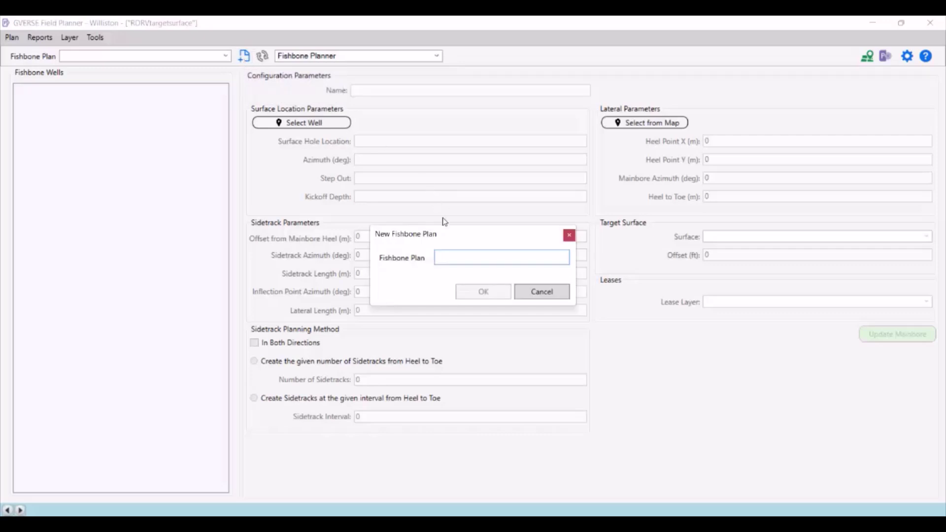
{"action": "key", "text": "Caps_Lock"}
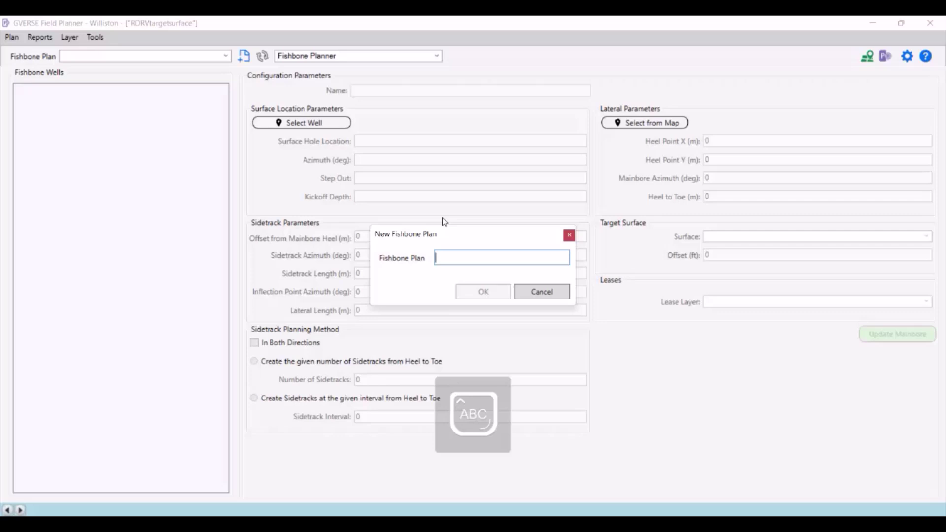
{"action": "type", "text": "RDRV"}
{"action": "key", "text": "Caps_Lock"}
{"action": "type", "text": "tield"}
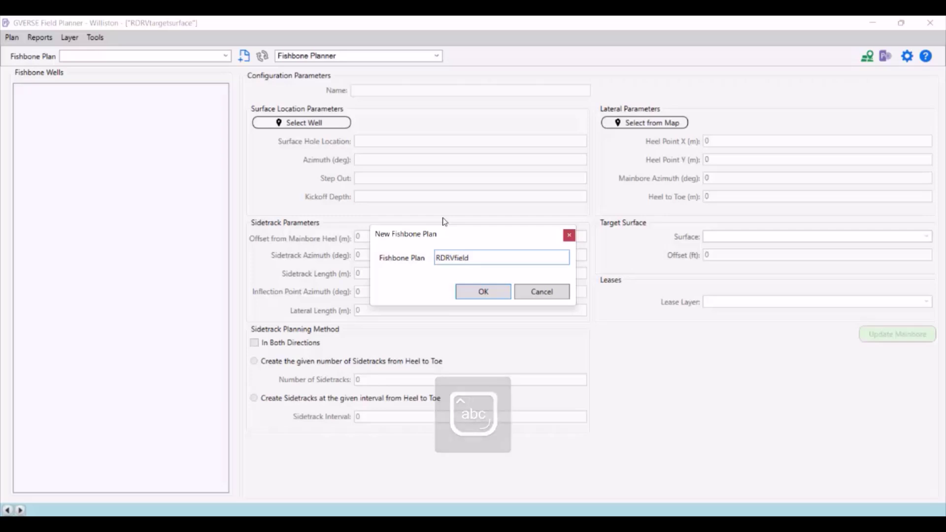
{"action": "type", "text": "plan"}
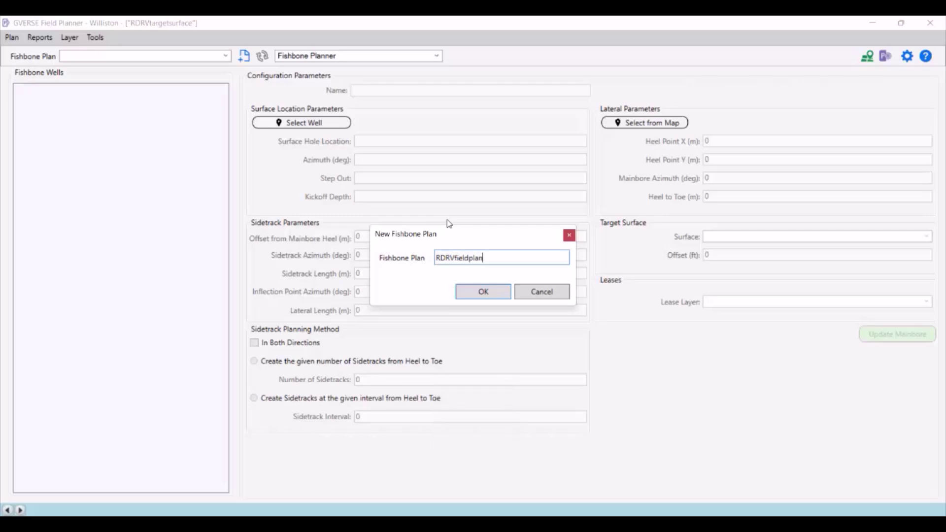
{"action": "left_click", "coordinate": [499, 292]}
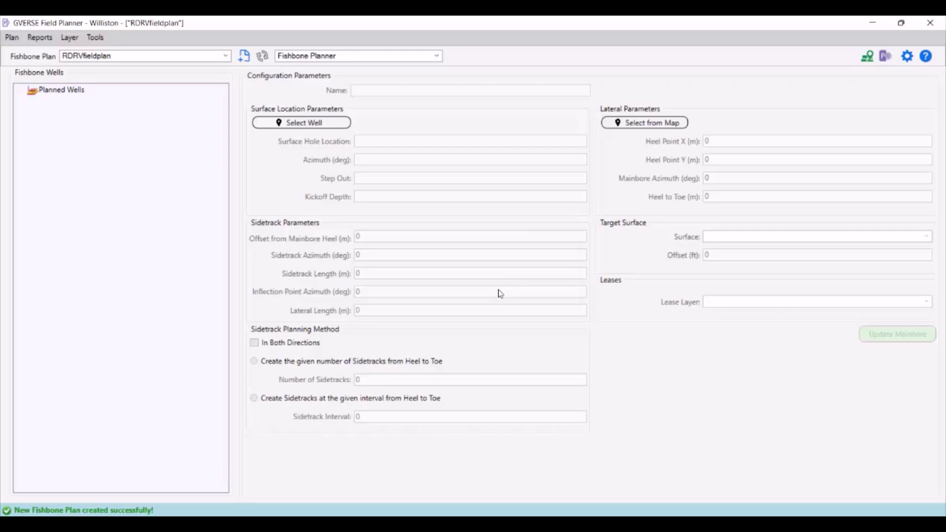
Step: Add a mainbore named MB2 to the fishbone plan's Planned Wells
{"action": "left_click", "coordinate": [63, 91]}
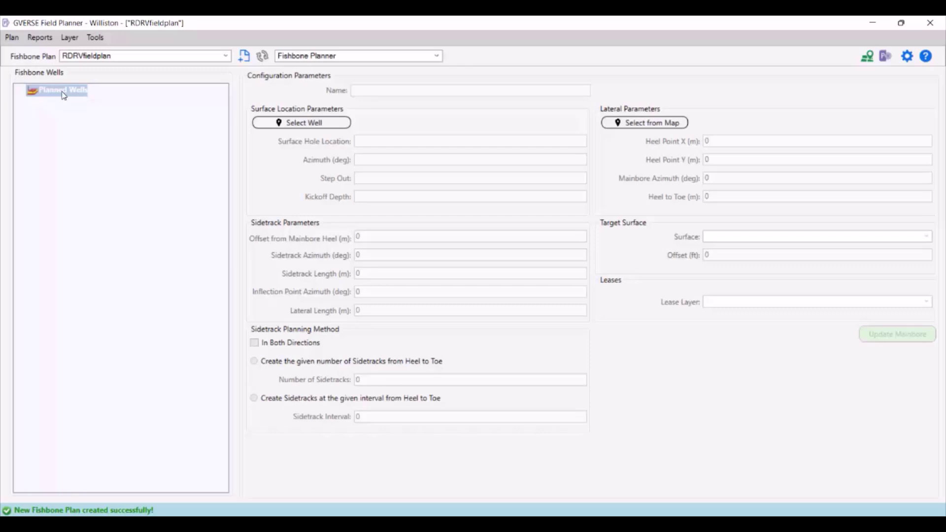
{"action": "right_click", "coordinate": [64, 93]}
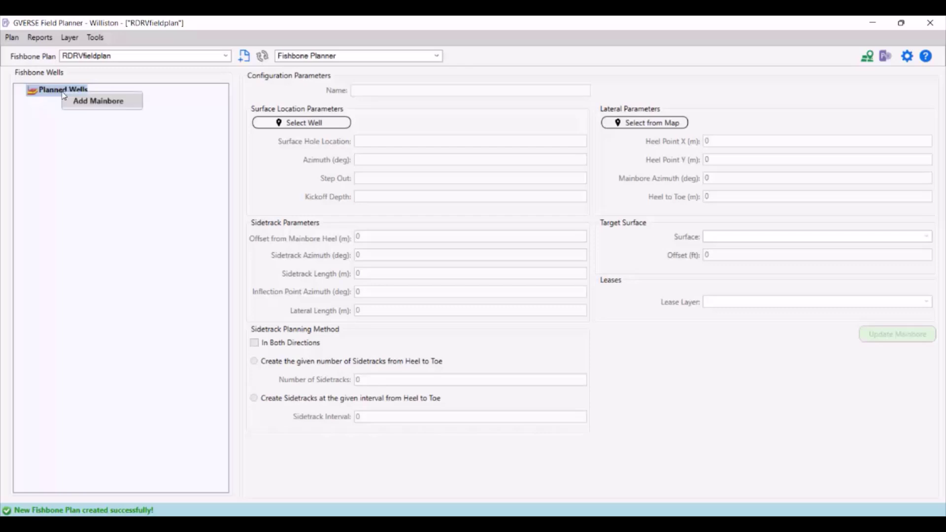
{"action": "left_click", "coordinate": [96, 104]}
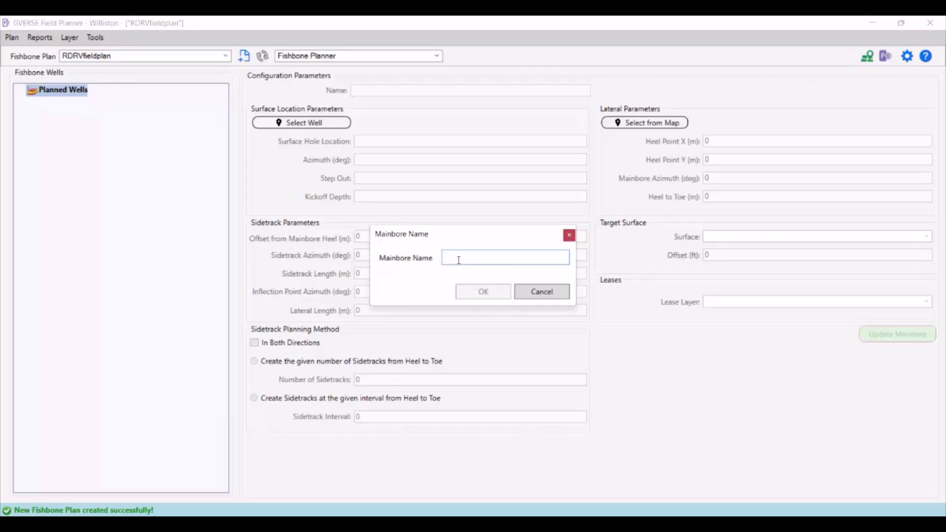
{"action": "key", "text": "Caps_Lock"}
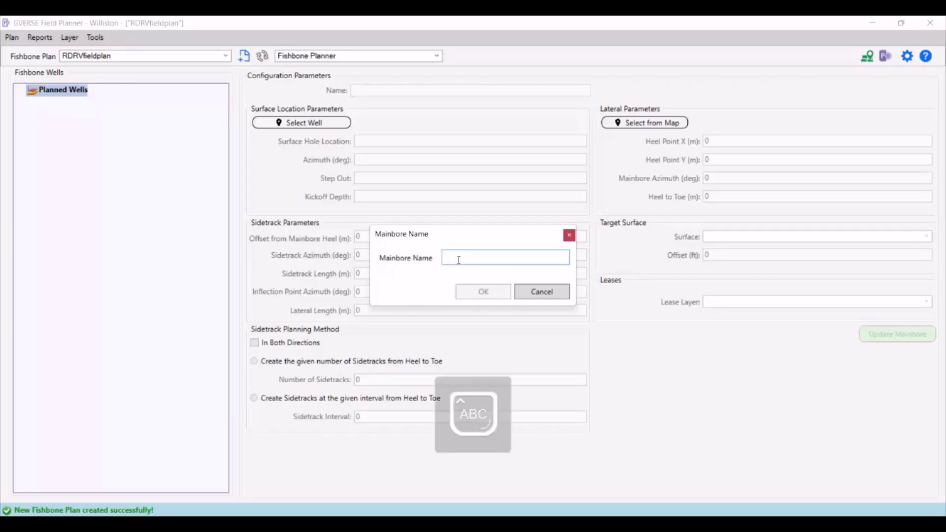
{"action": "type", "text": "MB2"}
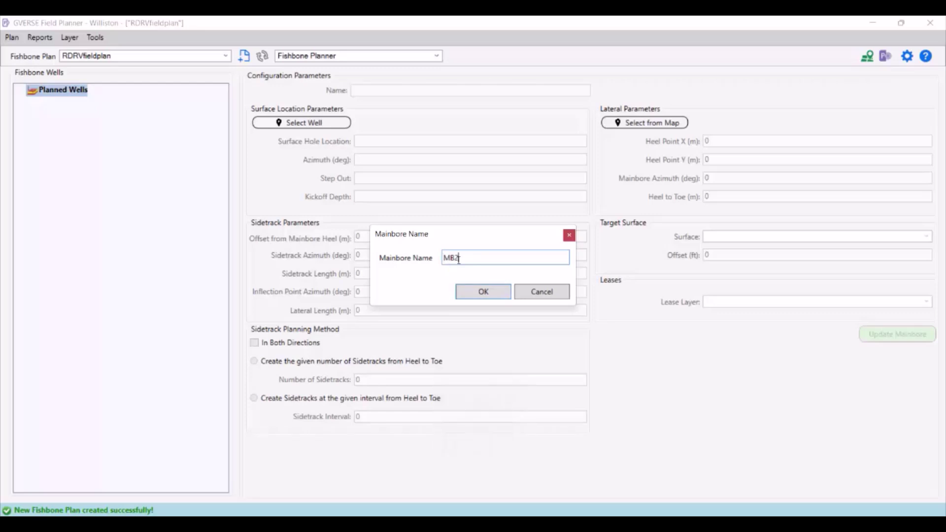
{"action": "left_click", "coordinate": [483, 291]}
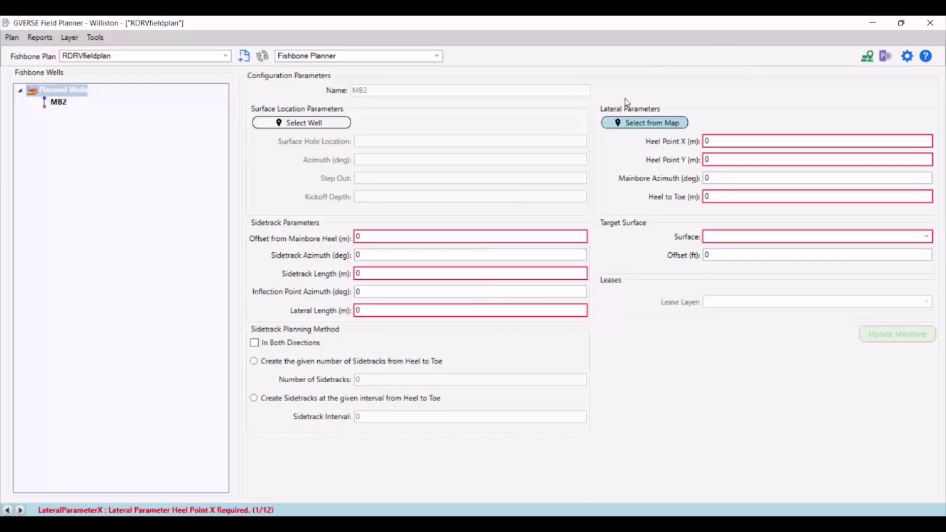
Step: Pick MB2's heel point on the GeoAtlas map, northeast of Pad2 at about X 534703.77, Y 5322331.28, and return to GVERSE Field Planner
{"action": "left_click", "coordinate": [640, 123]}
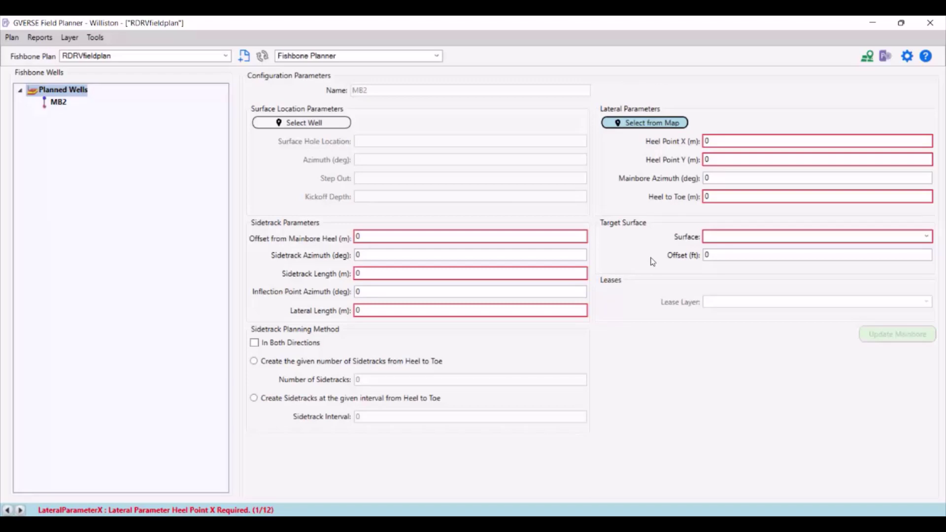
{"action": "left_click", "coordinate": [656, 125]}
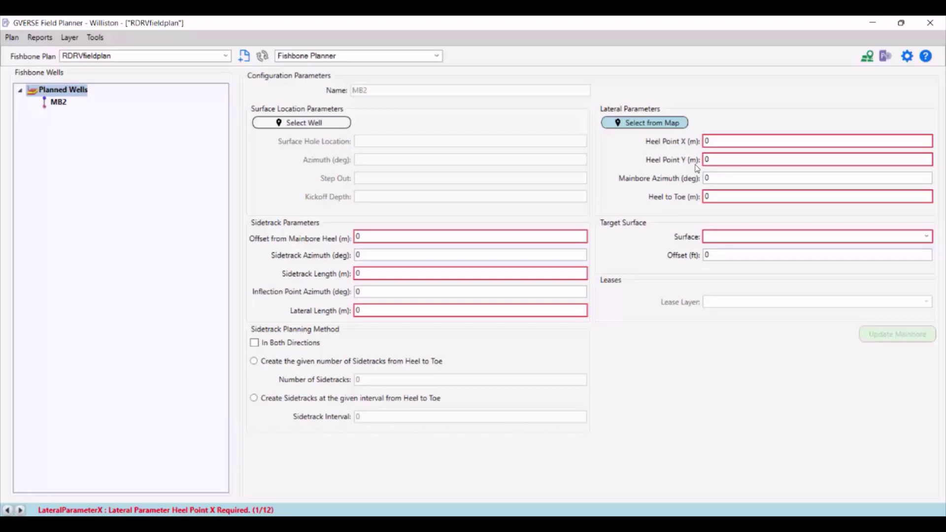
{"action": "left_click", "coordinate": [715, 140]}
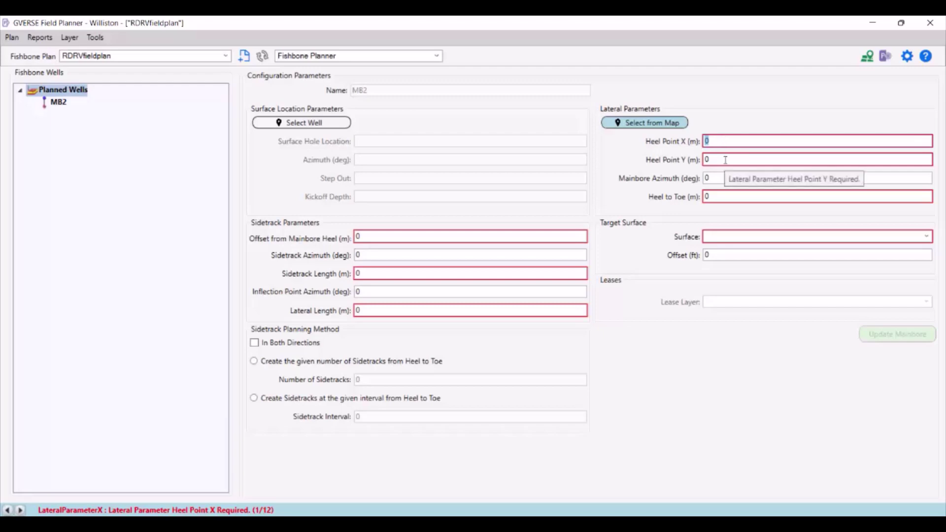
{"action": "left_click", "coordinate": [644, 122]}
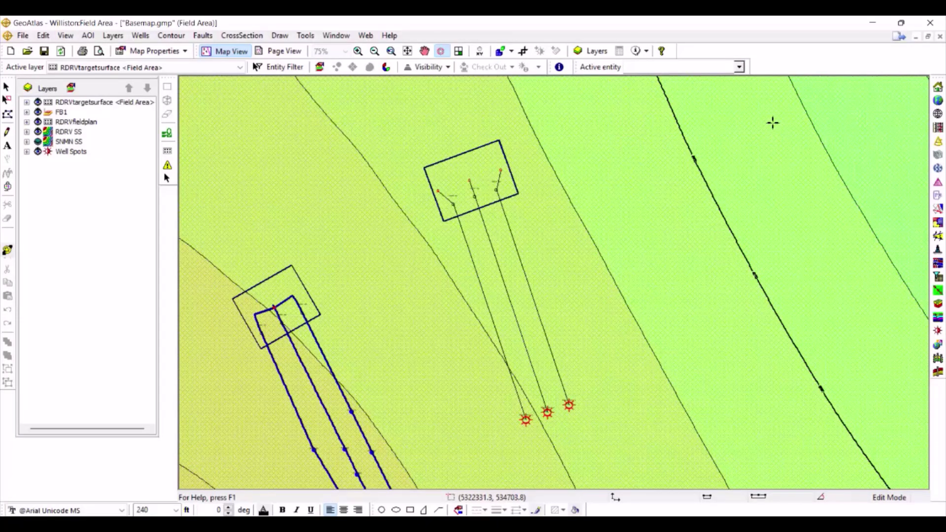
{"action": "left_click", "coordinate": [773, 122]}
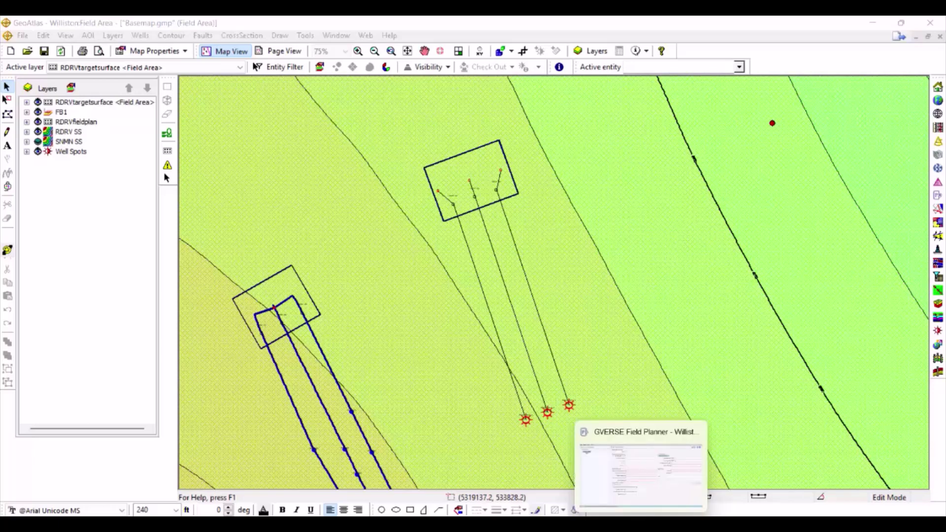
{"action": "left_click", "coordinate": [641, 486]}
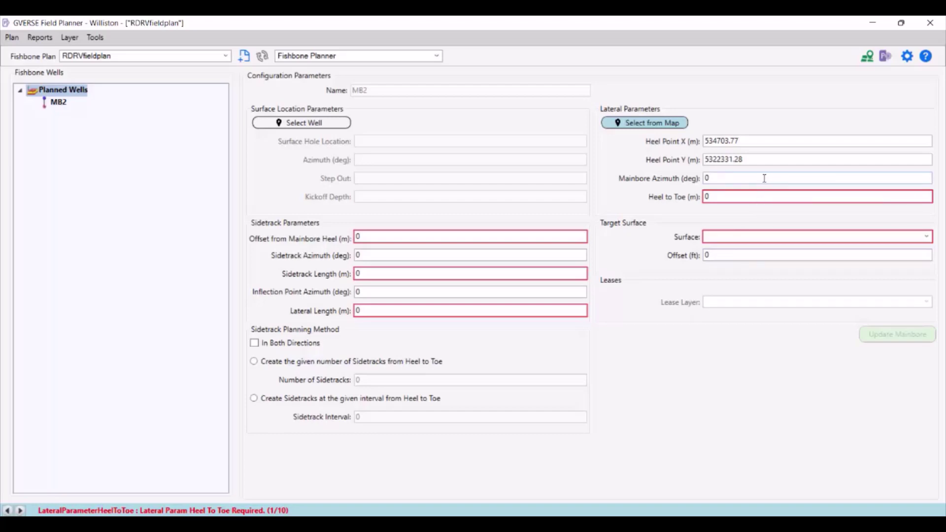
Step: Set MB2's heel-to-toe length to 1500 m and its mainbore azimuth to 70 degrees
{"action": "double_click", "coordinate": [712, 197]}
{"action": "type", "text": "1500"}
{"action": "left_click", "coordinate": [716, 178]}
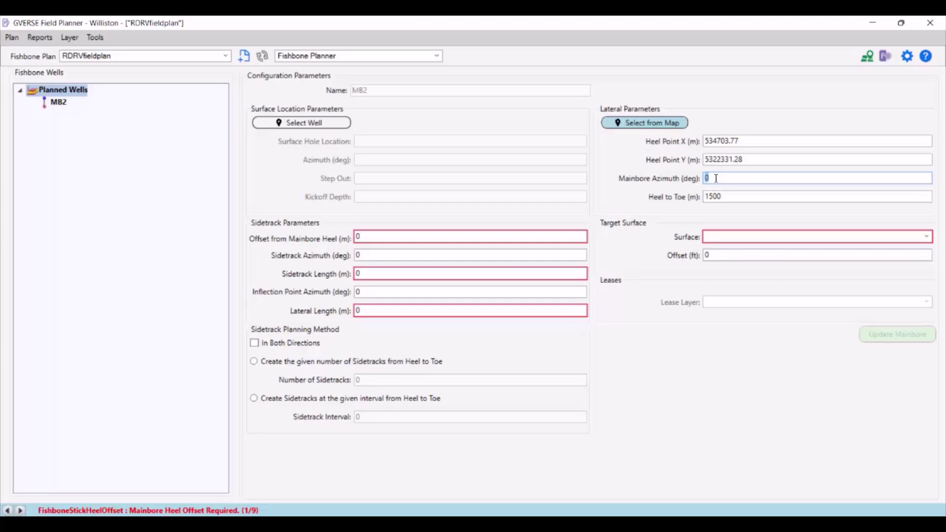
{"action": "type", "text": "70"}
Step: Set the sidetrack parameters to 91 m mainbore heel offset, 120° azimuth, 122 m length, 140° inflection point azimuth and 180 m lateral length
{"action": "left_click", "coordinate": [368, 238]}
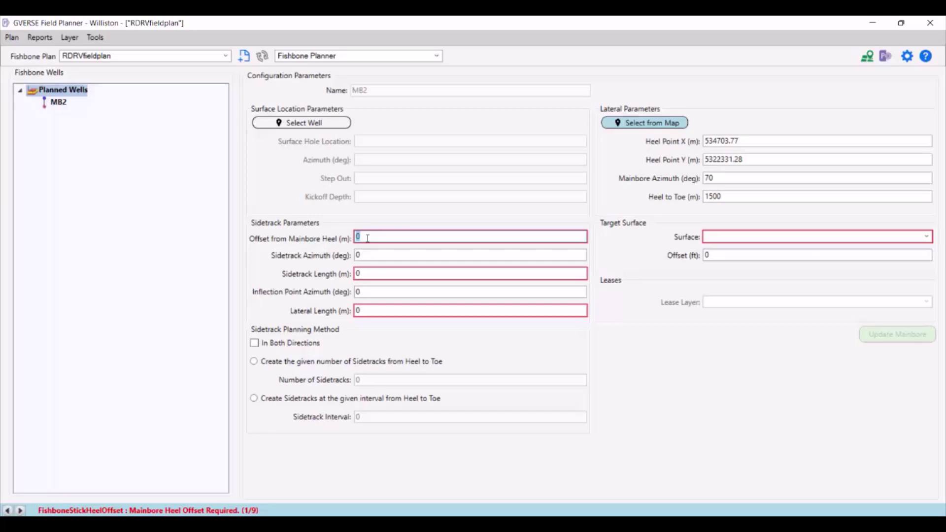
{"action": "type", "text": "91"}
{"action": "key", "text": "Tab"}
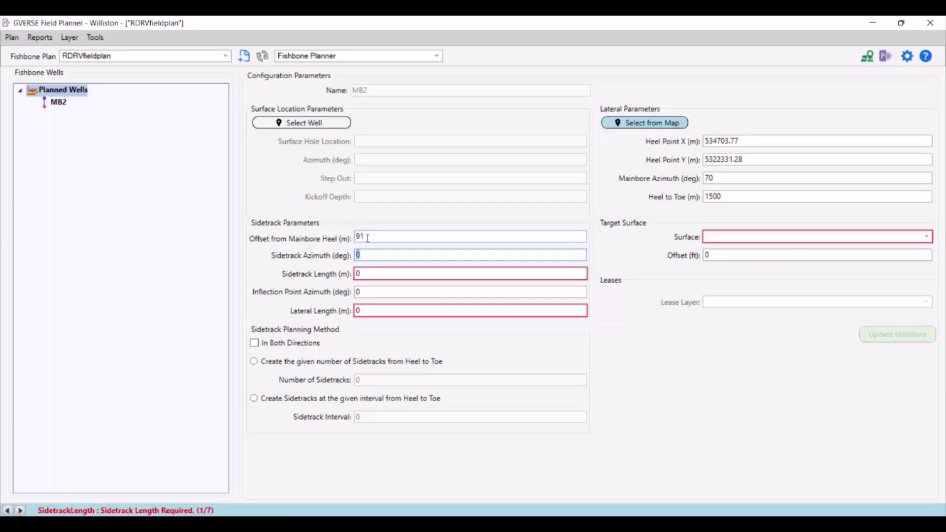
{"action": "type", "text": "120"}
{"action": "key", "text": "Tab"}
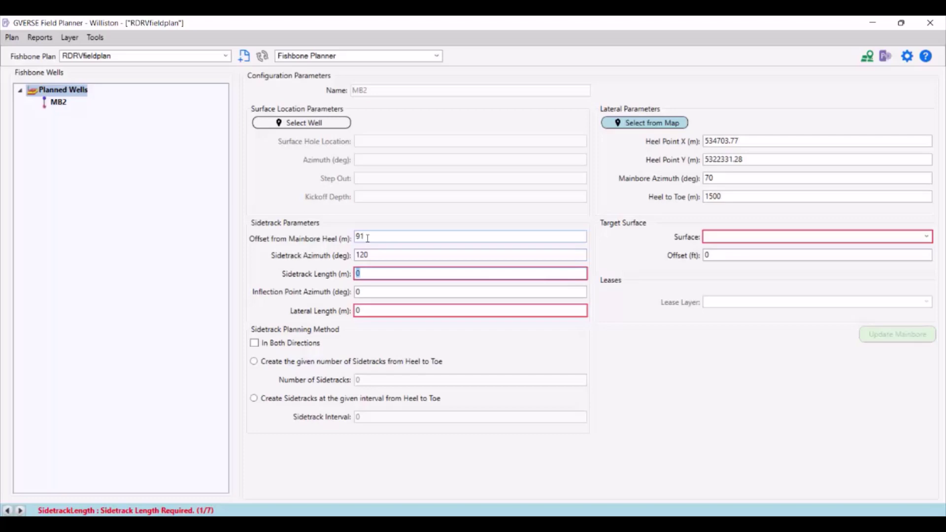
{"action": "type", "text": "122"}
{"action": "key", "text": "Tab"}
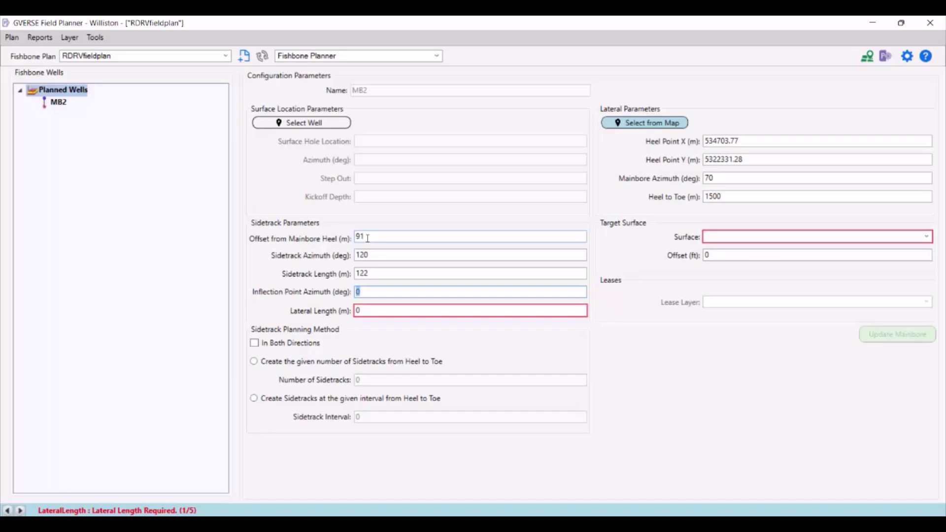
{"action": "type", "text": "140"}
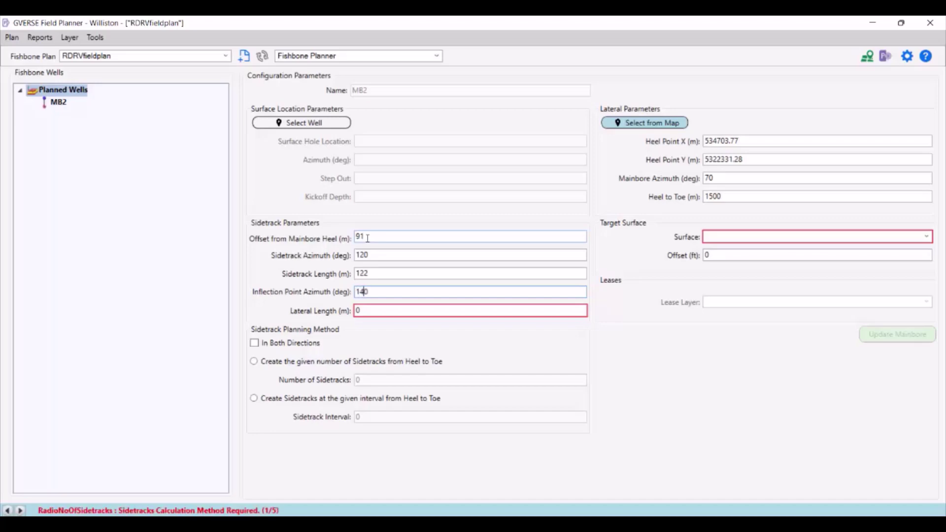
{"action": "key", "text": "Tab"}
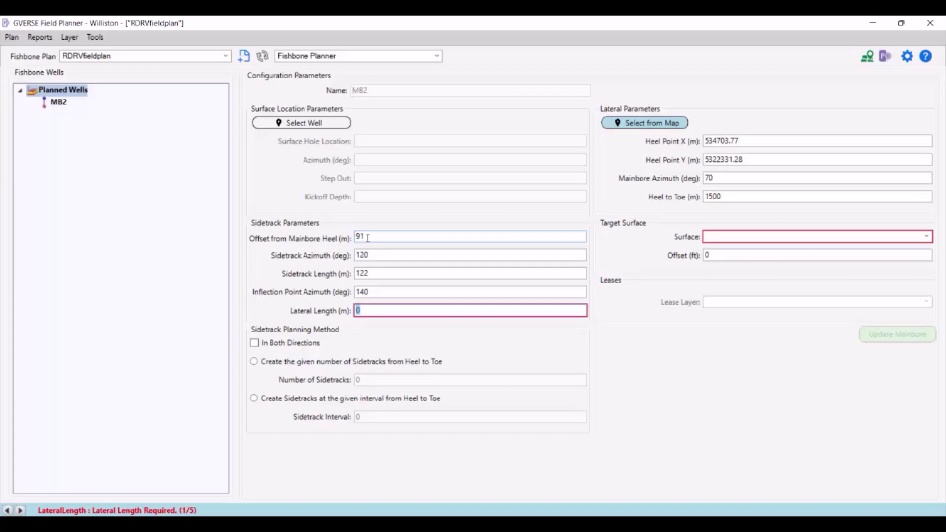
{"action": "type", "text": "180"}
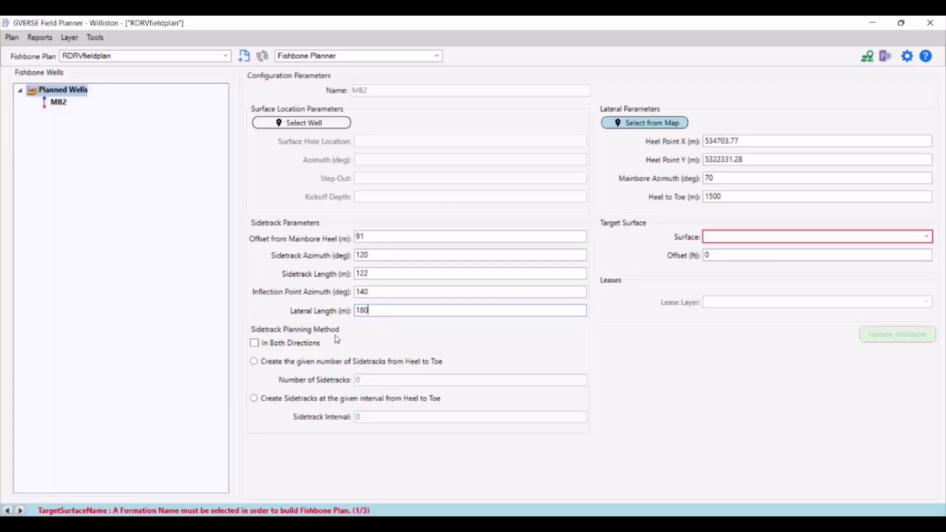
Step: Plan sidetracks in both directions using the given-number method from heel to toe, with 12 sidetracks
{"action": "left_click", "coordinate": [254, 343]}
{"action": "left_click", "coordinate": [254, 361]}
{"action": "double_click", "coordinate": [367, 380]}
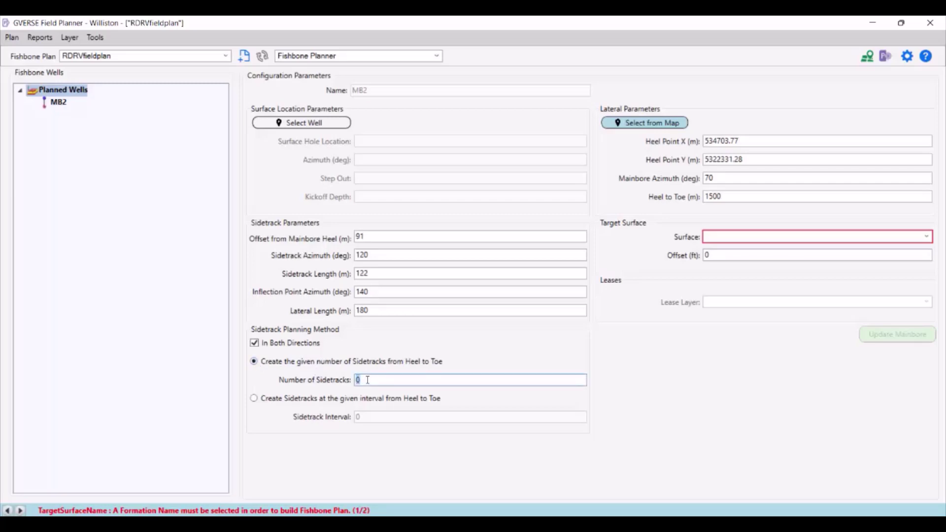
{"action": "left_click", "coordinate": [254, 399]}
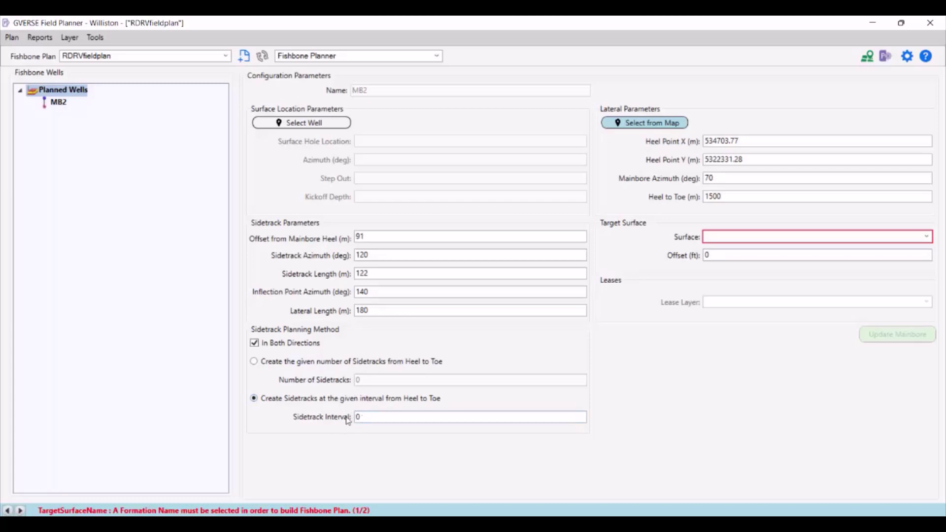
{"action": "left_click", "coordinate": [255, 361]}
{"action": "left_click", "coordinate": [370, 379]}
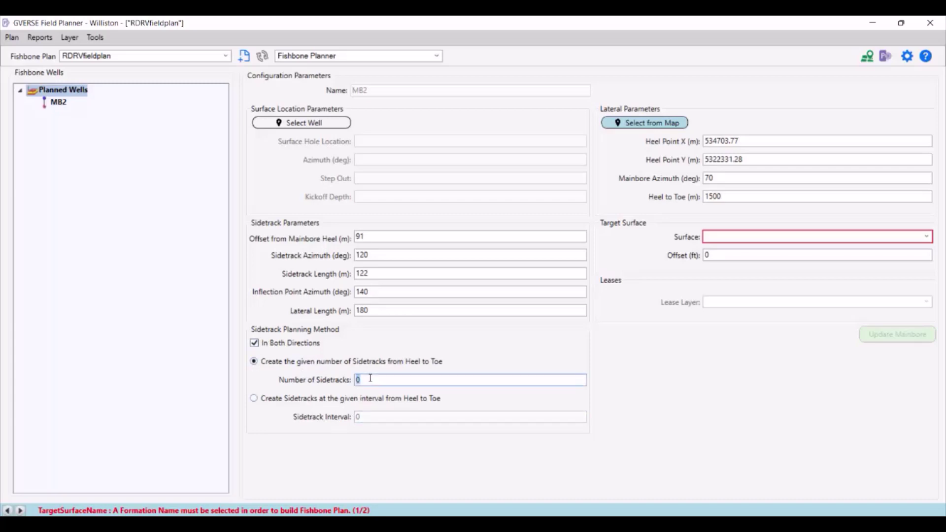
{"action": "type", "text": "12"}
Step: Choose RDRV SS as the target surface and update the mainbore to generate its sidetracks
{"action": "left_click", "coordinate": [927, 238]}
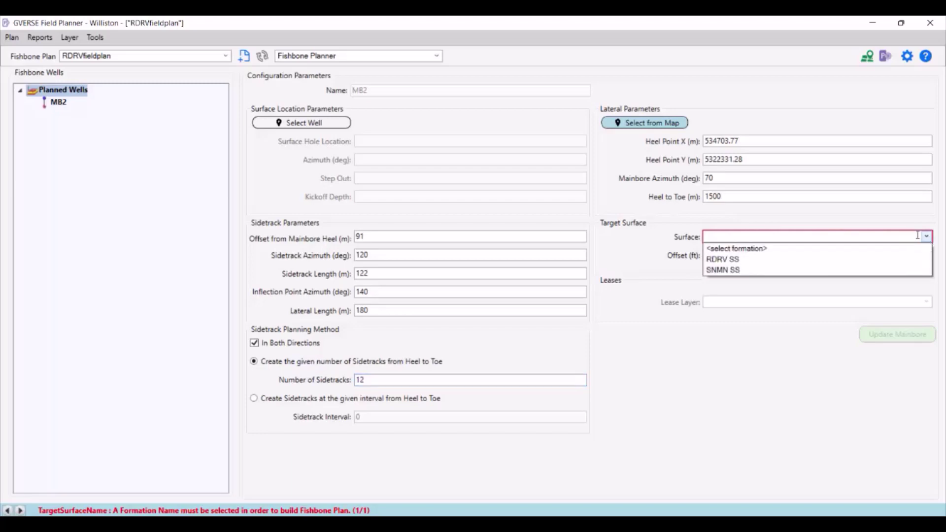
{"action": "left_click", "coordinate": [753, 266]}
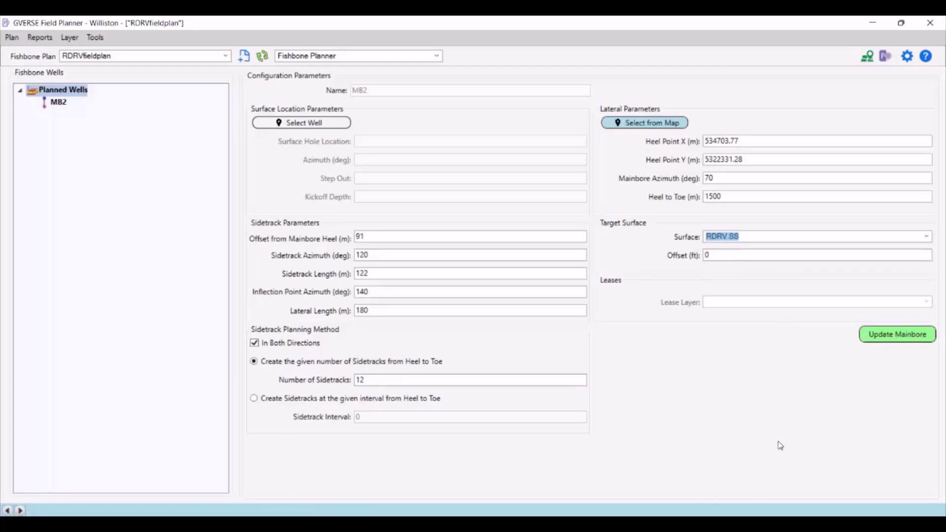
{"action": "left_click", "coordinate": [897, 335]}
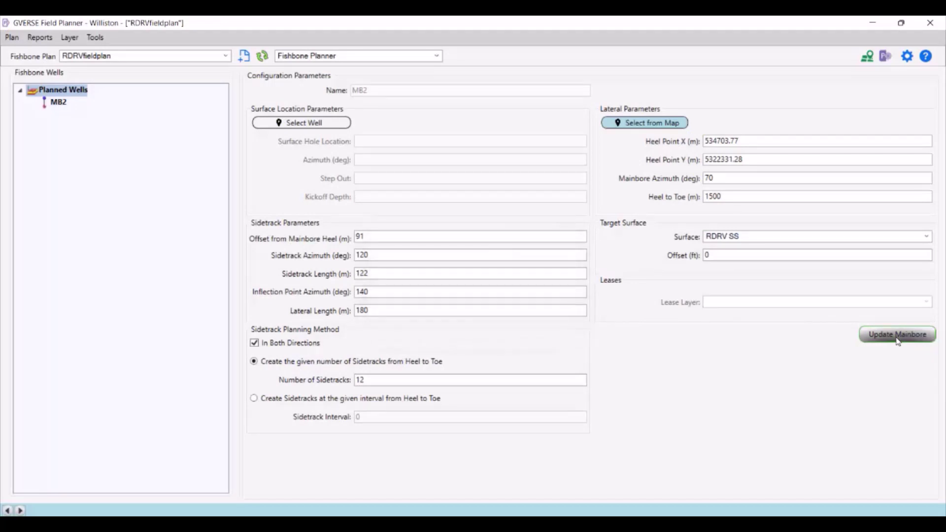
Step: Switch to GeoAtlas and examine the planned MB2 mainbore and its sidetracks up close on the map
{"action": "mouse_move", "coordinate": [632, 514]}
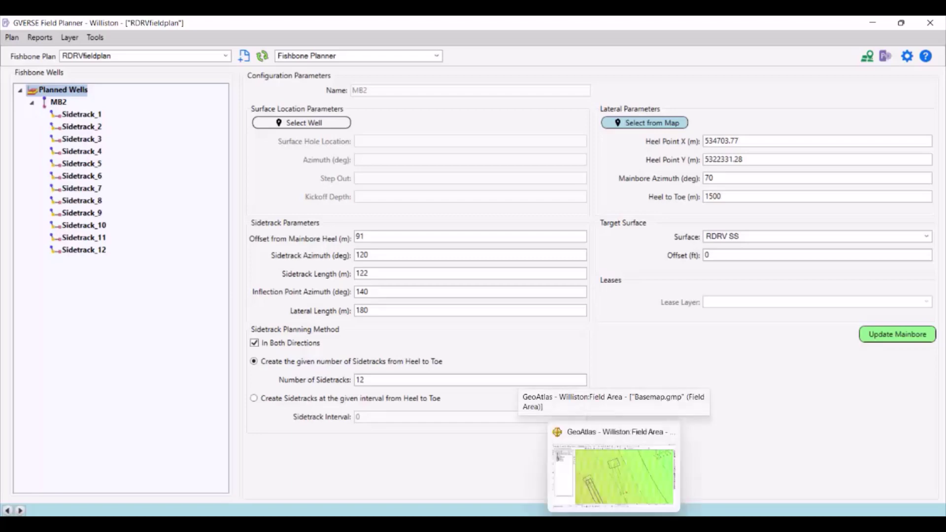
{"action": "left_click", "coordinate": [614, 476]}
{"action": "left_click", "coordinate": [425, 51]}
{"action": "left_click_drag", "start_coordinate": [865, 200], "coordinate": [699, 357]}
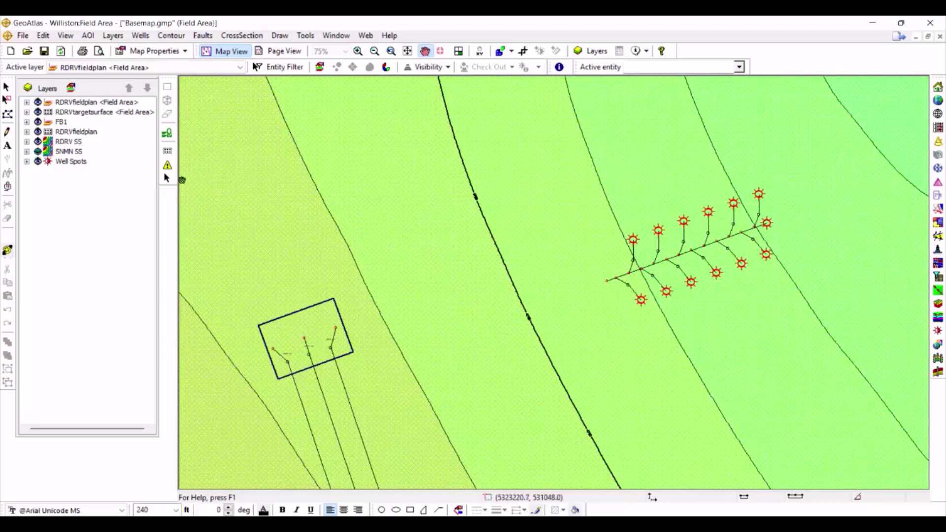
{"action": "left_click", "coordinate": [169, 180]}
{"action": "key", "text": "alt"}
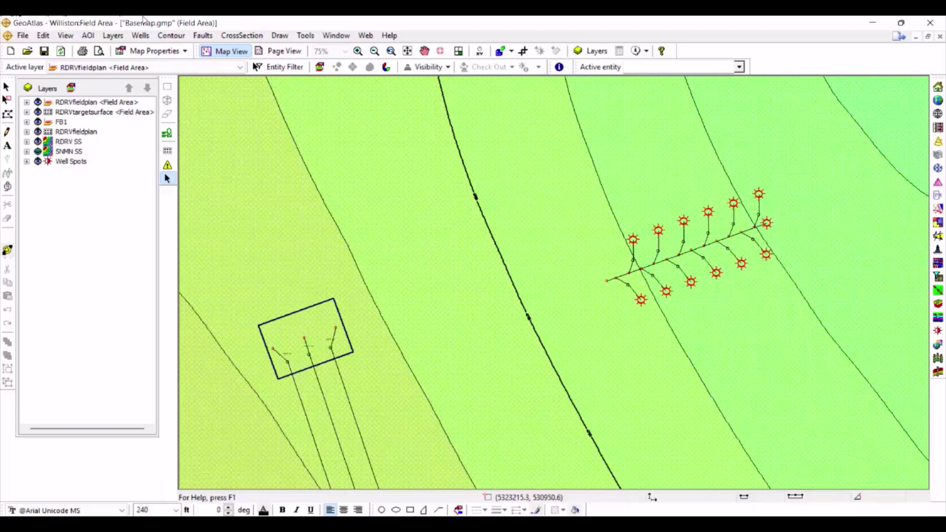
{"action": "left_click", "coordinate": [361, 52]}
{"action": "left_click_drag", "start_coordinate": [452, 108], "coordinate": [896, 390]}
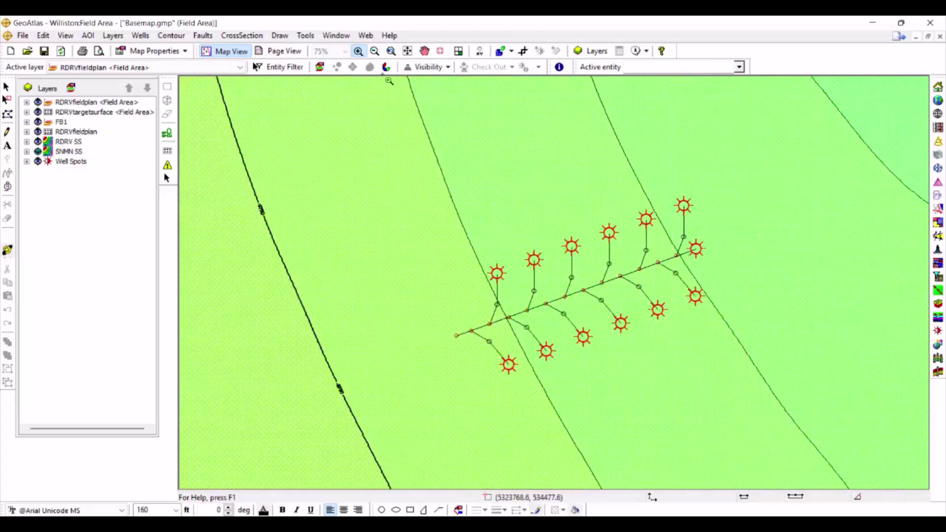
Step: Move the sidetrack kickoff point nearest the heel 10 m along the mainbore towards the bottom hole
{"action": "left_click", "coordinate": [167, 178]}
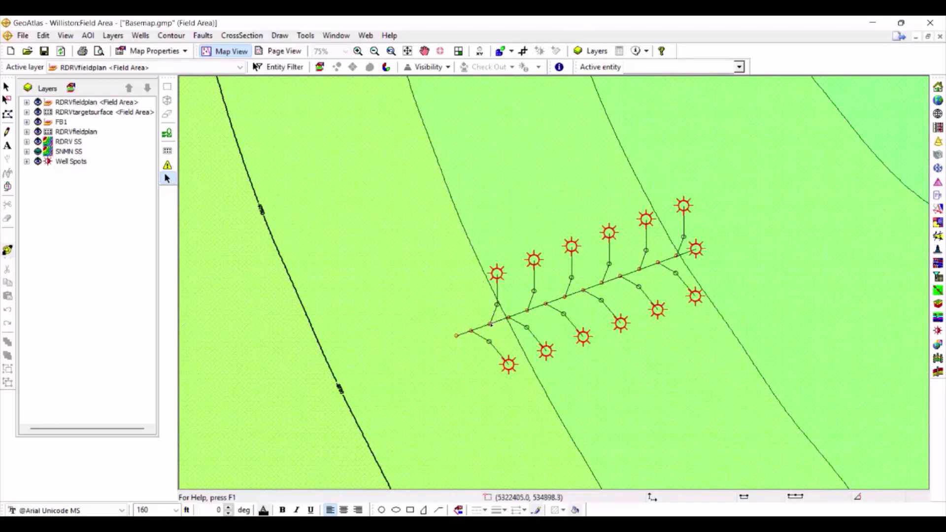
{"action": "left_click", "coordinate": [472, 331]}
{"action": "double_click", "coordinate": [471, 331]}
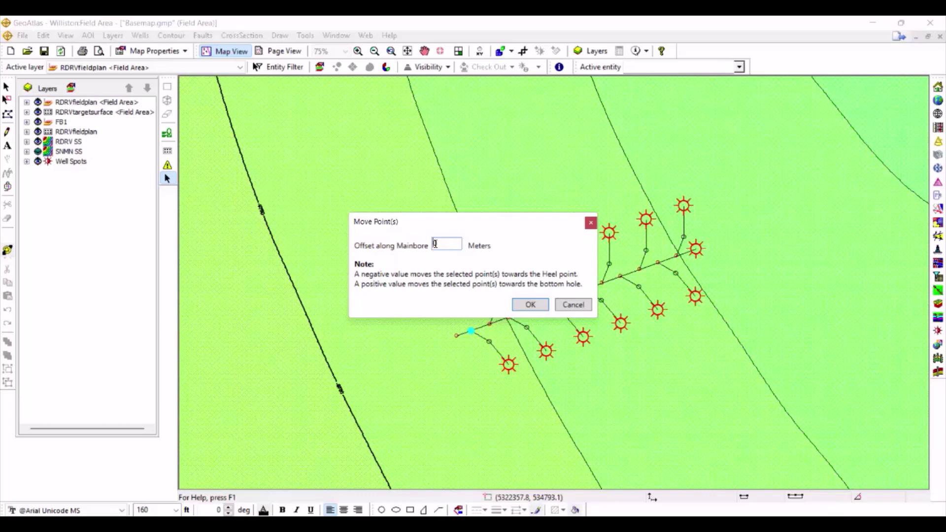
{"action": "type", "text": "10"}
{"action": "left_click", "coordinate": [544, 306]}
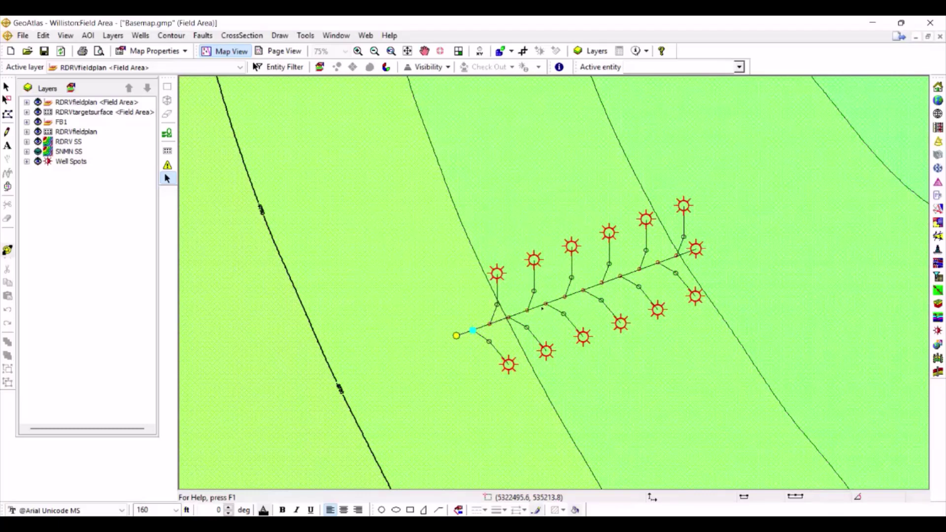
Step: Select the next eight sidetrack kickoff points together and move them 10 m along the mainbore towards the bottom hole
{"action": "left_click", "coordinate": [490, 324]}
{"action": "left_click", "coordinate": [508, 318]}
{"action": "left_click", "coordinate": [527, 311]}
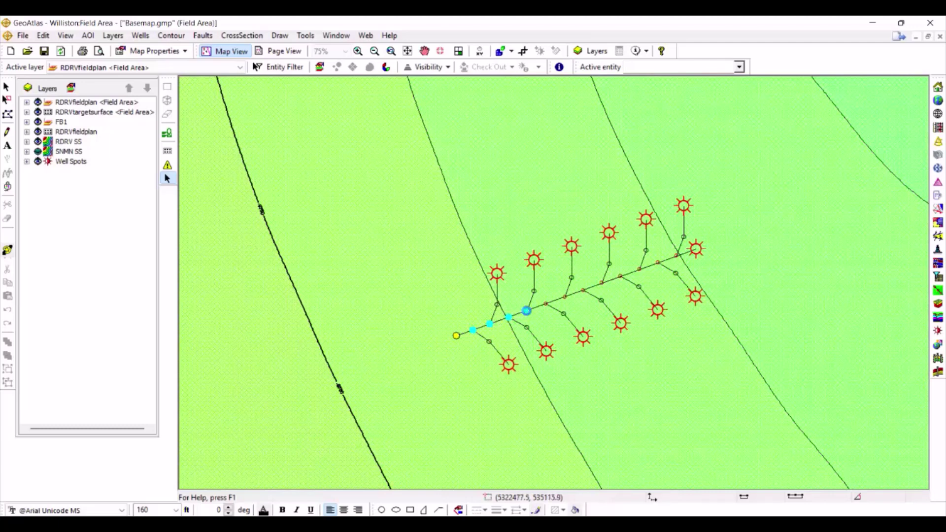
{"action": "left_click", "coordinate": [546, 305]}
{"action": "left_click", "coordinate": [565, 297]}
{"action": "left_click", "coordinate": [584, 291]}
{"action": "left_click", "coordinate": [602, 283]}
{"action": "left_click", "coordinate": [620, 276]}
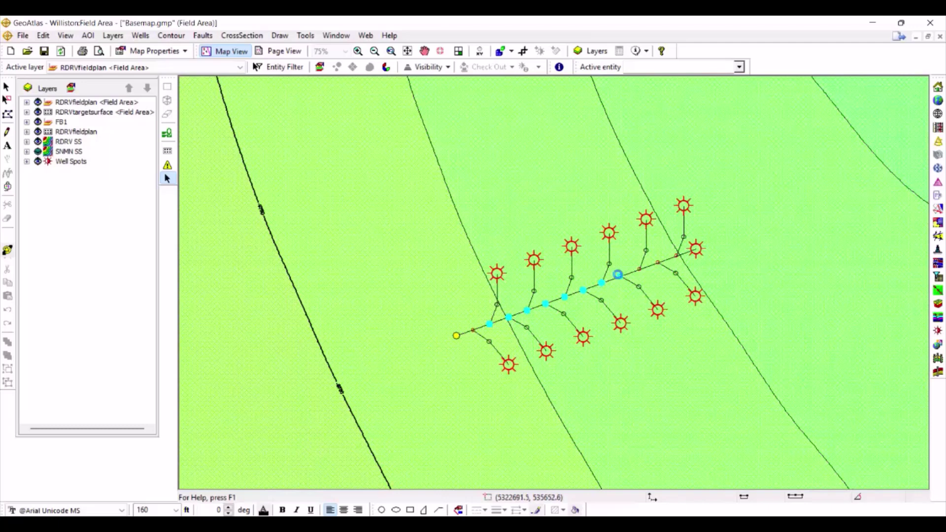
{"action": "double_click", "coordinate": [601, 281]}
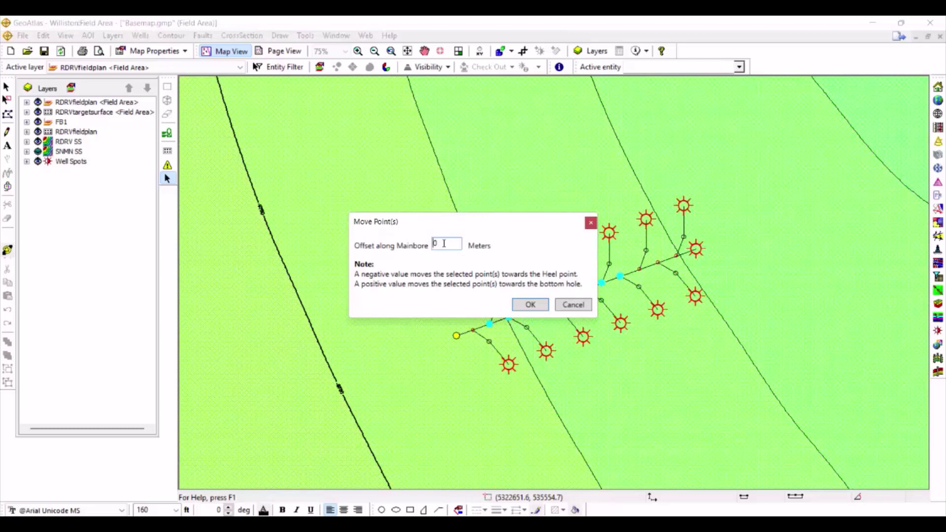
{"action": "type", "text": "1"}
{"action": "left_click", "coordinate": [524, 308]}
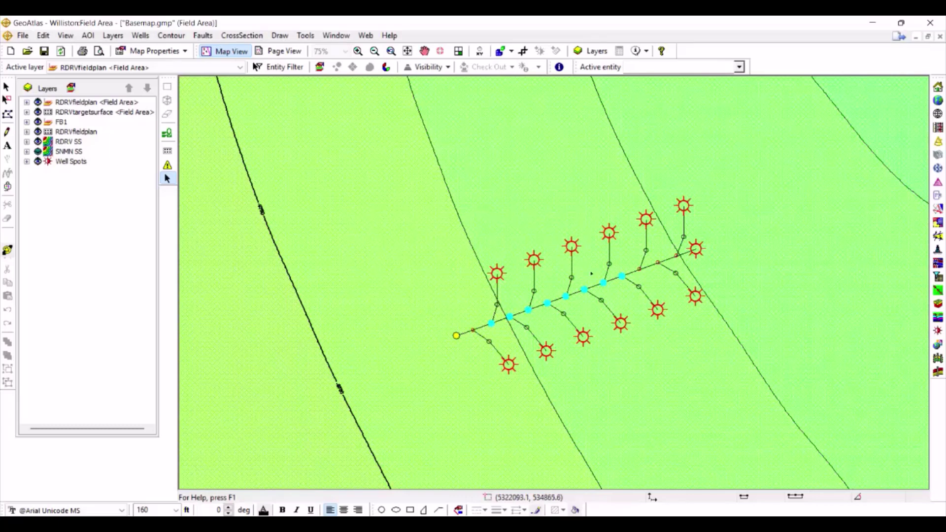
Step: Select the entire MB2 fishbone from its heel point and rotate the configuration clockwise so the mainbore runs southeast
{"action": "left_click", "coordinate": [454, 319]}
{"action": "left_click", "coordinate": [456, 336]}
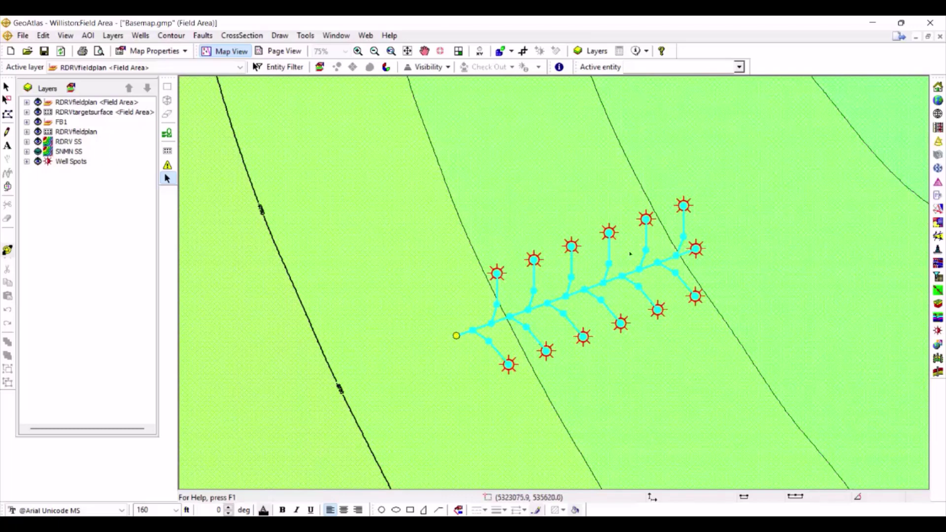
{"action": "left_click", "coordinate": [465, 331]}
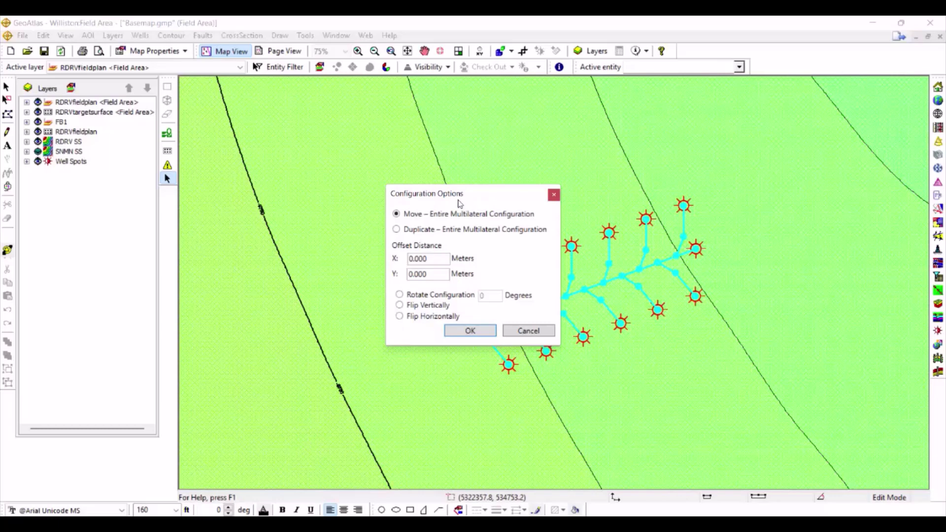
{"action": "left_click", "coordinate": [399, 295]}
{"action": "double_click", "coordinate": [482, 296]}
{"action": "left_click", "coordinate": [486, 330]}
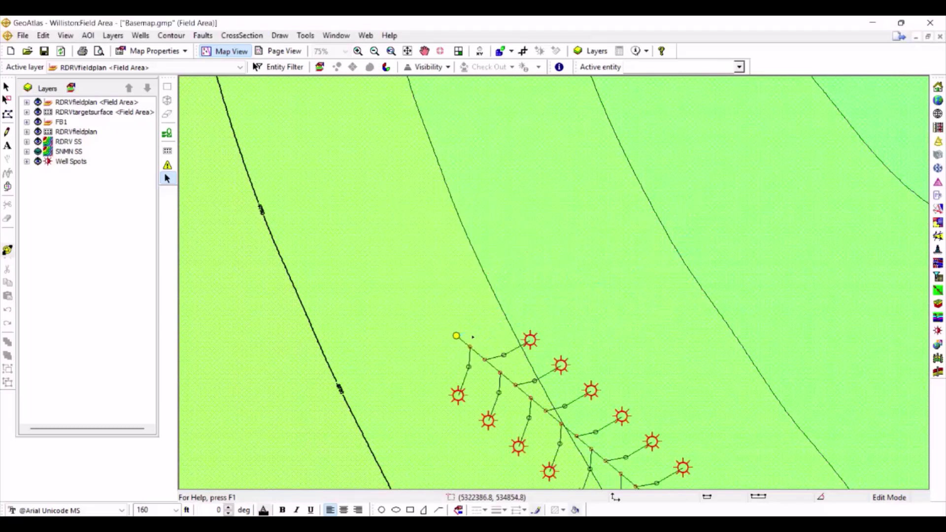
{"action": "left_click", "coordinate": [425, 51]}
{"action": "left_click_drag", "start_coordinate": [521, 214], "coordinate": [500, 148]}
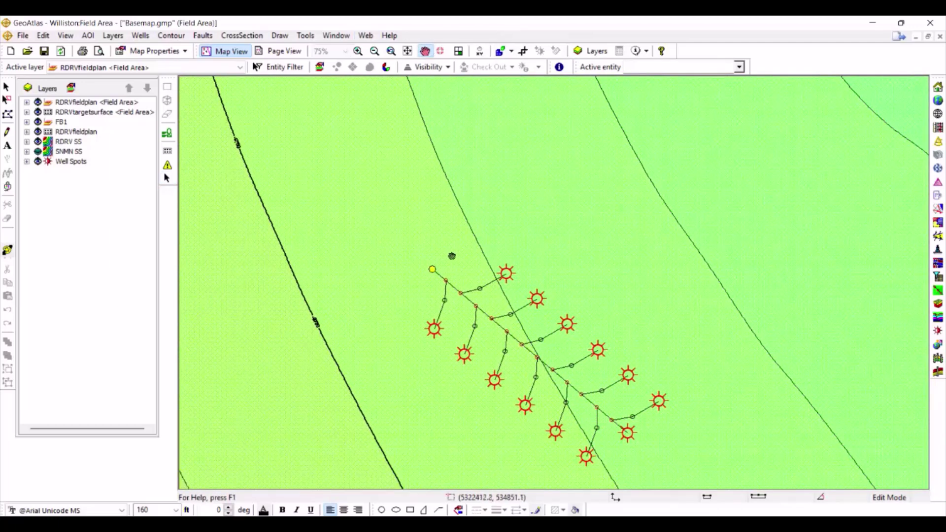
Step: Select the entire MB2 fishbone from its heel segment and rotate the configuration by -60 degrees
{"action": "left_click", "coordinate": [167, 178]}
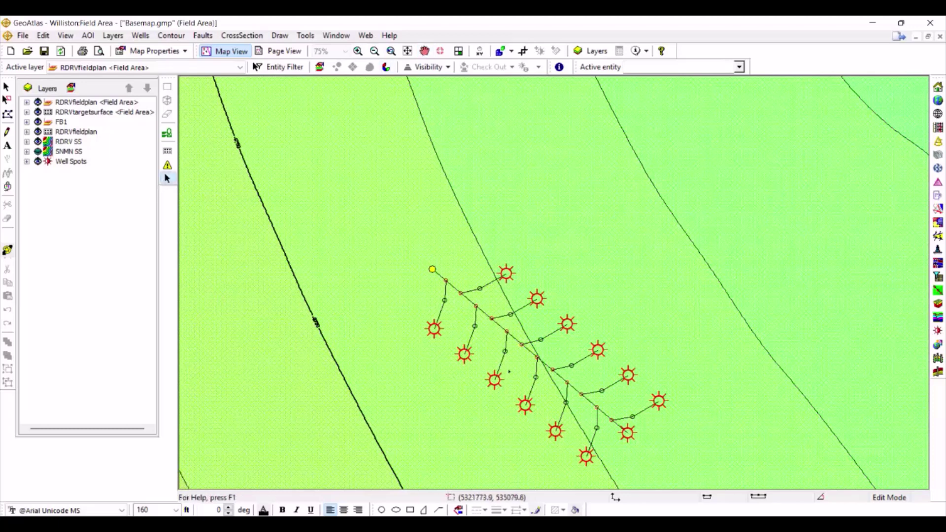
{"action": "left_click", "coordinate": [433, 270]}
{"action": "double_click", "coordinate": [434, 271]}
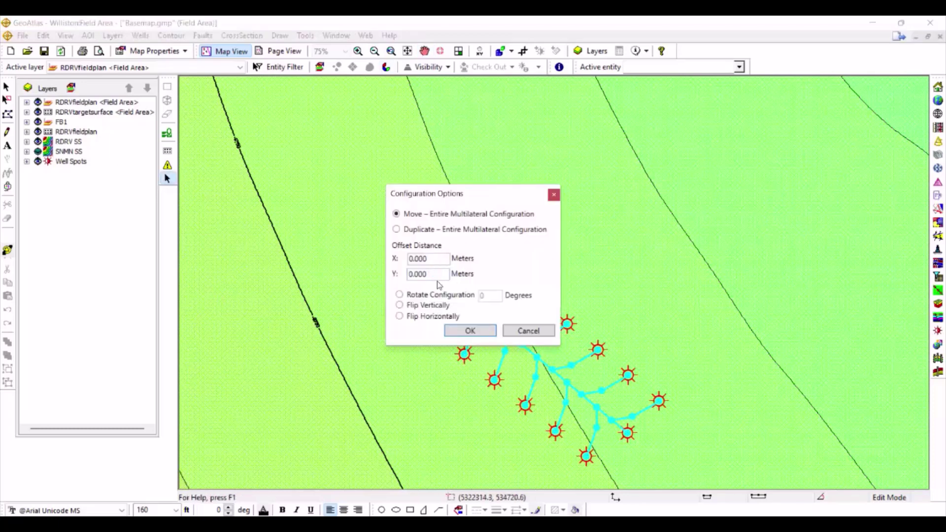
{"action": "left_click", "coordinate": [399, 295]}
{"action": "key", "text": "Return"}
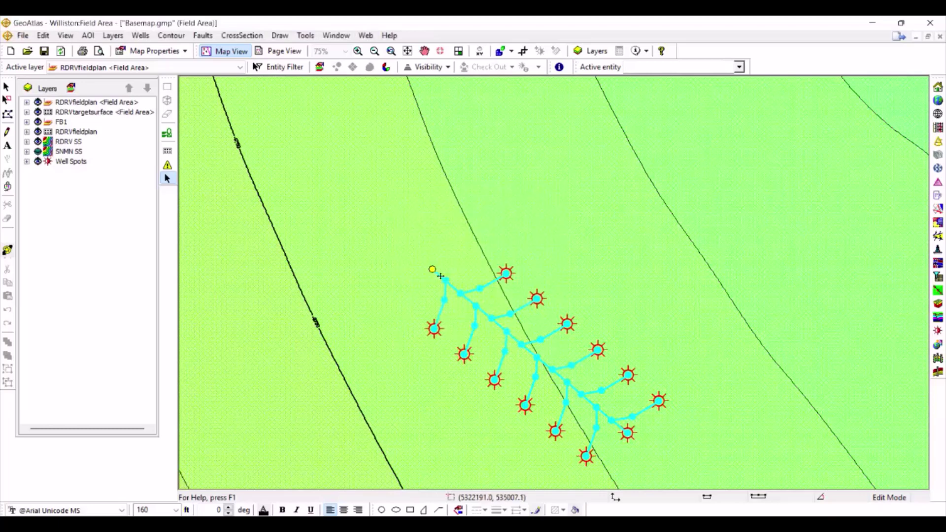
{"action": "left_click", "coordinate": [440, 276]}
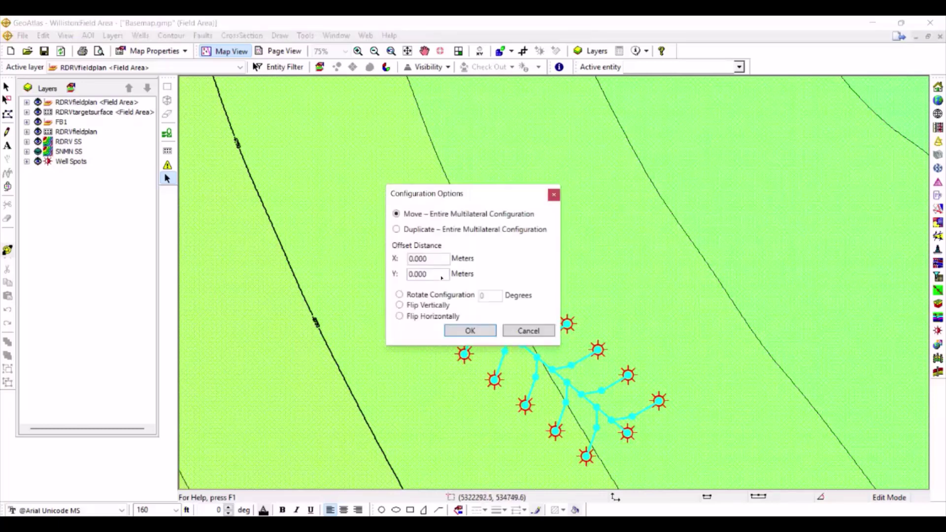
{"action": "left_click", "coordinate": [400, 295]}
{"action": "left_click", "coordinate": [486, 296]}
{"action": "key", "text": "BackSpace"}
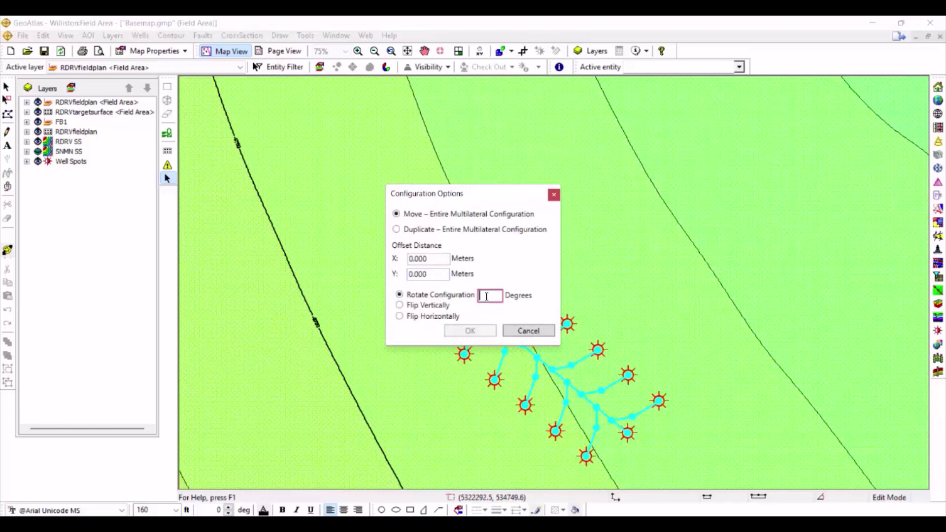
{"action": "type", "text": "-"}
{"action": "type", "text": "45"}
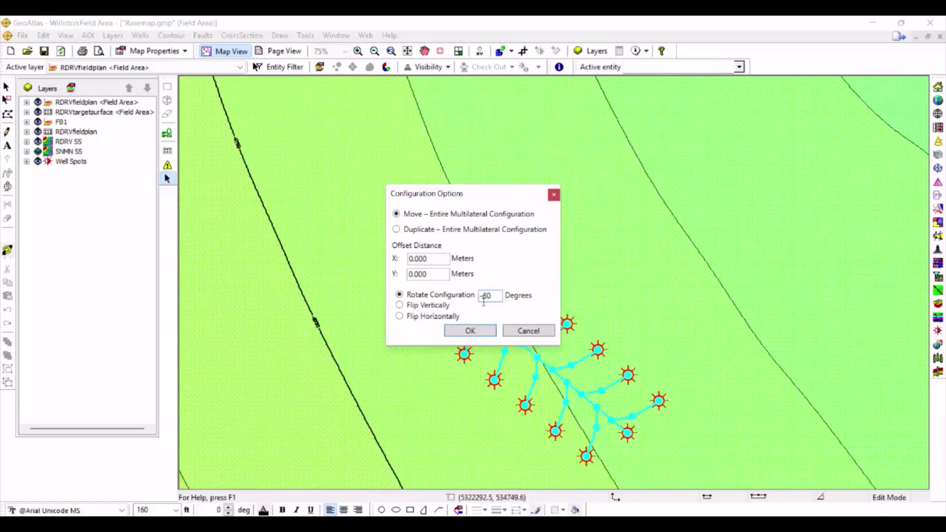
{"action": "left_click", "coordinate": [469, 331]}
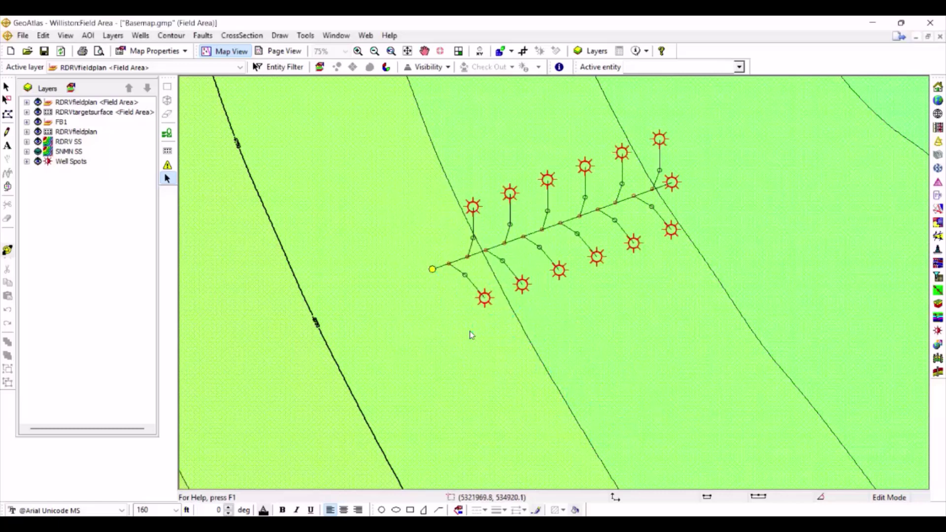
Step: Move the entire MB2 fishbone southeast on the map by about 725 m in X and -791 m in Y
{"action": "left_click", "coordinate": [440, 268]}
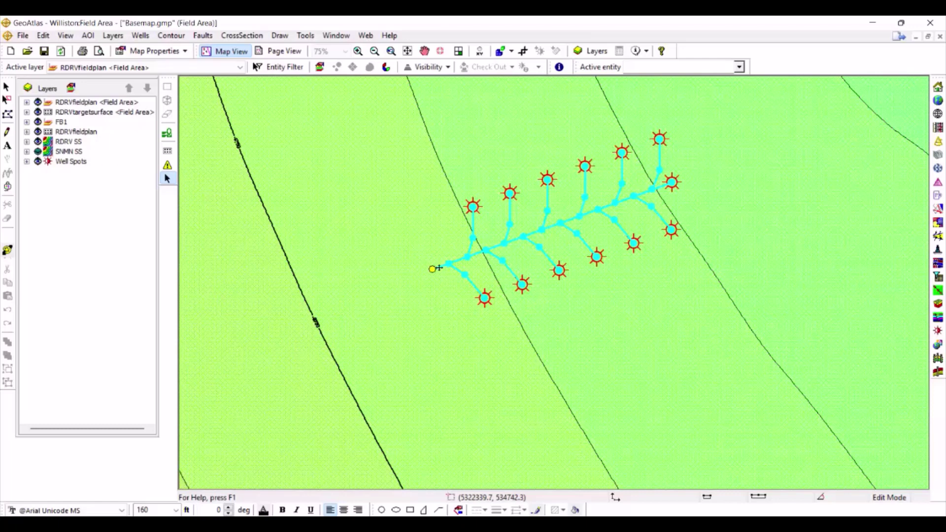
{"action": "left_click_drag", "start_coordinate": [438, 267], "coordinate": [562, 402]}
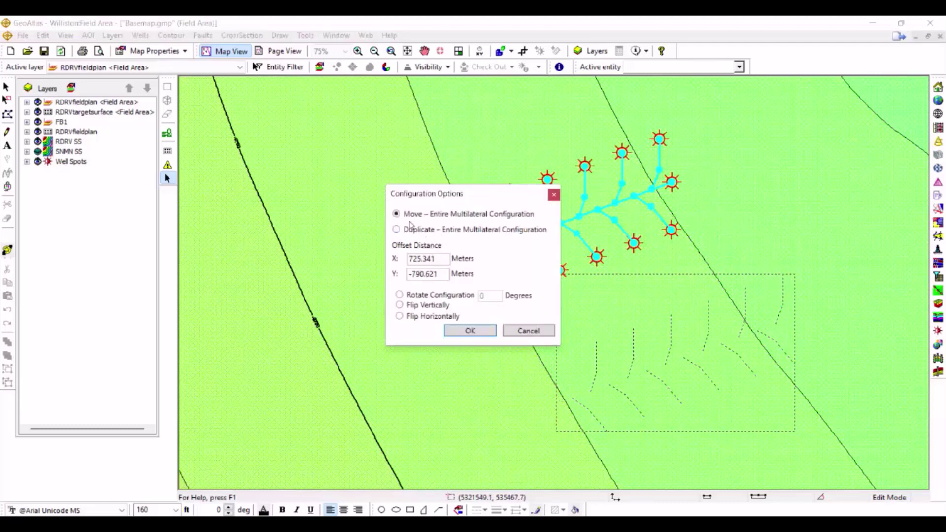
{"action": "left_click", "coordinate": [468, 332]}
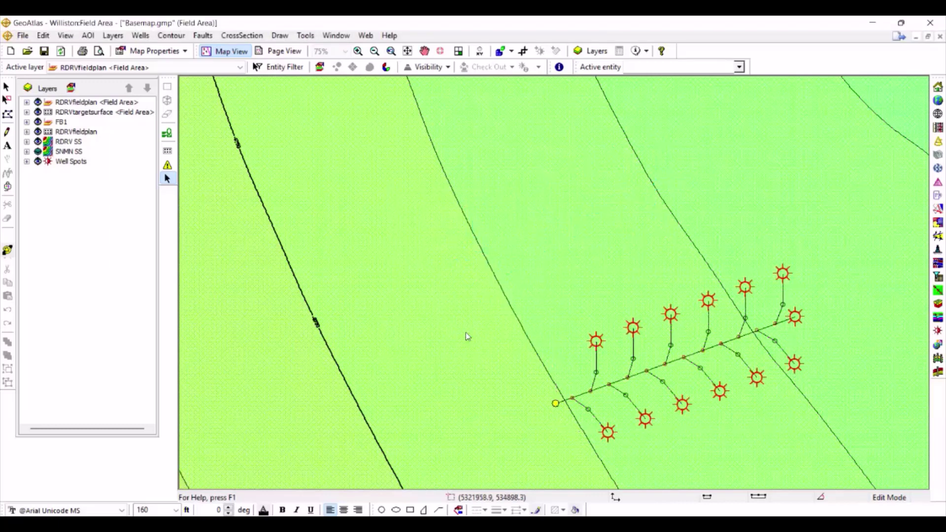
Step: Duplicate the entire MB2 fishbone to the northwest, offset about -758 m in X and 878 m in Y
{"action": "left_click", "coordinate": [565, 402]}
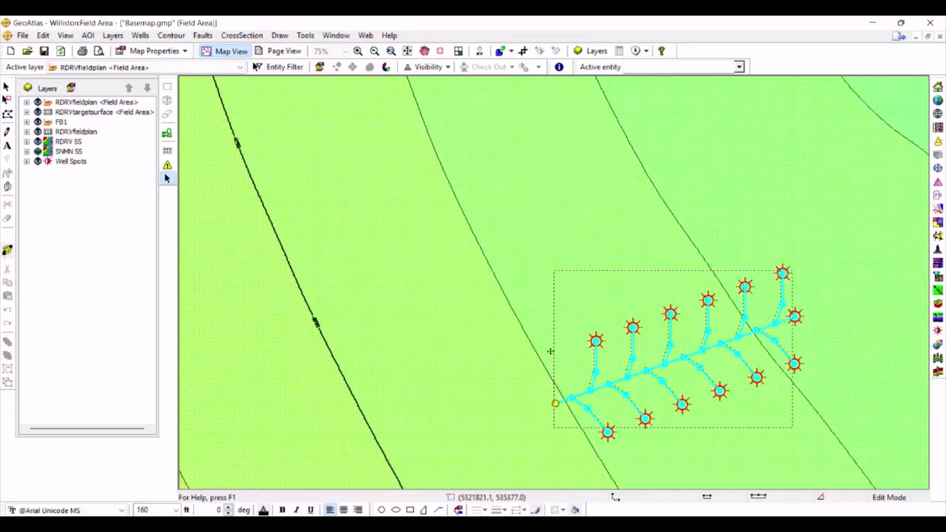
{"action": "key", "text": "Escape"}
{"action": "left_click_drag", "start_coordinate": [571, 389], "coordinate": [449, 245]}
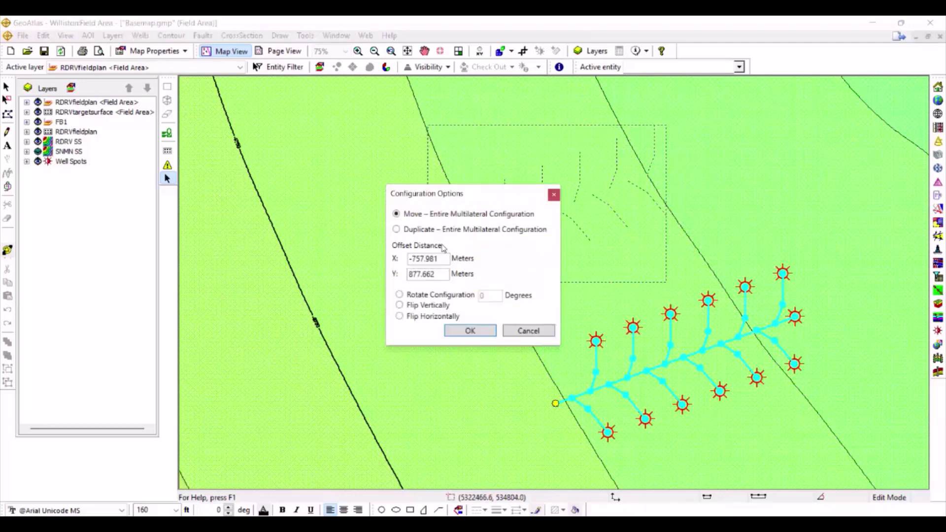
{"action": "left_click", "coordinate": [397, 229]}
{"action": "left_click", "coordinate": [469, 331]}
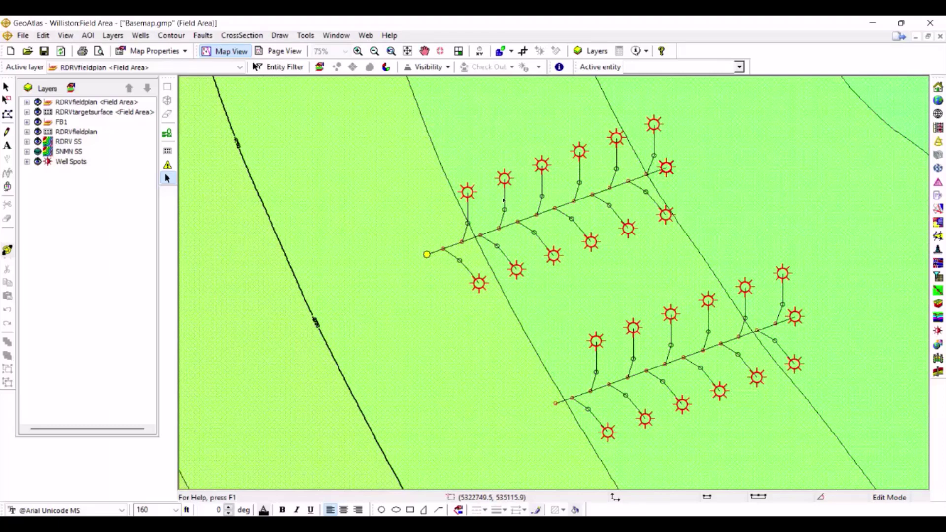
Step: Flip the duplicated fishbone vertically about its heel point and flip it vertically once more
{"action": "left_click", "coordinate": [437, 254]}
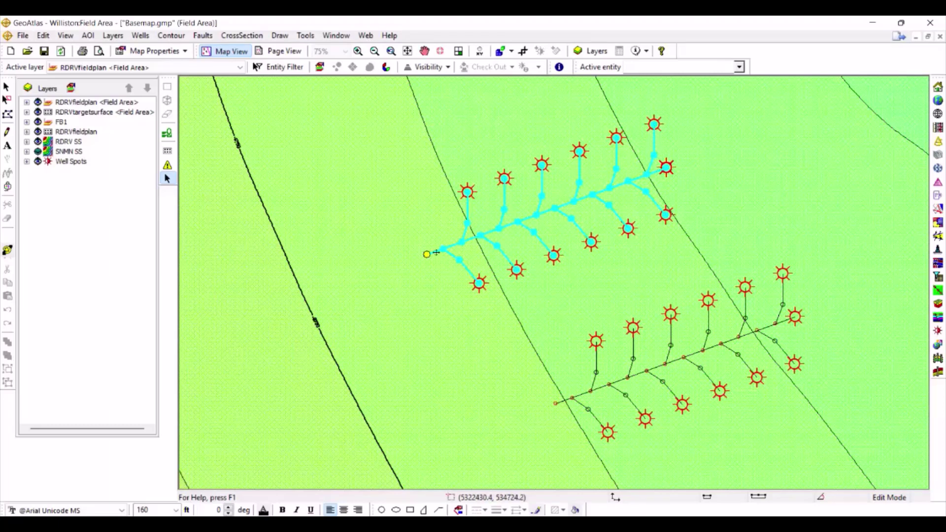
{"action": "double_click", "coordinate": [437, 253]}
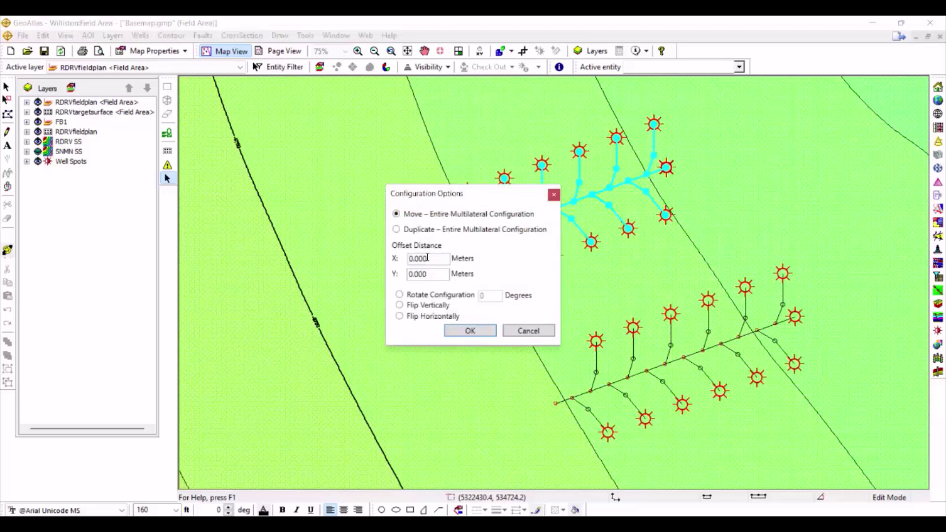
{"action": "left_click", "coordinate": [399, 306]}
{"action": "left_click", "coordinate": [474, 330]}
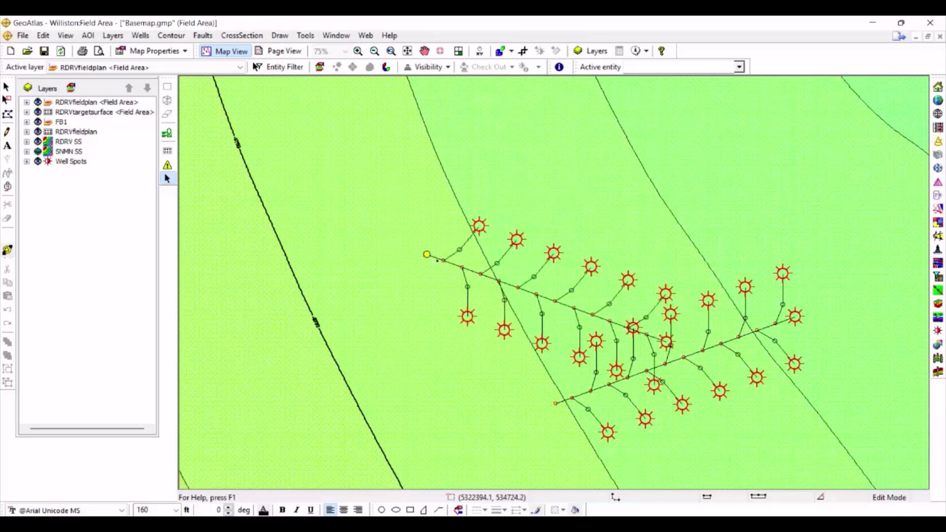
{"action": "double_click", "coordinate": [437, 260]}
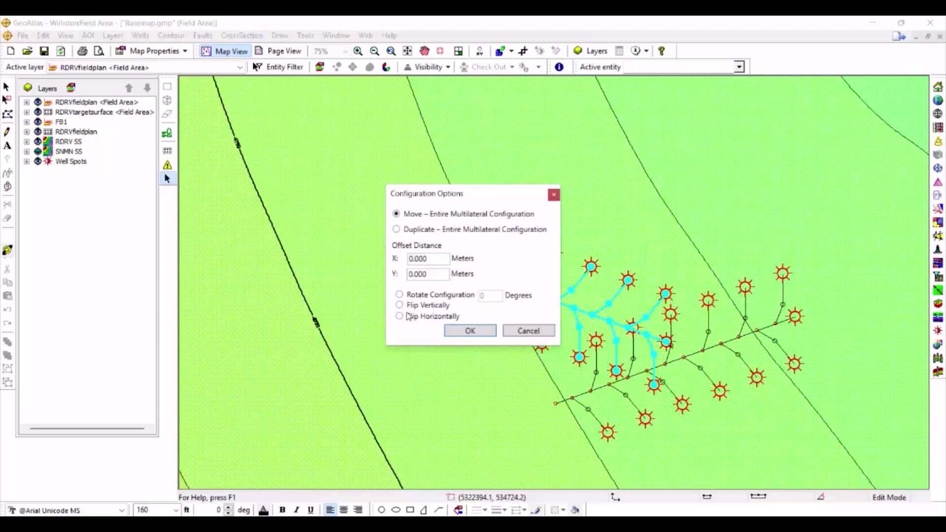
{"action": "left_click", "coordinate": [399, 305]}
{"action": "left_click", "coordinate": [460, 331]}
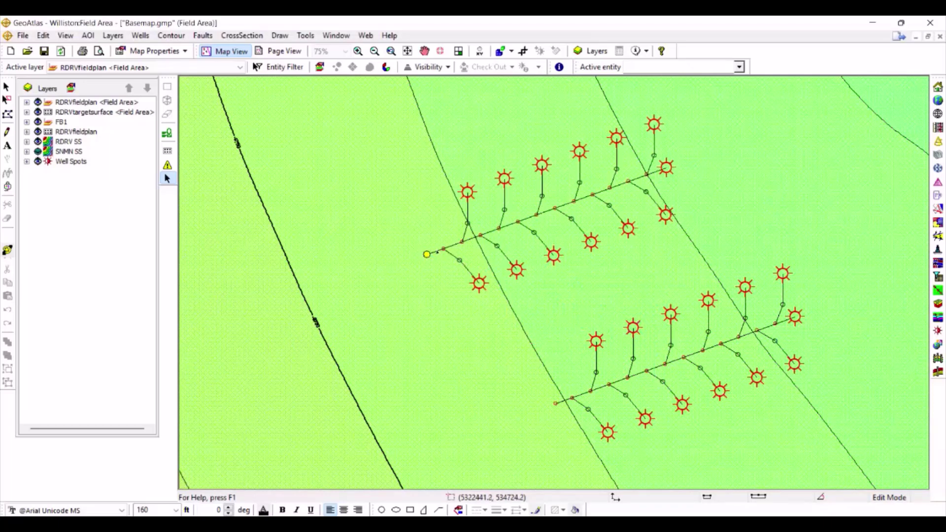
Step: Flip the duplicated fishbone horizontally about its heel point
{"action": "left_click", "coordinate": [437, 252]}
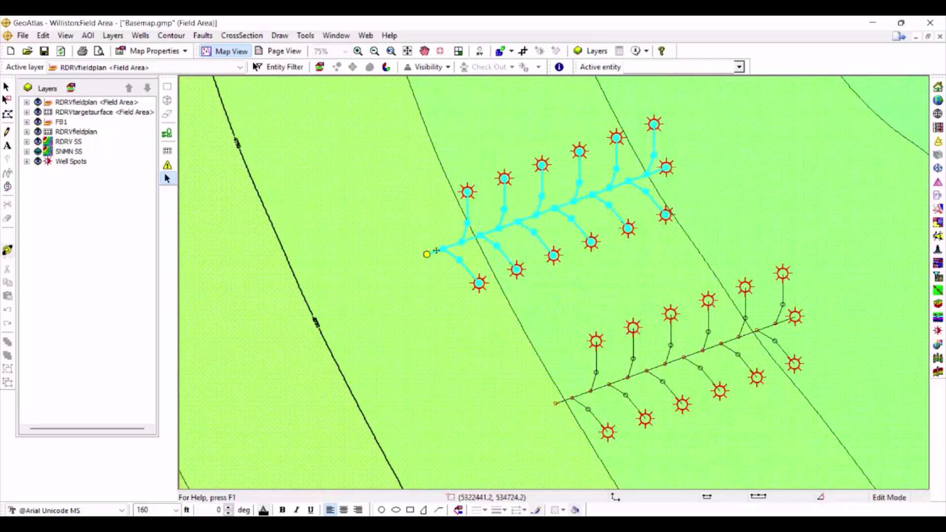
{"action": "left_click", "coordinate": [437, 252]}
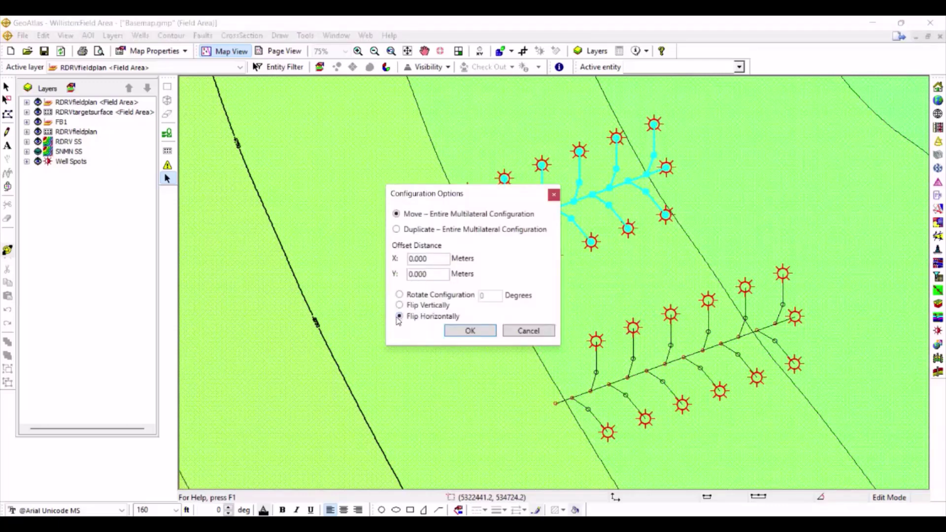
{"action": "left_click", "coordinate": [468, 335]}
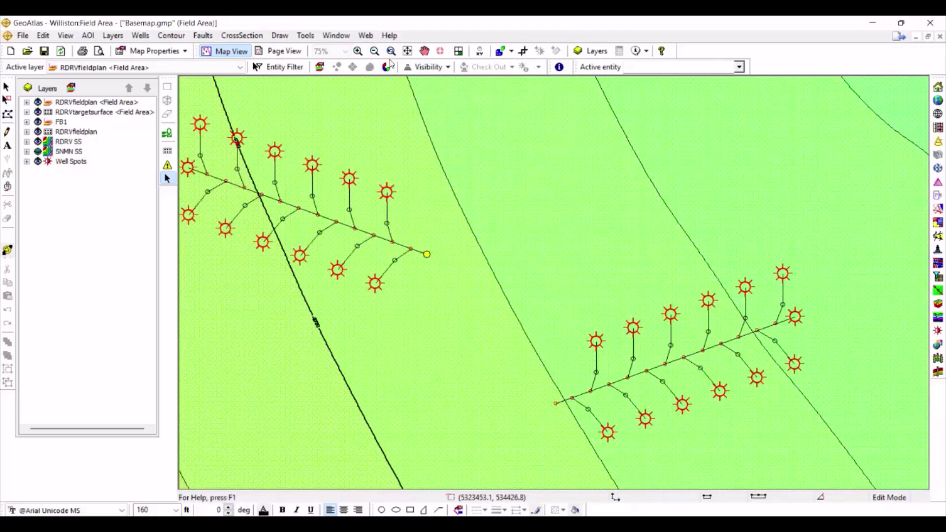
Step: Select the whole westward-pointing duplicate fishbone from its heel and flip it horizontally again
{"action": "left_click", "coordinate": [375, 54]}
{"action": "left_click", "coordinate": [392, 108]}
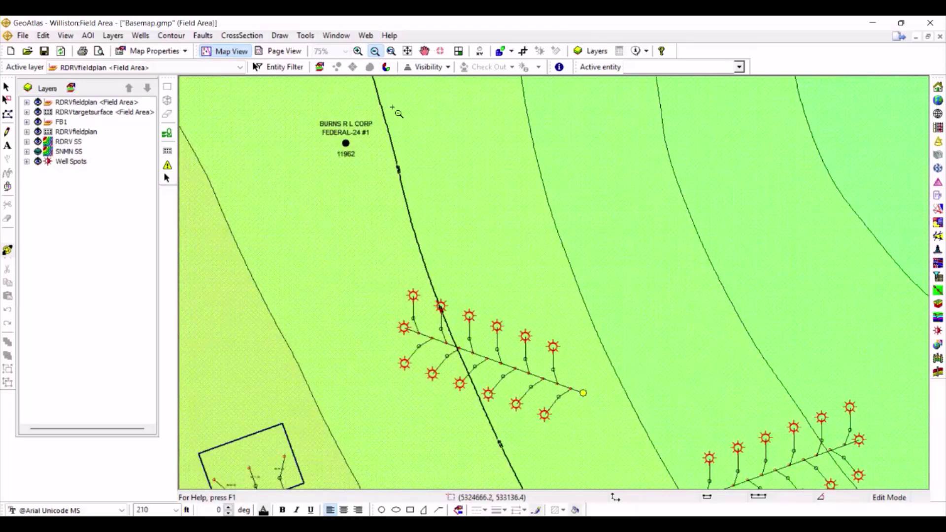
{"action": "left_click", "coordinate": [425, 51]}
{"action": "left_click_drag", "start_coordinate": [657, 286], "coordinate": [605, 190]}
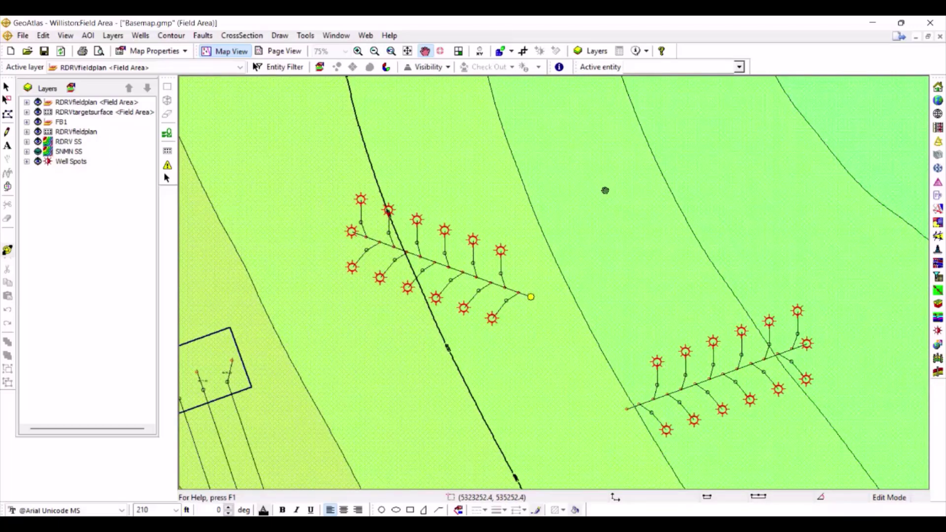
{"action": "key", "text": "Escape"}
{"action": "left_click", "coordinate": [525, 295]}
{"action": "double_click", "coordinate": [526, 296]}
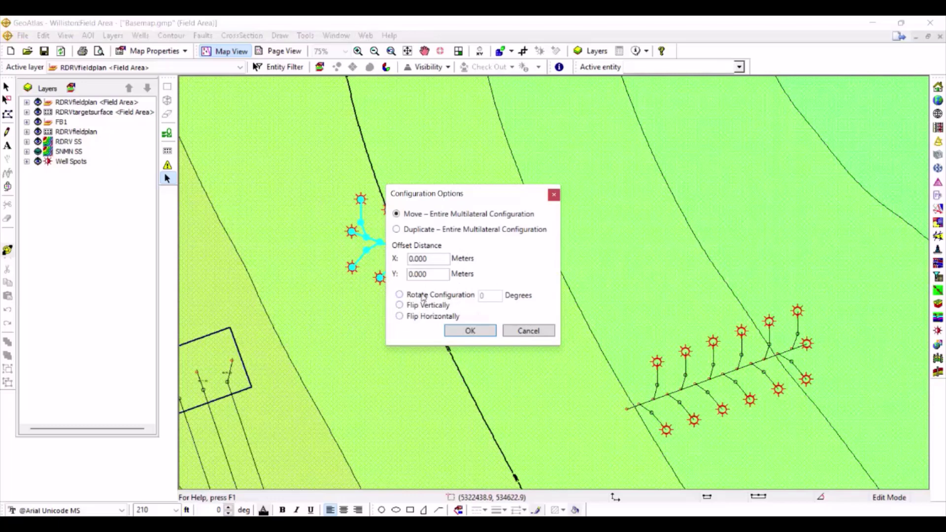
{"action": "left_click", "coordinate": [399, 317]}
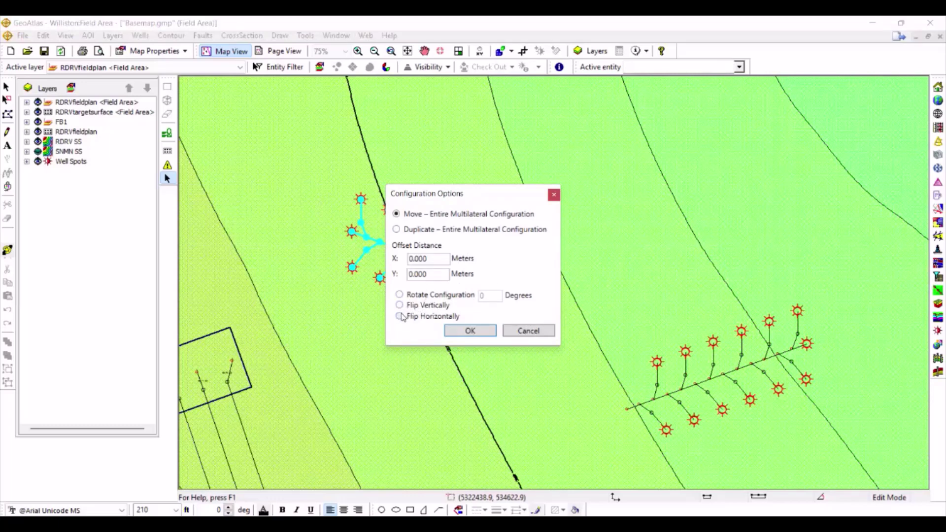
{"action": "left_click", "coordinate": [456, 332]}
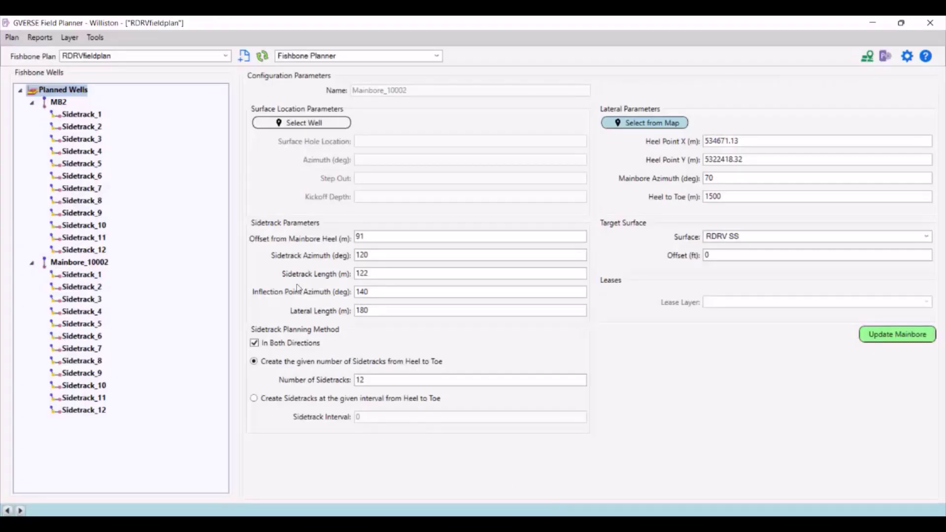
Step: Switch to GVERSE Field Planner, remove Mainbore_10002 from the planned wells and check the plan against the GeoAtlas map
{"action": "left_click", "coordinate": [97, 266]}
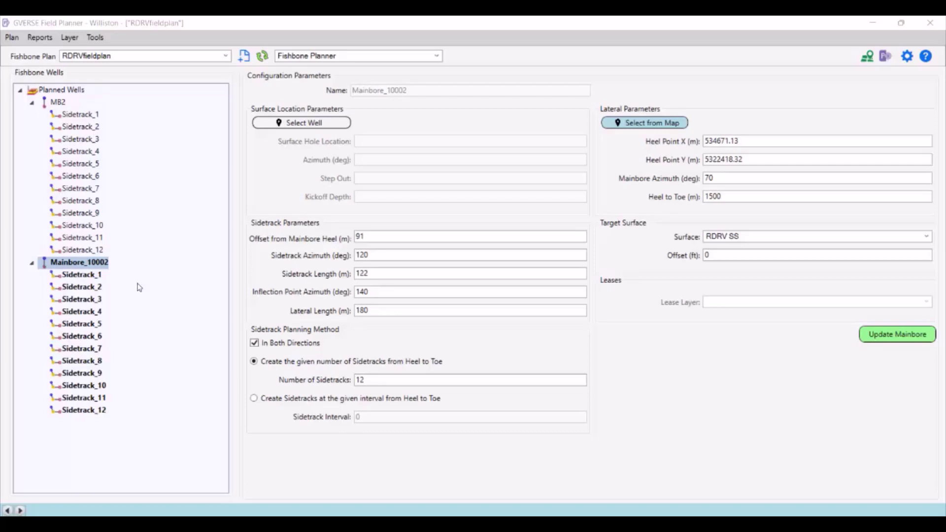
{"action": "left_click", "coordinate": [102, 266]}
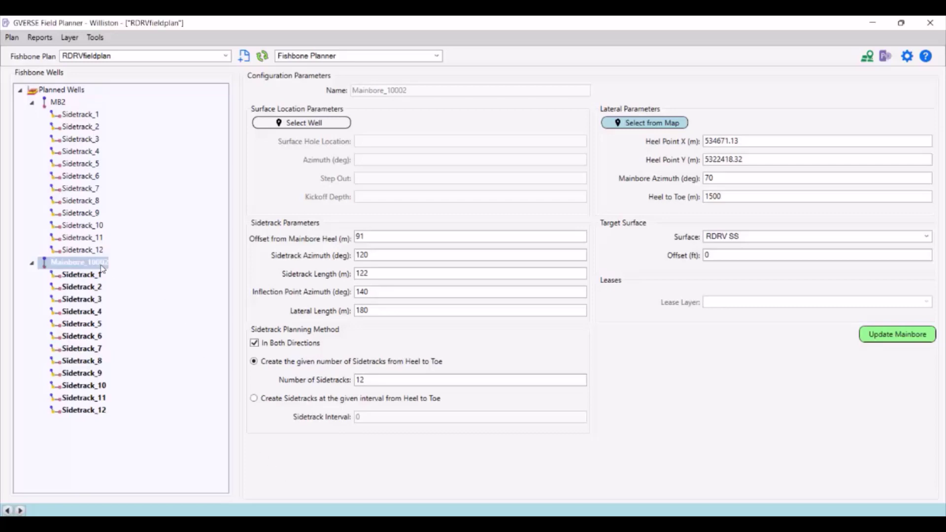
{"action": "right_click", "coordinate": [101, 268]}
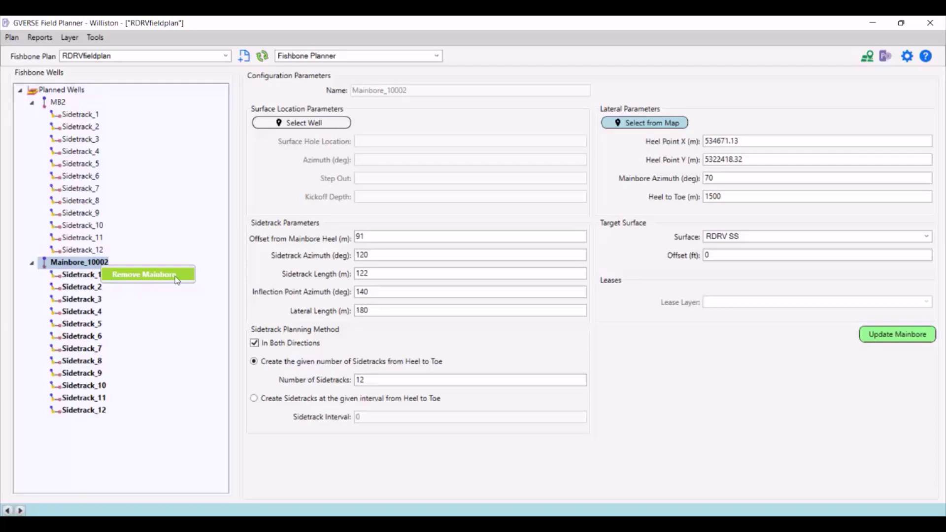
{"action": "left_click", "coordinate": [187, 279]}
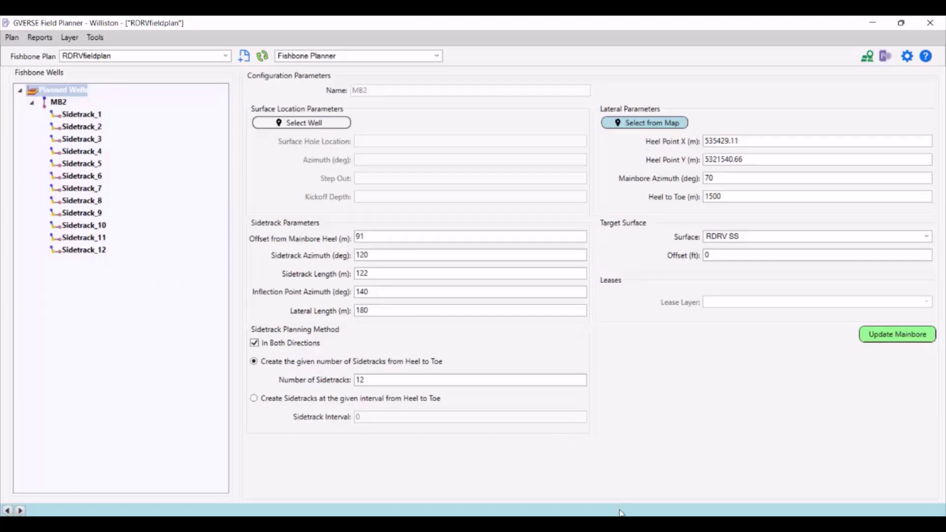
{"action": "left_click", "coordinate": [611, 480]}
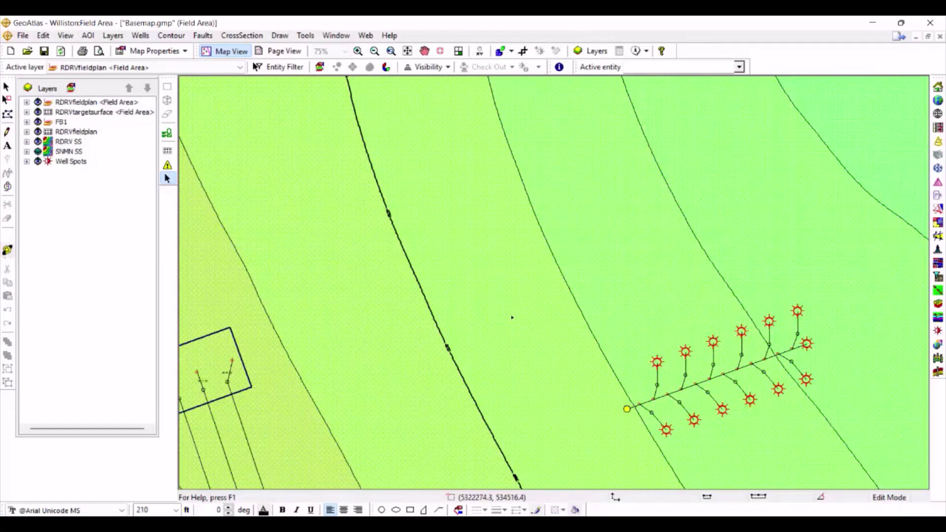
{"action": "mouse_move", "coordinate": [641, 525]}
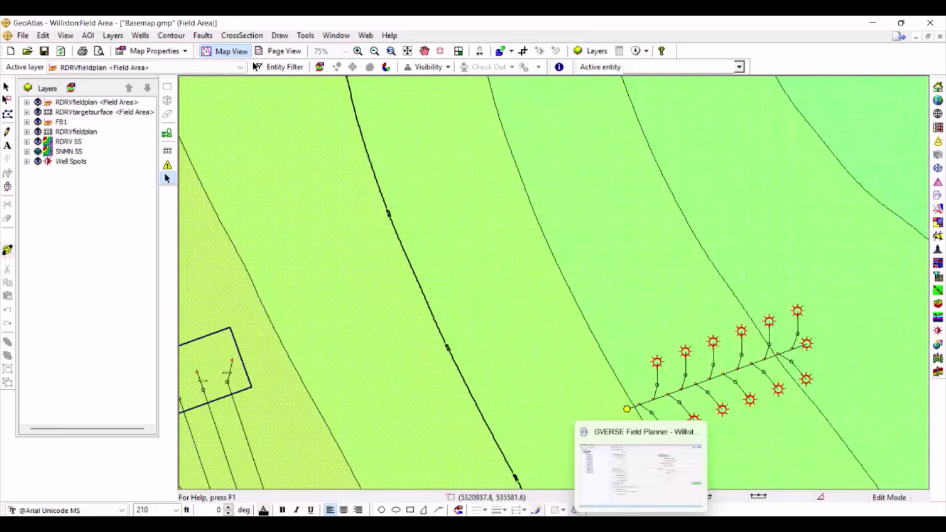
{"action": "left_click", "coordinate": [641, 480]}
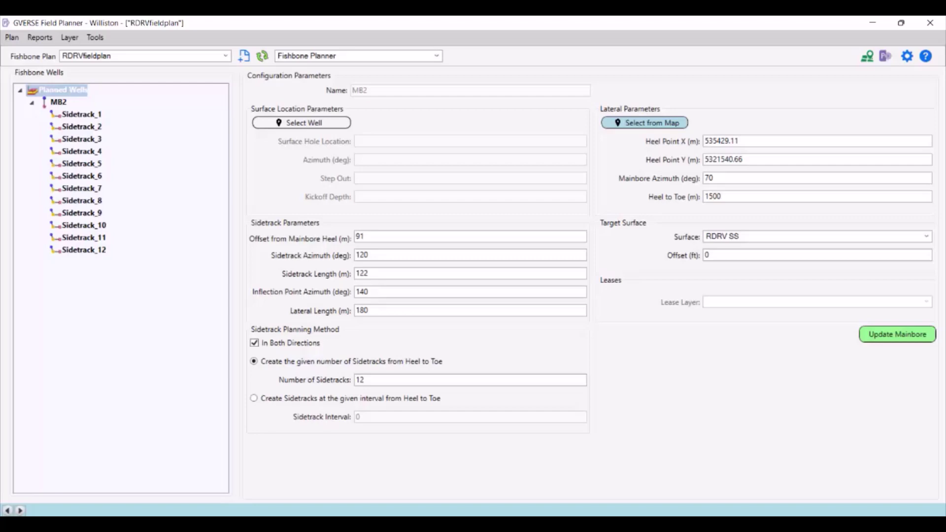
Step: Switch to GeoAtlas and set the RDRVfieldplan layer's Fishbone Mainbore Stick to line weight 1 in blue
{"action": "left_click", "coordinate": [473, 524]}
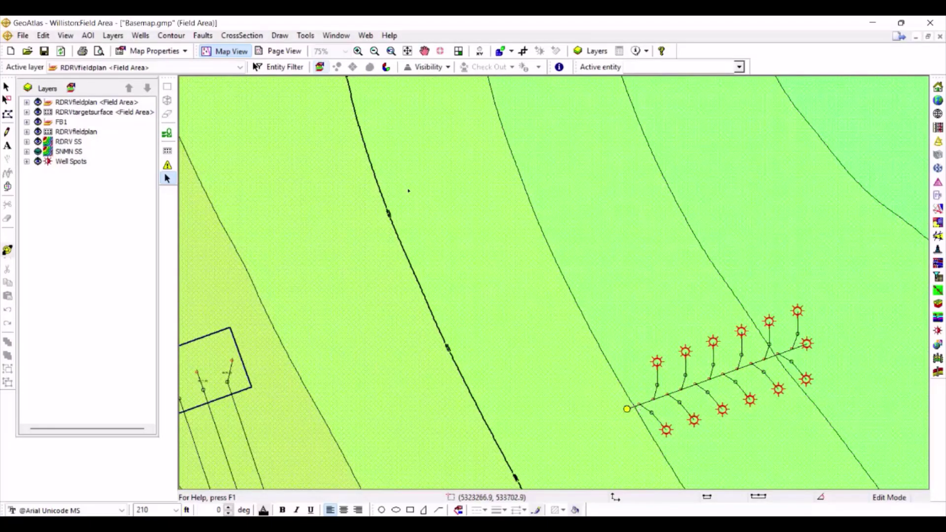
{"action": "left_click", "coordinate": [320, 67]}
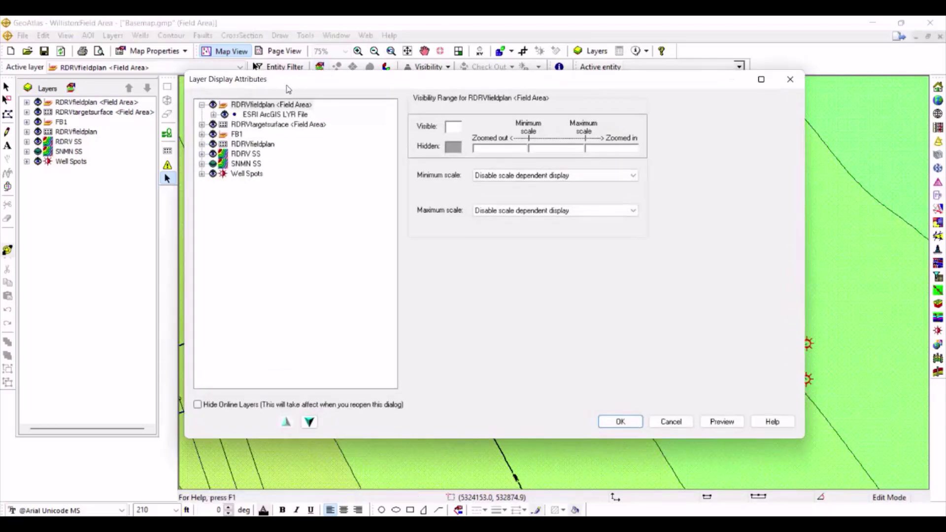
{"action": "left_click", "coordinate": [213, 115]}
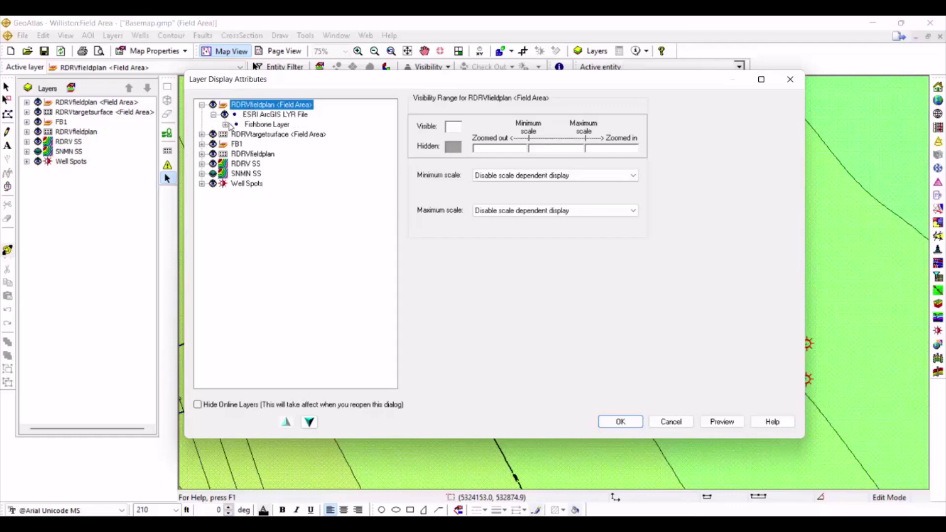
{"action": "left_click", "coordinate": [226, 125]}
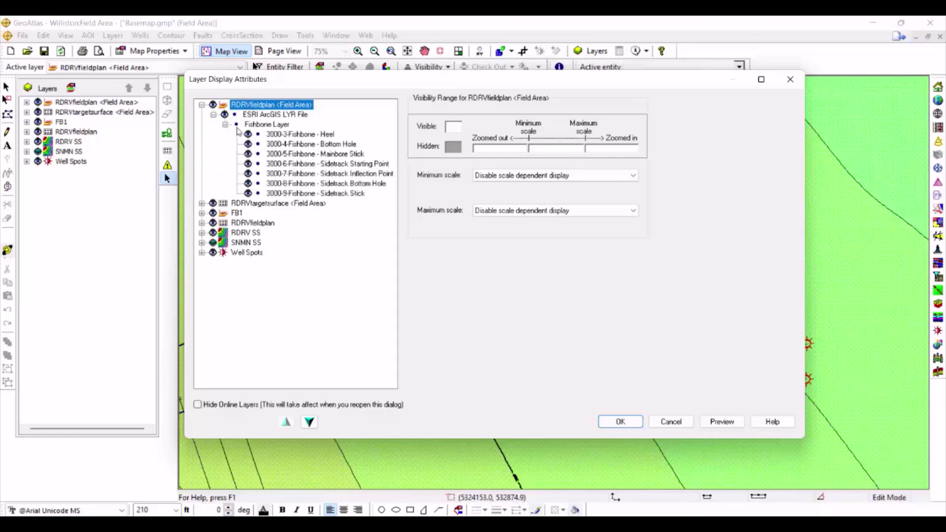
{"action": "left_click", "coordinate": [313, 156]}
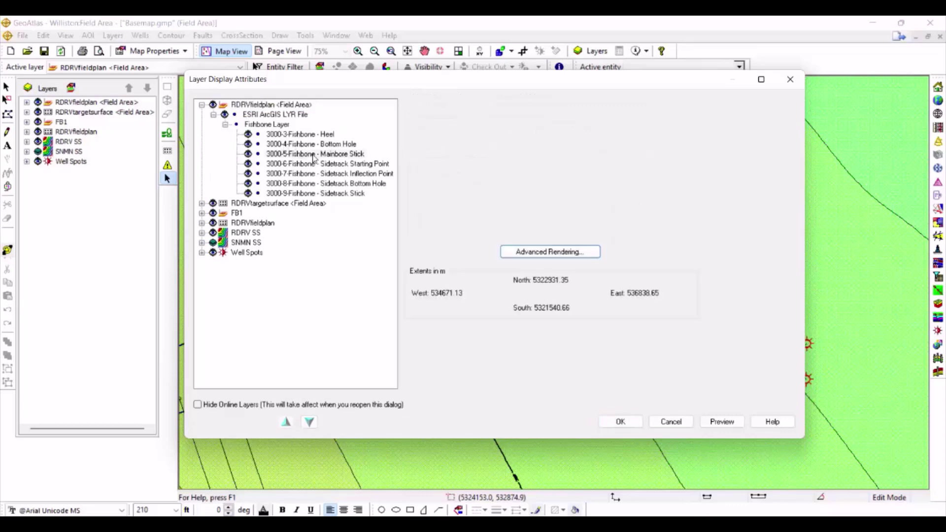
{"action": "left_click", "coordinate": [583, 251]}
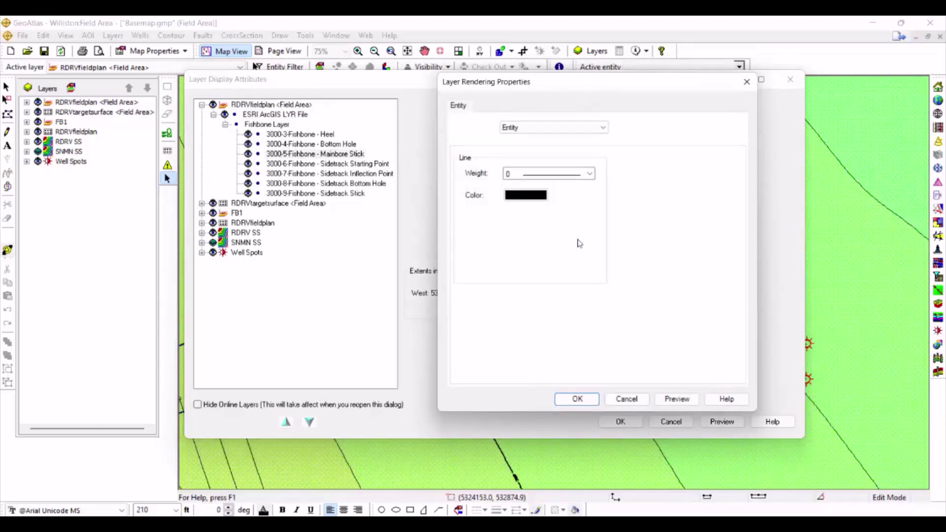
{"action": "left_click", "coordinate": [589, 173]}
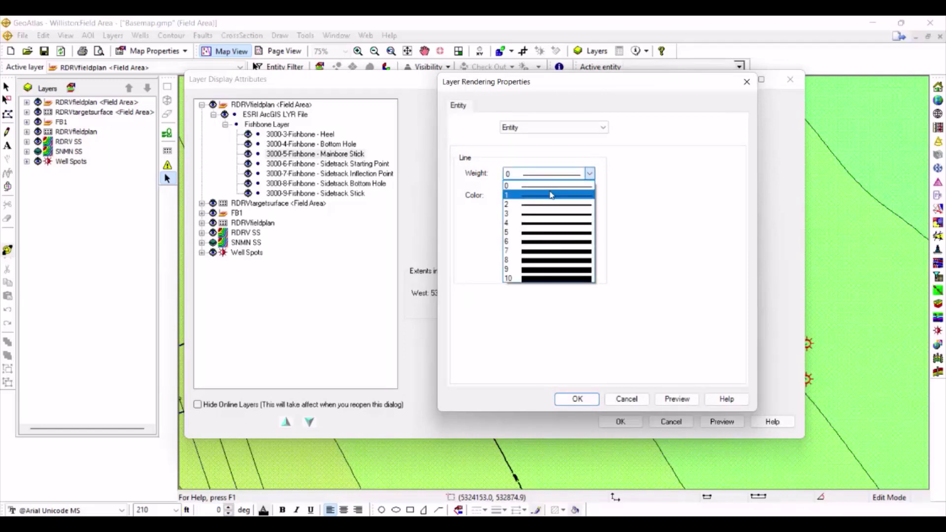
{"action": "left_click", "coordinate": [554, 195]}
{"action": "left_click", "coordinate": [537, 196]}
{"action": "left_click", "coordinate": [480, 195]}
{"action": "left_click", "coordinate": [428, 306]}
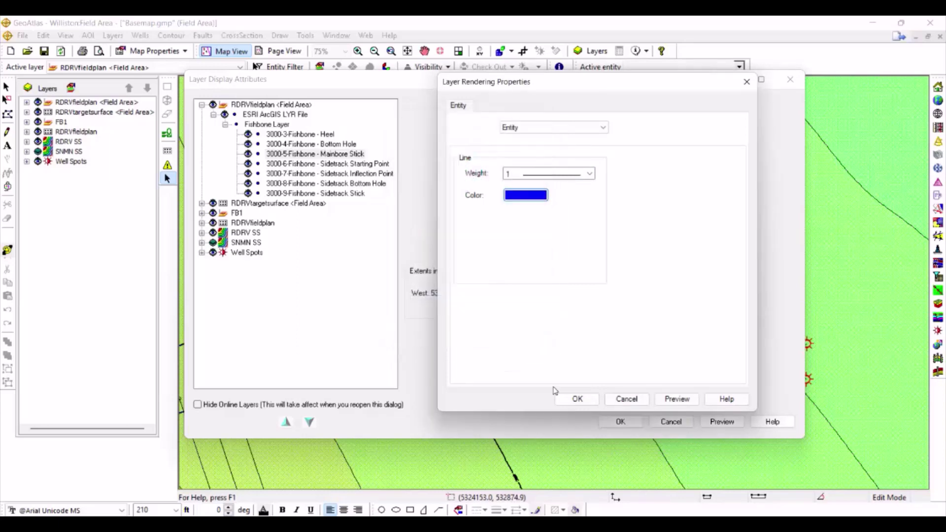
{"action": "left_click", "coordinate": [575, 398]}
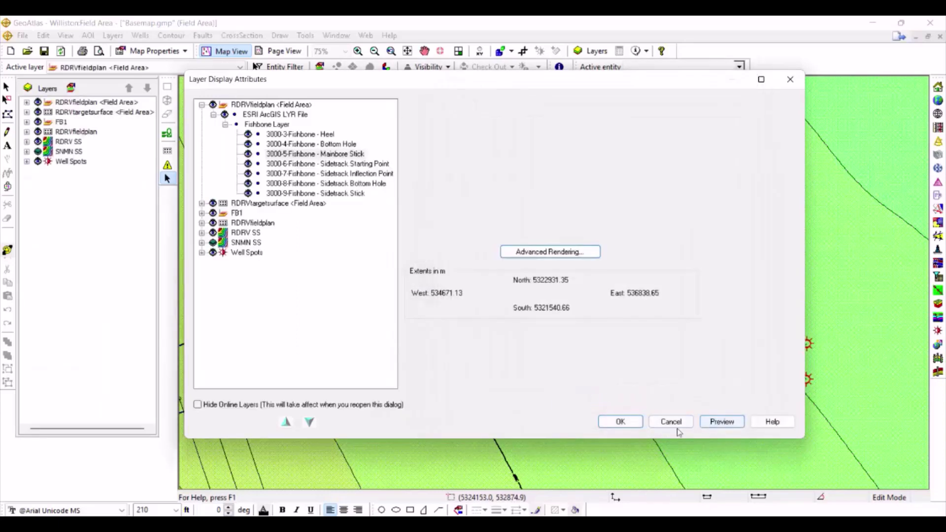
{"action": "left_click", "coordinate": [616, 422]}
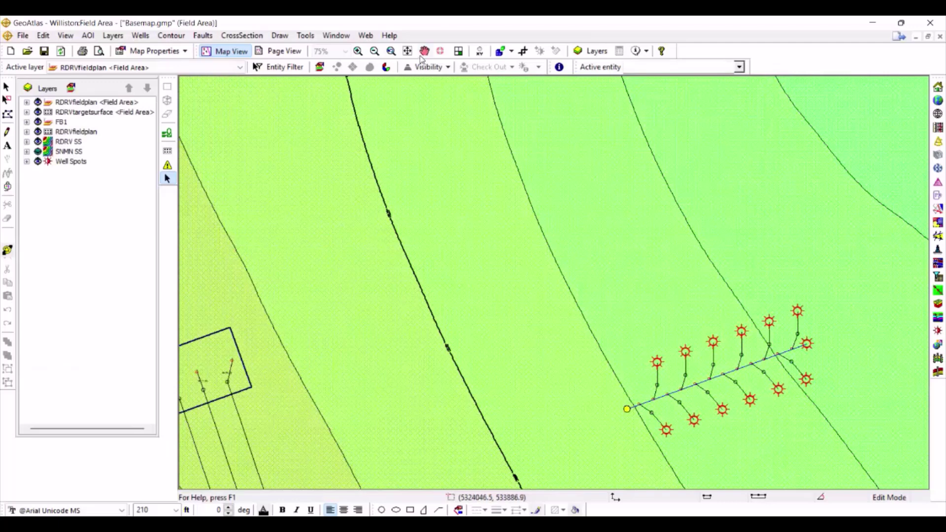
Step: Set the Fishbone Sidetrack Stick of the RDRVfieldplan layer to line weight 1 in blue
{"action": "left_click", "coordinate": [358, 51]}
{"action": "left_click_drag", "start_coordinate": [509, 221], "coordinate": [870, 451]}
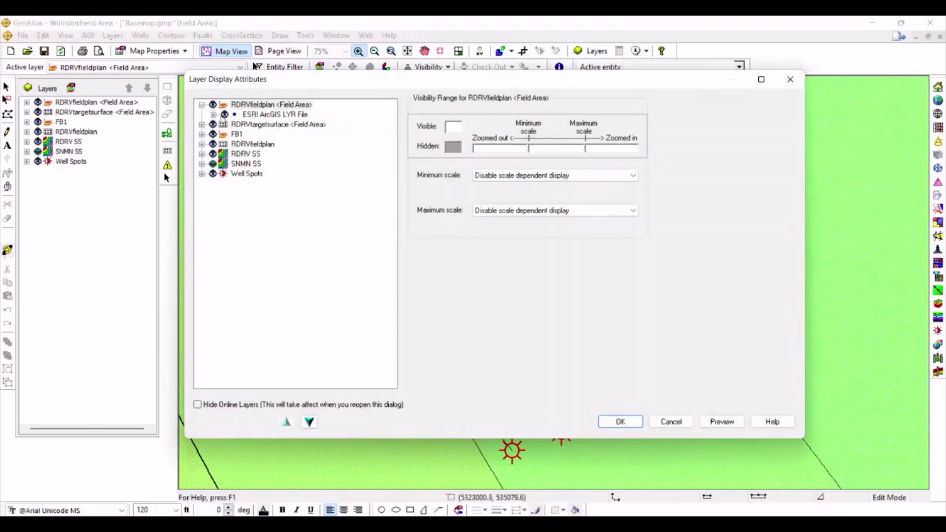
{"action": "left_click", "coordinate": [213, 114]}
{"action": "left_click", "coordinate": [225, 125]}
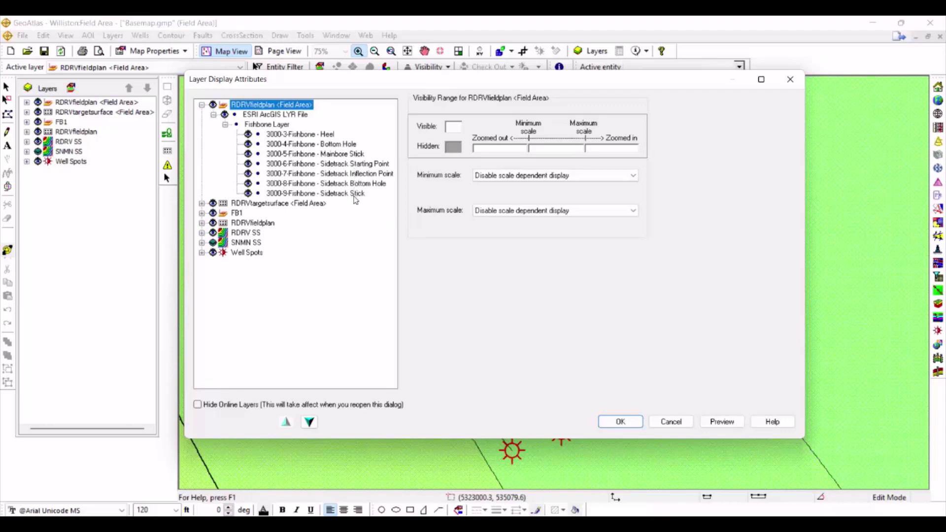
{"action": "left_click", "coordinate": [355, 194]}
{"action": "left_click", "coordinate": [544, 257]}
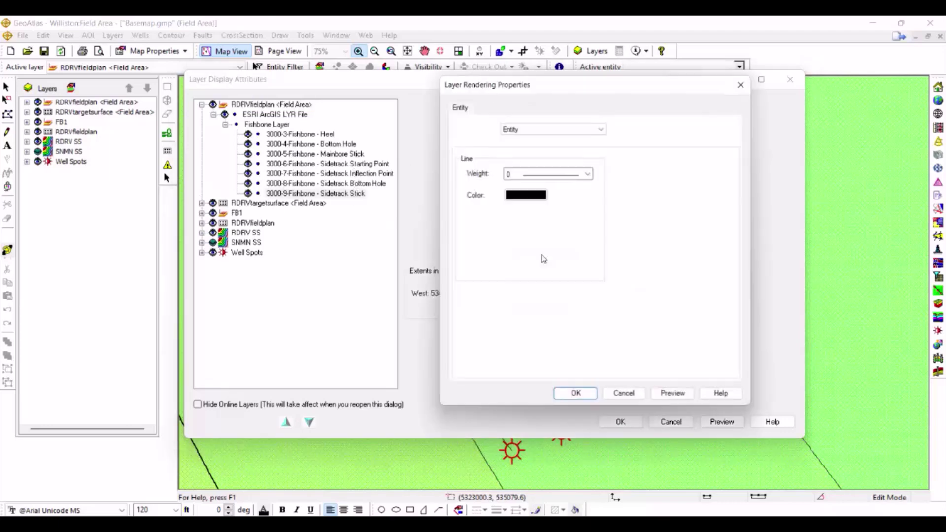
{"action": "left_click", "coordinate": [590, 173]}
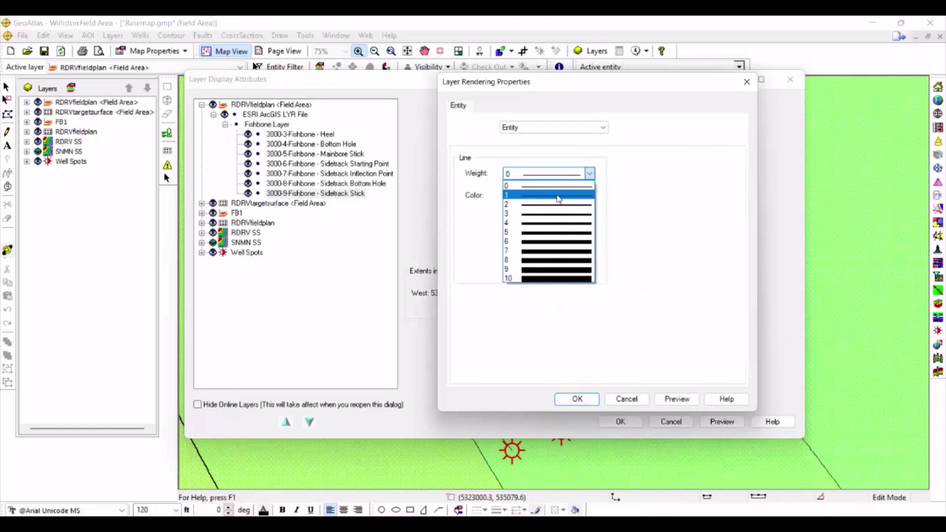
{"action": "left_click", "coordinate": [562, 195]}
{"action": "left_click", "coordinate": [539, 195]}
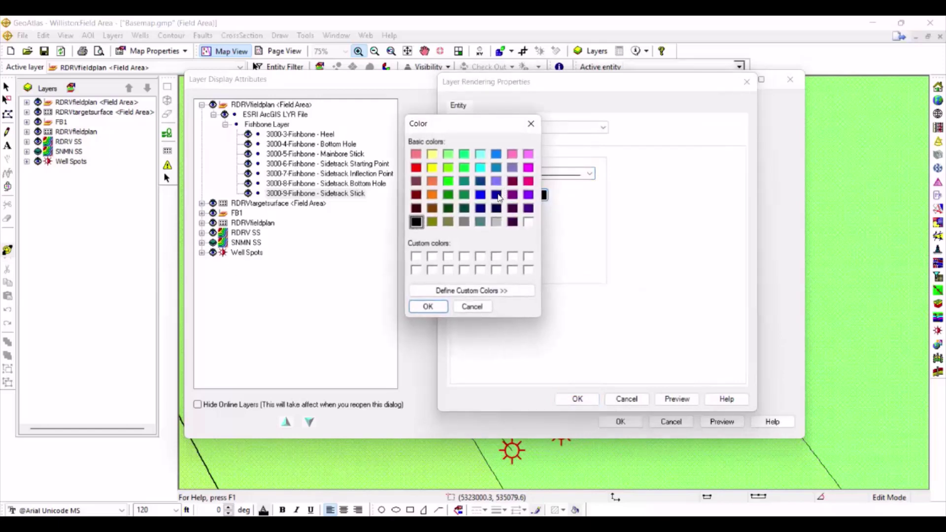
{"action": "left_click", "coordinate": [481, 195]}
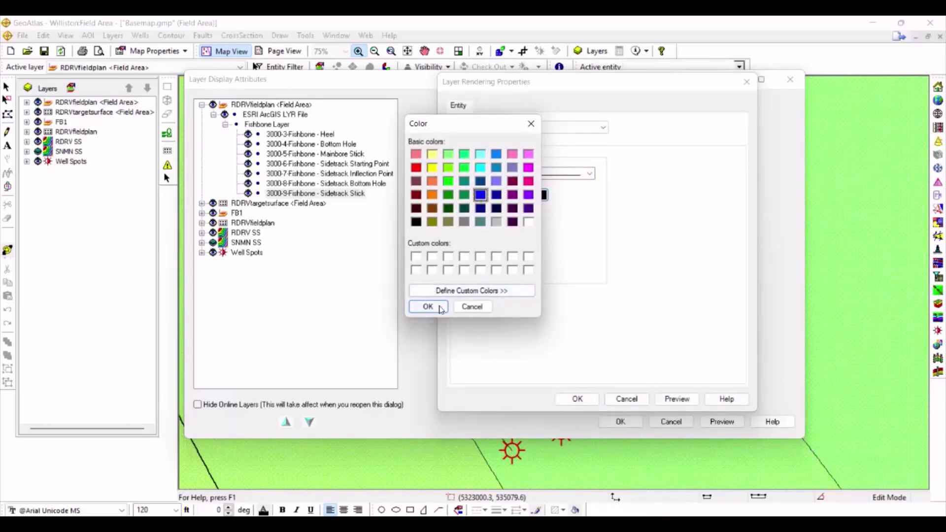
{"action": "left_click", "coordinate": [428, 306]}
{"action": "left_click", "coordinate": [577, 399]}
{"action": "left_click", "coordinate": [621, 422]}
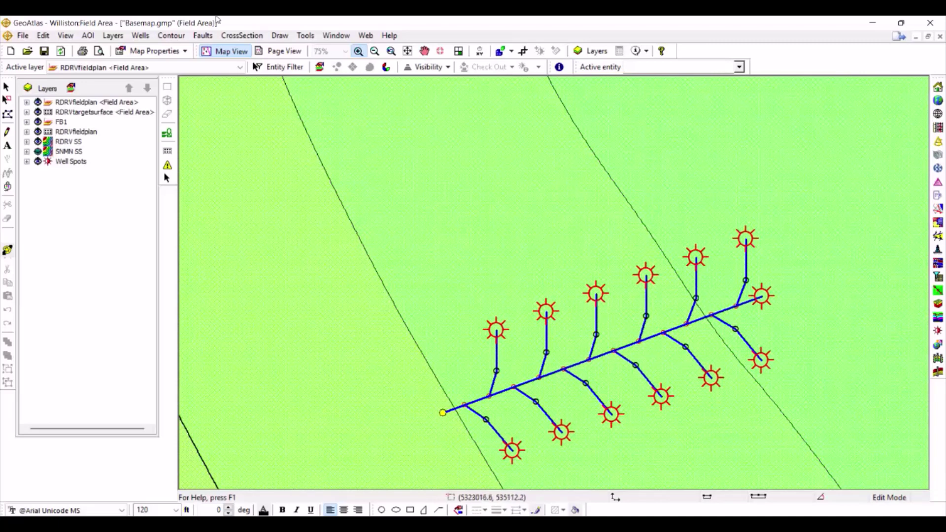
{"action": "key", "text": "Escape"}
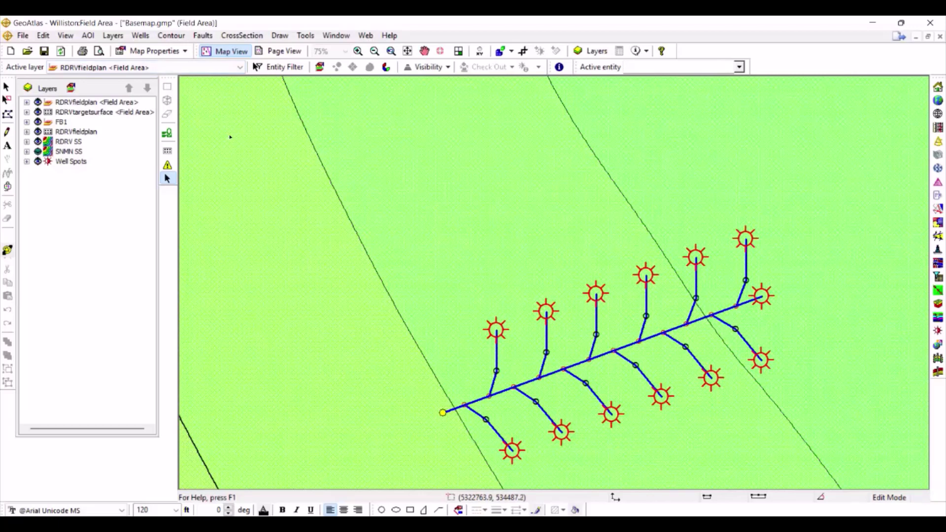
Step: Switch to GVERSE Field Planner, change to Field Planner Core and load the global field plan RDRVfieldplan
{"action": "left_click", "coordinate": [872, 24]}
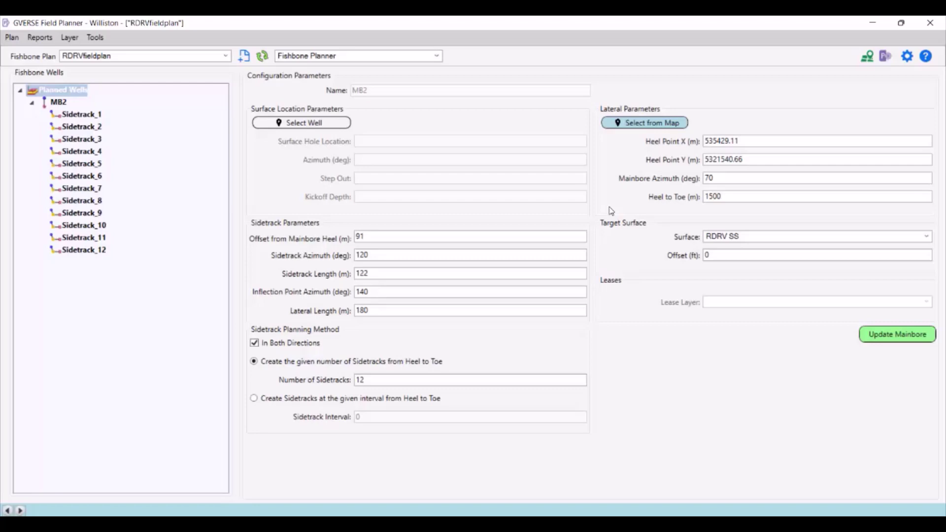
{"action": "left_click", "coordinate": [437, 56]}
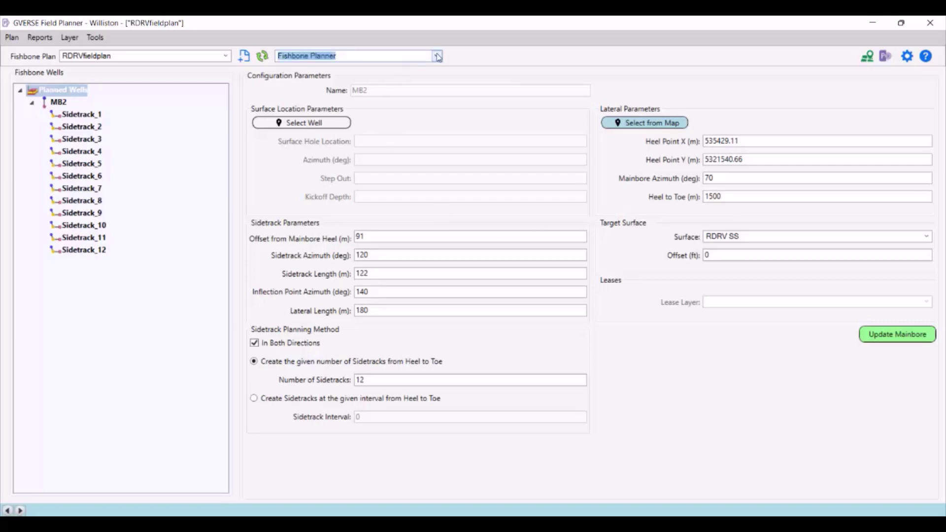
{"action": "left_click", "coordinate": [343, 70]}
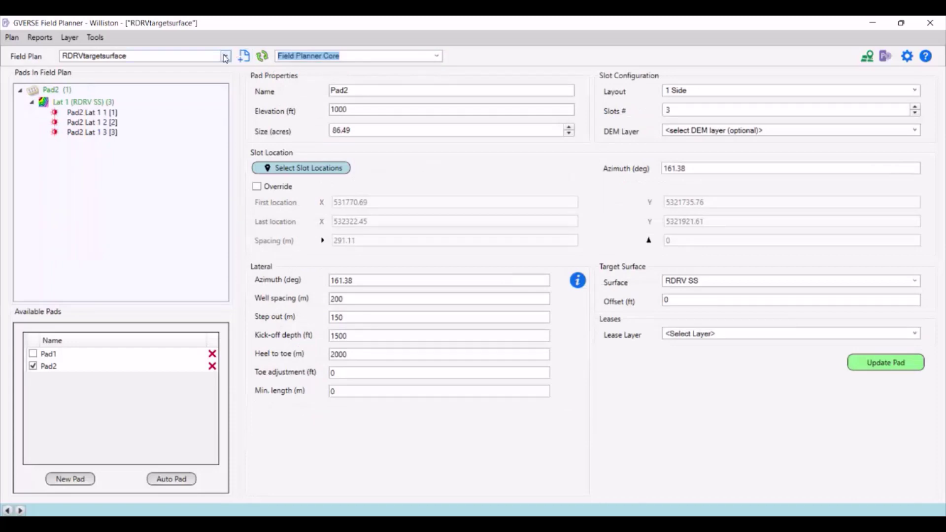
{"action": "left_click", "coordinate": [225, 57]}
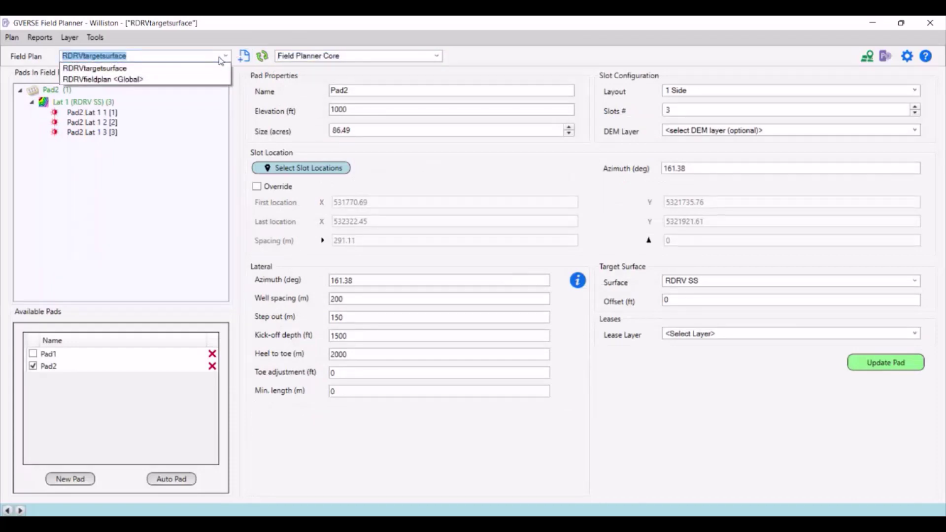
{"action": "left_click", "coordinate": [159, 69]}
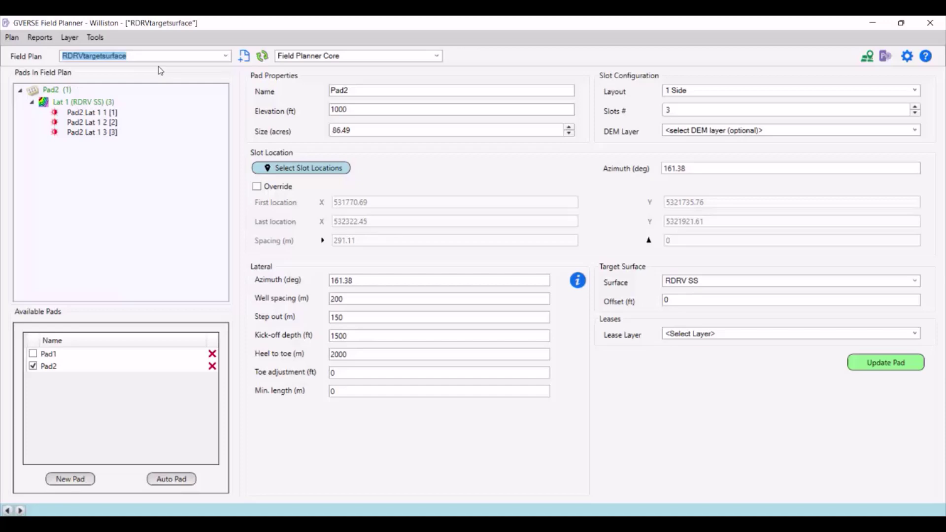
{"action": "left_click", "coordinate": [224, 57]}
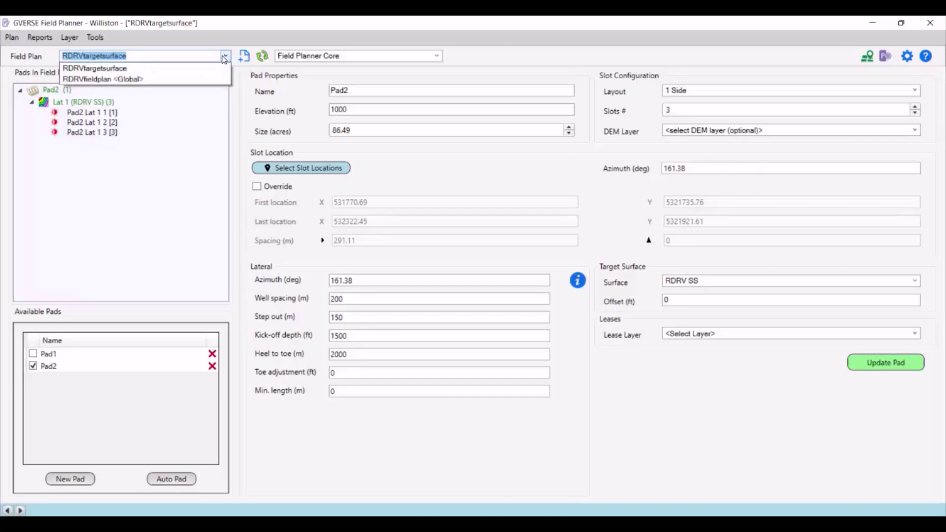
{"action": "left_click", "coordinate": [172, 79]}
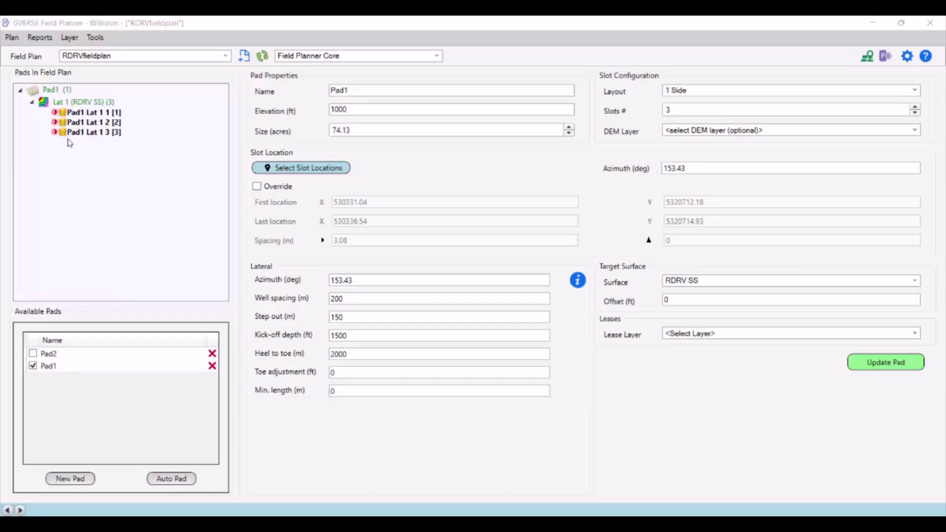
Step: Update the slot Pad1 Lat 1 1 in the database
{"action": "left_click", "coordinate": [114, 116]}
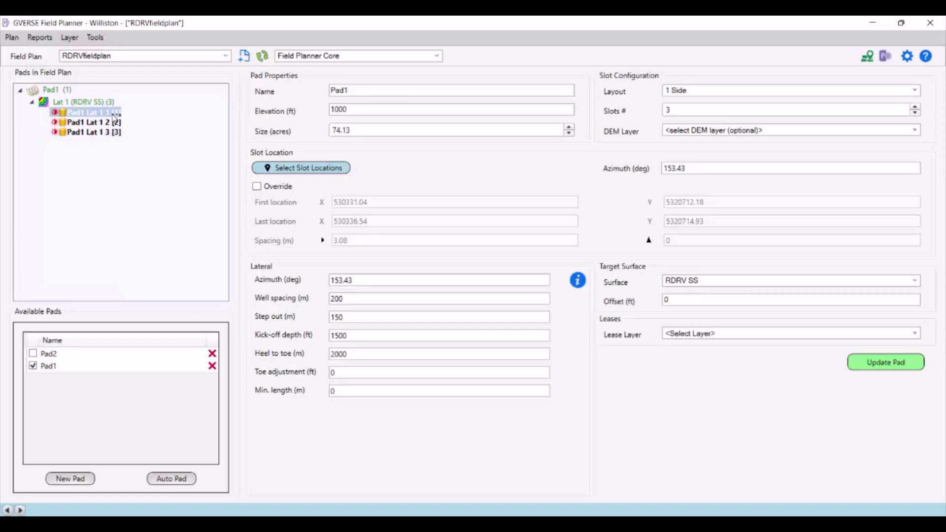
{"action": "right_click", "coordinate": [113, 118]}
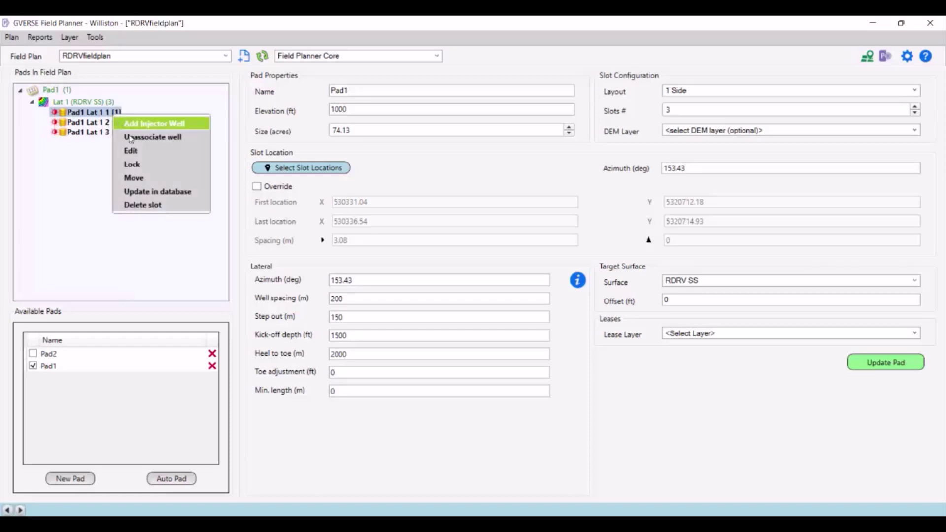
{"action": "left_click", "coordinate": [190, 191]}
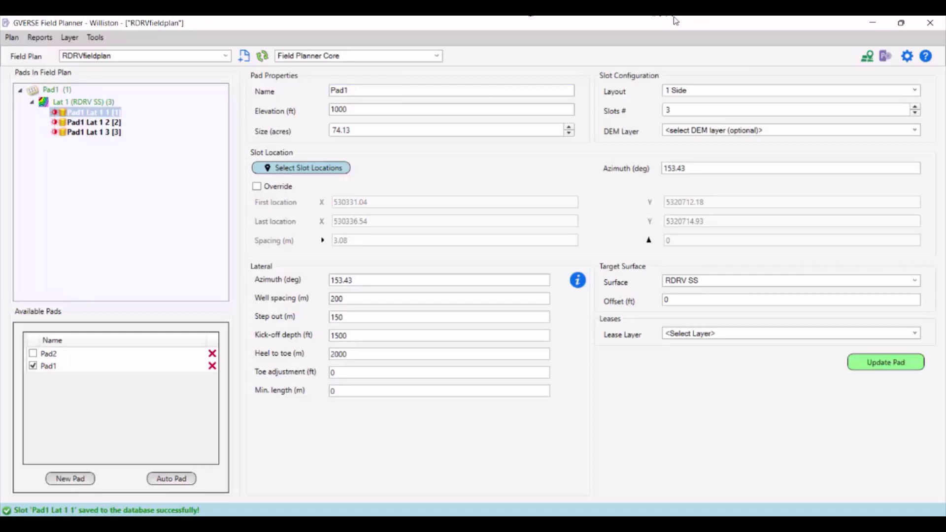
Step: Switch to GVERSE Planner for RDRVfieldplan and open well Pad1 Lat 1 1 from Lat 1 of Pad1
{"action": "left_click", "coordinate": [885, 57]}
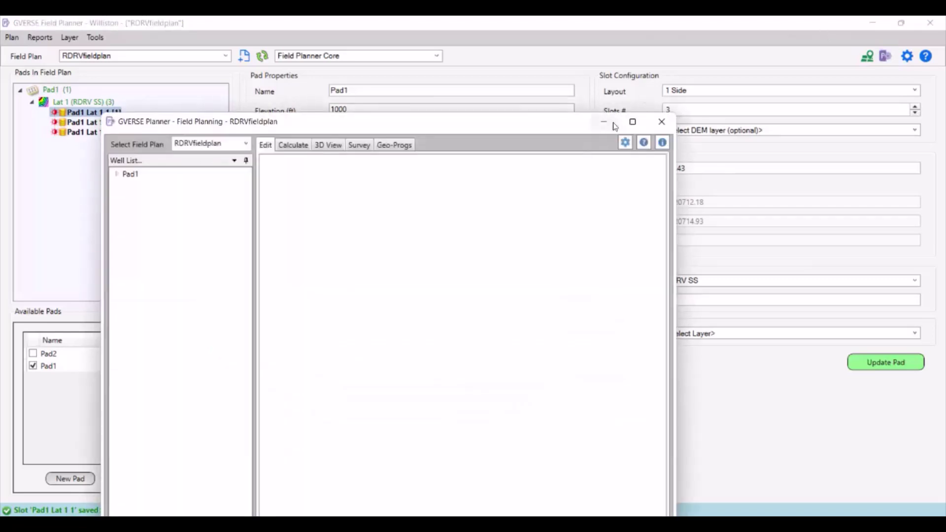
{"action": "left_click", "coordinate": [629, 121]}
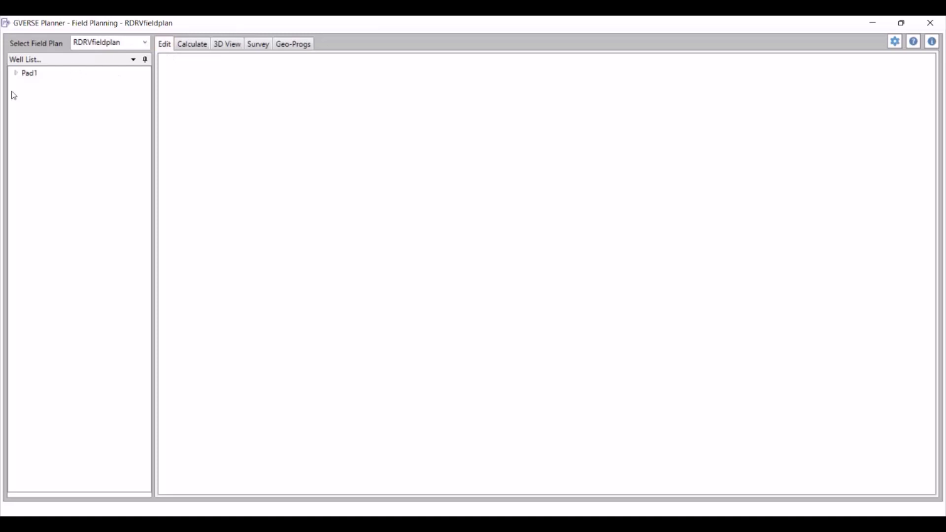
{"action": "left_click", "coordinate": [16, 73]}
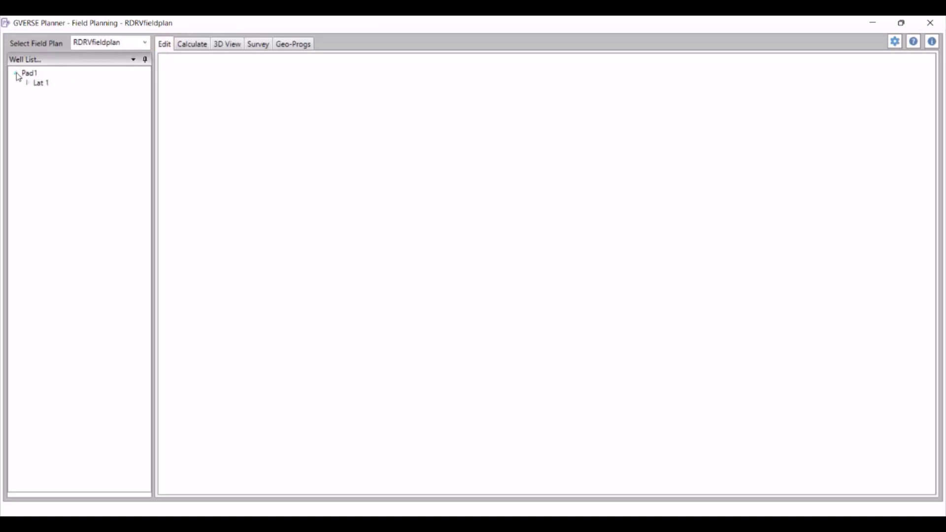
{"action": "left_click", "coordinate": [28, 84]}
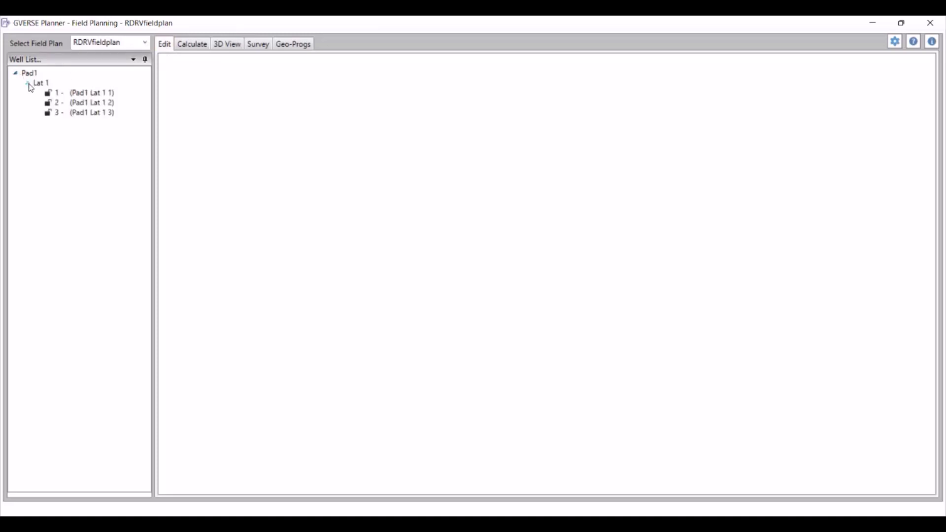
{"action": "left_click", "coordinate": [84, 96]}
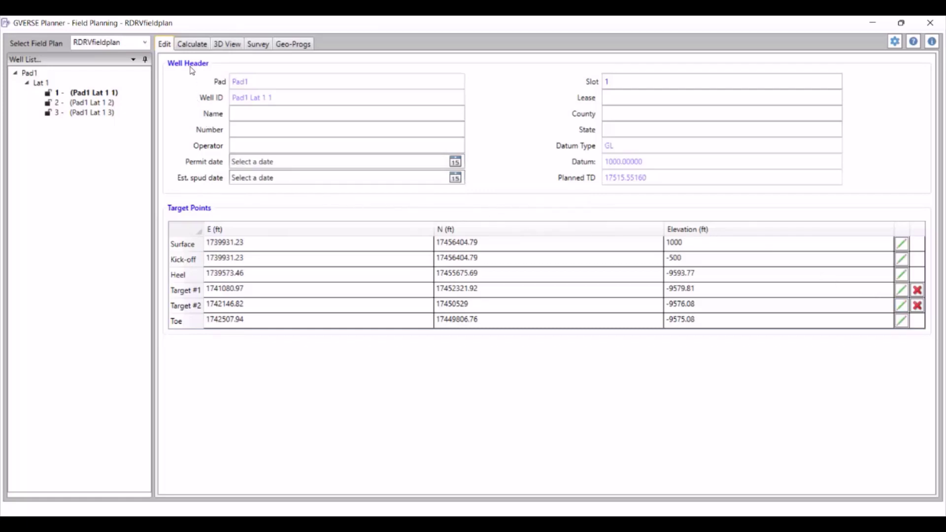
Step: Move Target #2 in the calculated vertical section to an offset of about 5,200 ft and an elevation of about -8,300 ft
{"action": "left_click", "coordinate": [193, 46]}
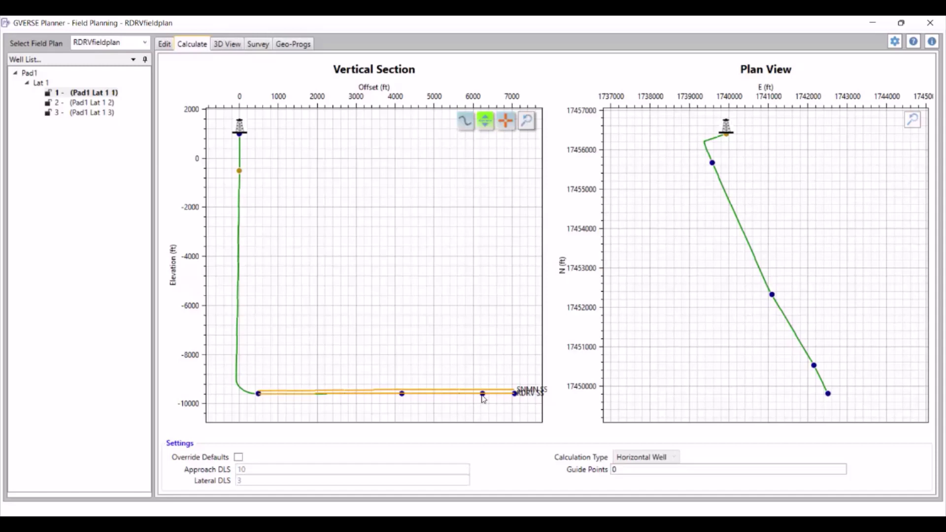
{"action": "left_click_drag", "start_coordinate": [482, 395], "coordinate": [446, 365]}
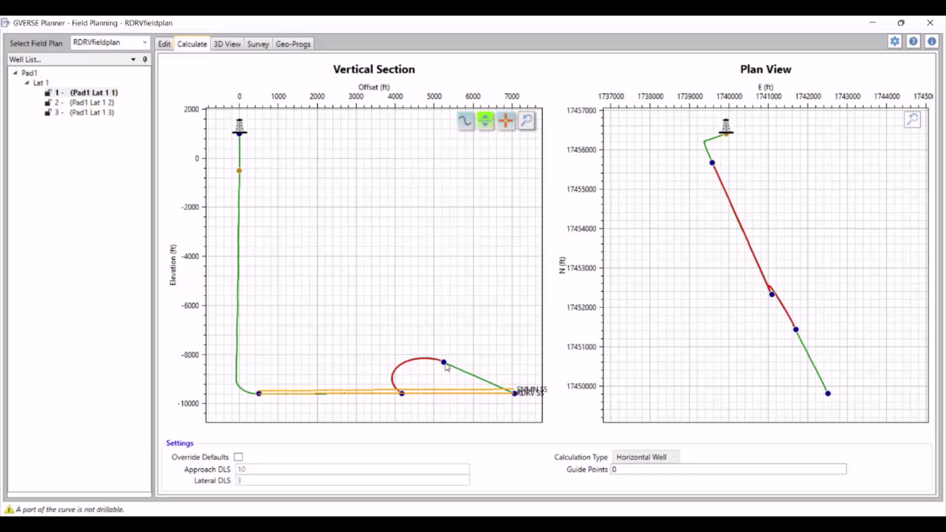
Step: Move the raised target to about 5,500 ft offset and -8,550 ft elevation, and try overriding the default DLS settings
{"action": "mouse_move", "coordinate": [447, 367]}
{"action": "left_mouse_down"}
{"action": "mouse_move", "coordinate": [464, 382]}
{"action": "mouse_move", "coordinate": [456, 372]}
{"action": "left_mouse_up"}
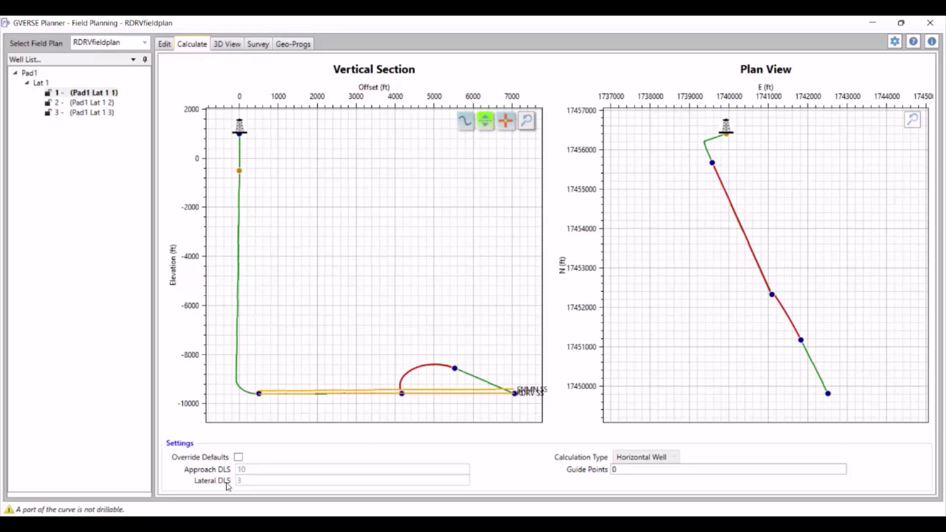
{"action": "left_click", "coordinate": [239, 458]}
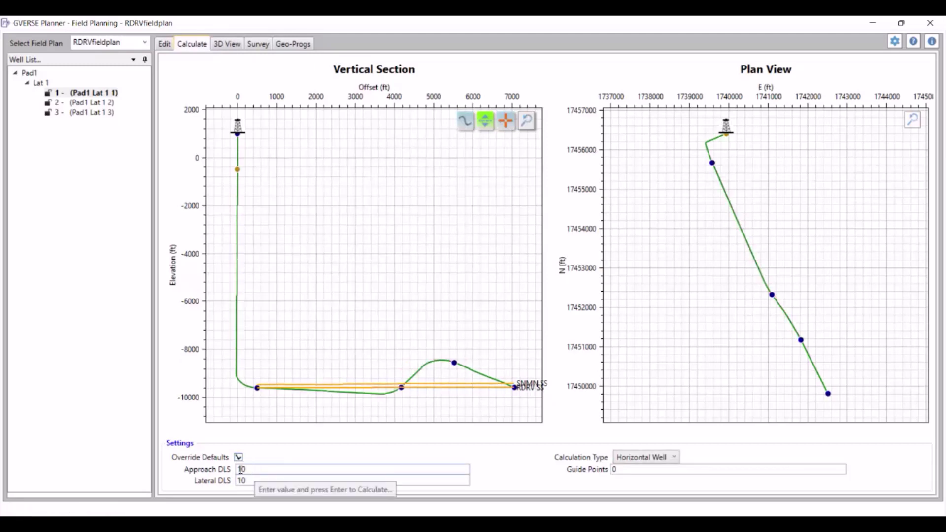
{"action": "left_click", "coordinate": [239, 458]}
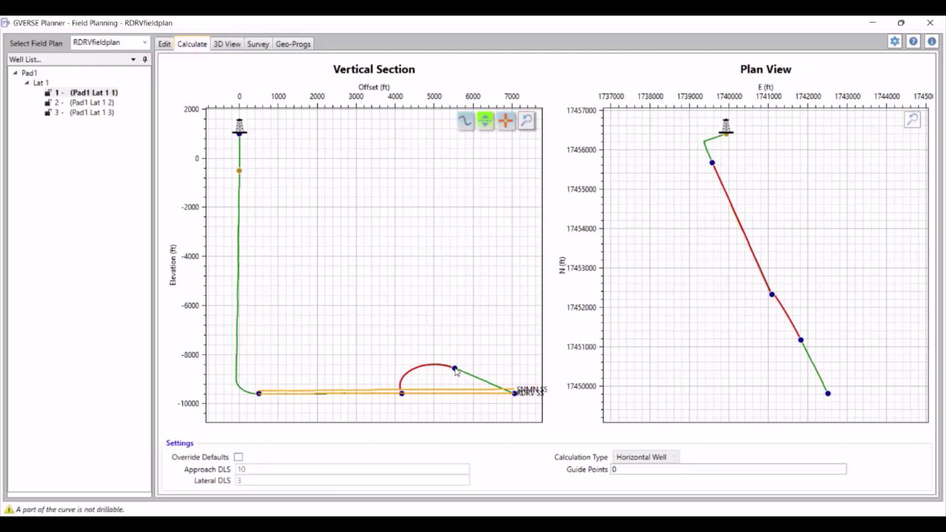
Step: Lower the raised target to about 6,150 ft offset and -9,550 ft elevation, and adjust the preceding target to about 4,150 ft offset
{"action": "left_click_drag", "start_coordinate": [456, 372], "coordinate": [480, 396]}
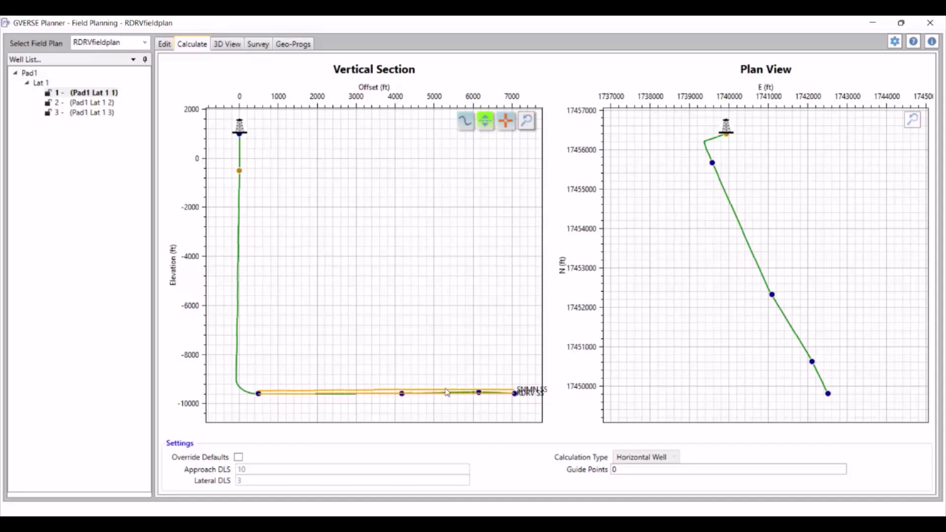
{"action": "left_click_drag", "start_coordinate": [405, 397], "coordinate": [403, 397]}
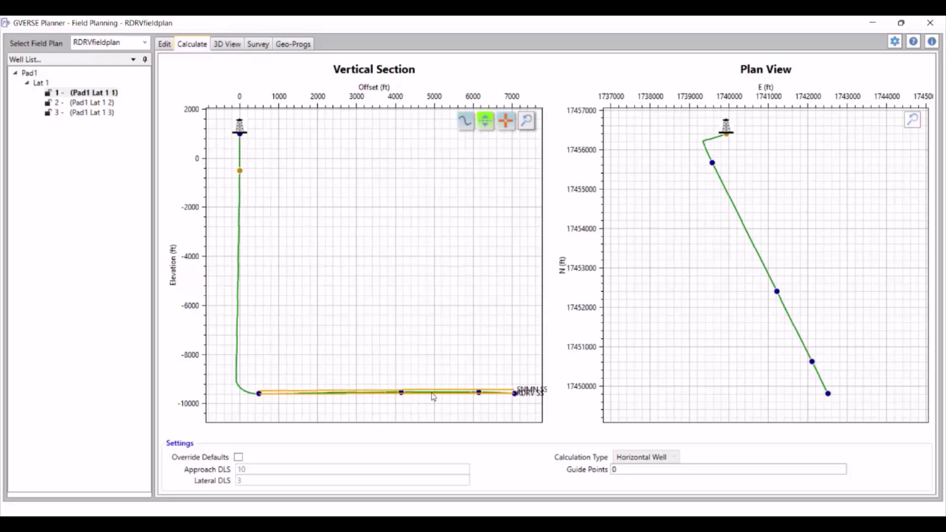
{"action": "scroll", "coordinate": [436, 395], "scroll_direction": "up", "scroll_amount": 1}
{"action": "scroll", "coordinate": [435, 395], "scroll_direction": "up", "scroll_amount": 2}
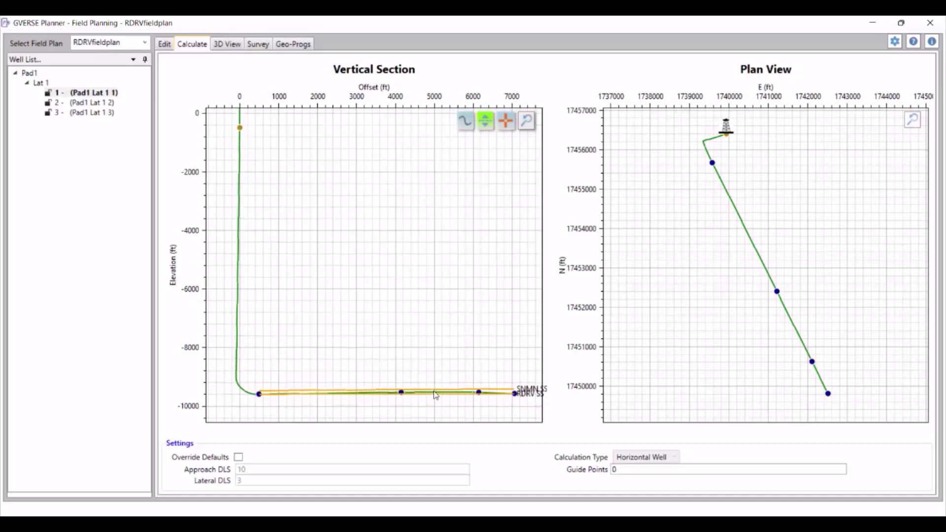
{"action": "scroll", "coordinate": [435, 395], "scroll_direction": "down", "scroll_amount": 1}
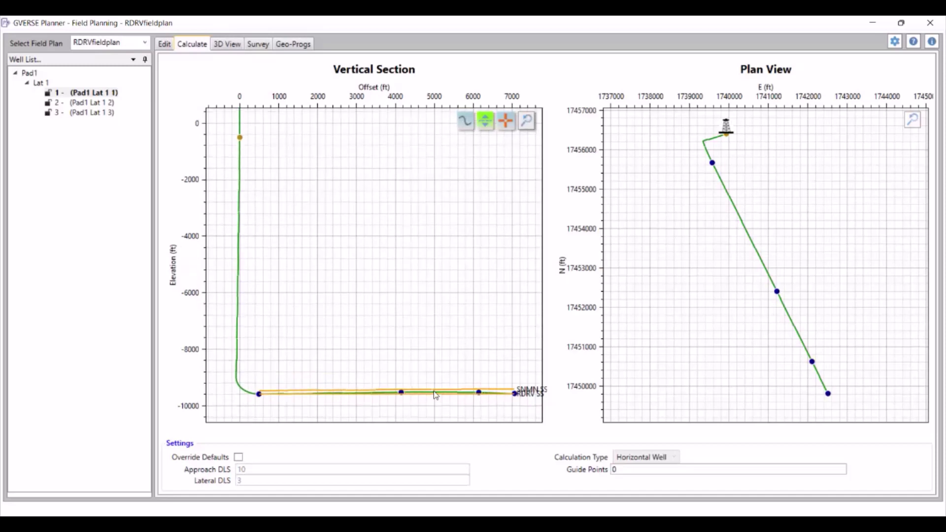
{"action": "scroll", "coordinate": [435, 395], "scroll_direction": "up", "scroll_amount": 1}
{"action": "scroll", "coordinate": [436, 395], "scroll_direction": "up", "scroll_amount": 1}
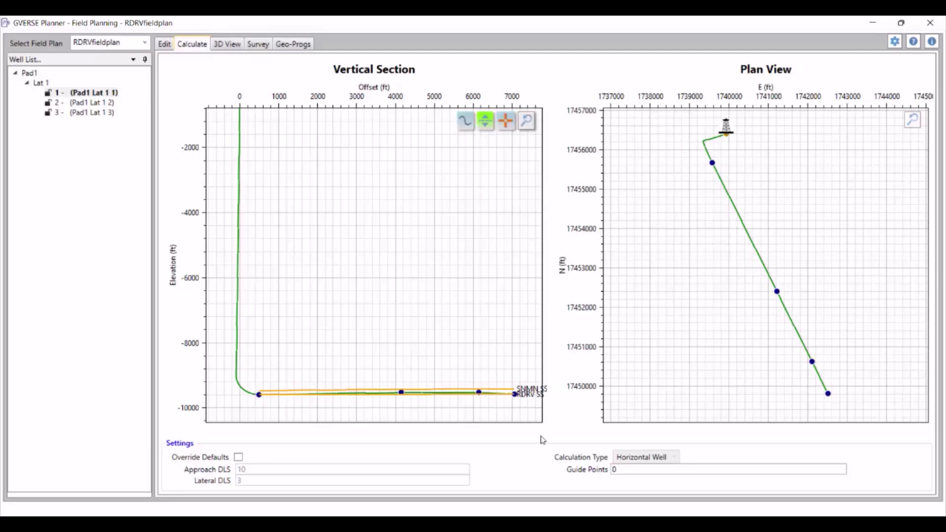
Step: Switch to GeoAtlas, examine Pad1's laterals and the RDRV SS and SNMN SS layers on the basemap, and return to GVERSE Planner
{"action": "key", "text": "alt+Tab"}
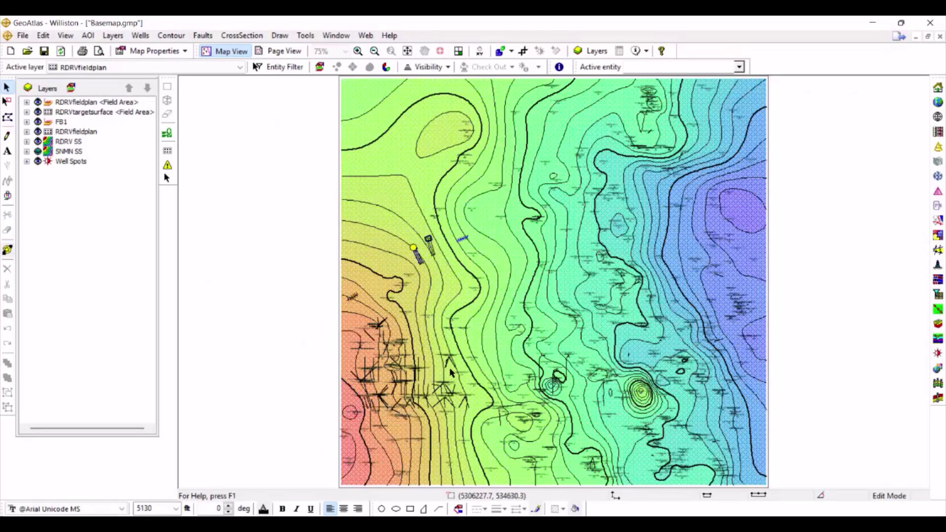
{"action": "left_click", "coordinate": [358, 52]}
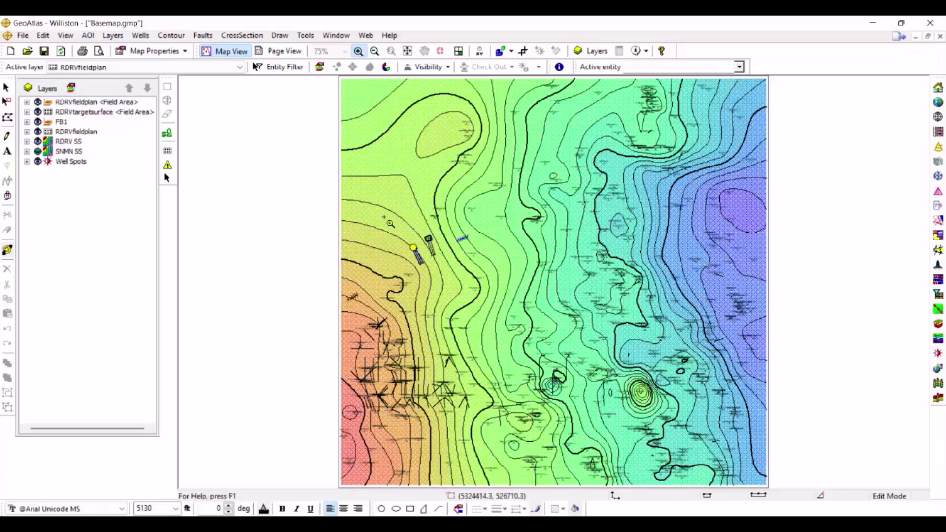
{"action": "left_click_drag", "start_coordinate": [388, 234], "coordinate": [442, 277]}
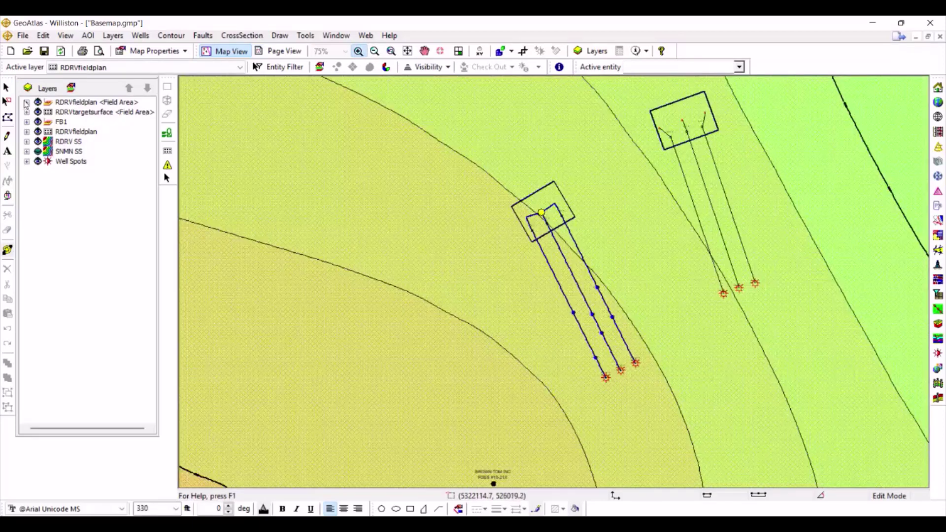
{"action": "left_click", "coordinate": [7, 89]}
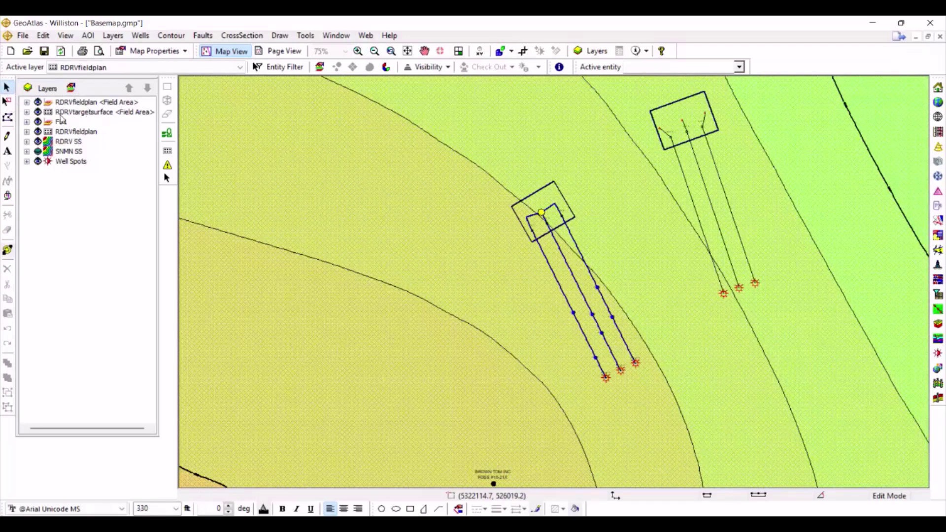
{"action": "left_click", "coordinate": [69, 152]}
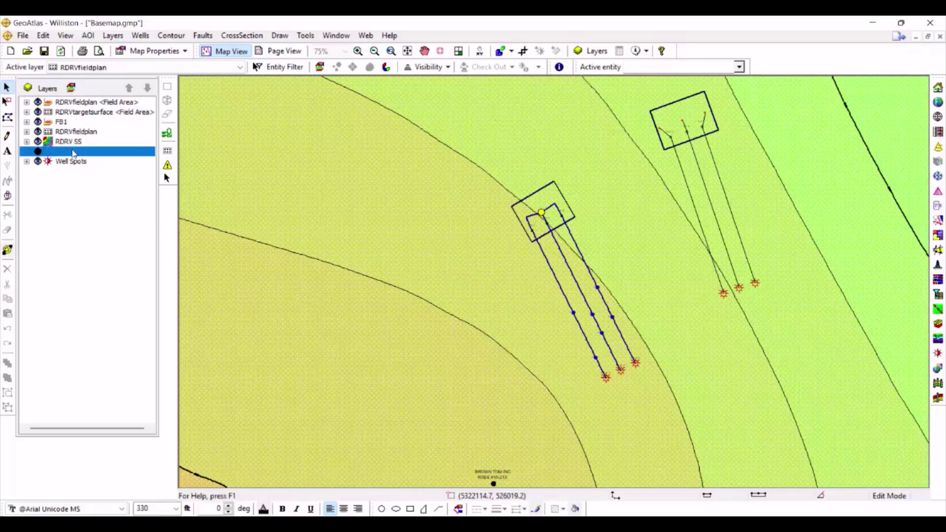
{"action": "left_click", "coordinate": [85, 143]}
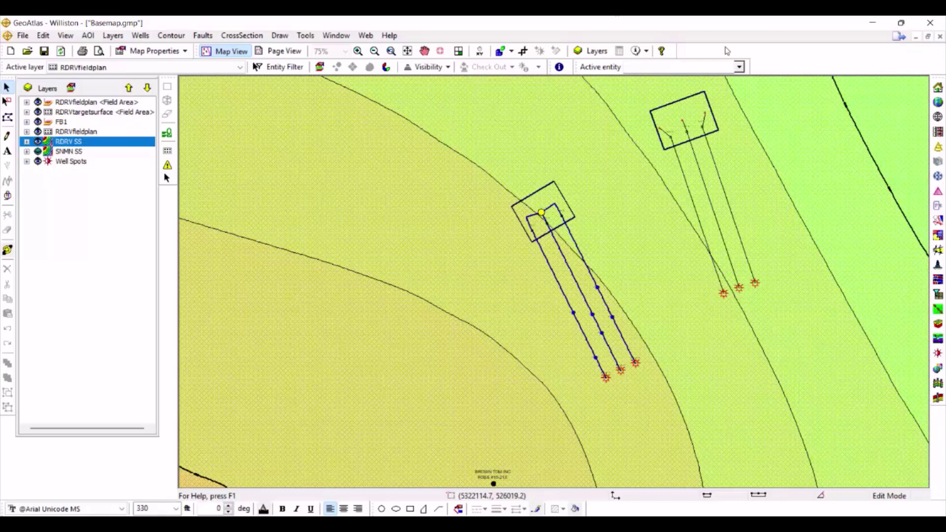
{"action": "left_click", "coordinate": [880, 22]}
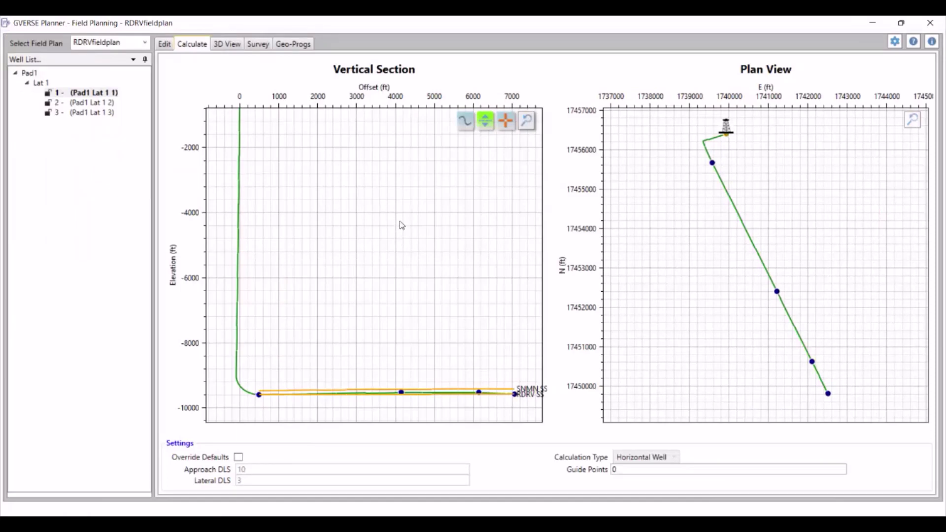
Step: Try adding a target on the lateral at about 2,200 ft offset in the vertical section, and delete it again
{"action": "scroll", "coordinate": [471, 351], "scroll_direction": "down", "scroll_amount": 4}
{"action": "scroll", "coordinate": [471, 351], "scroll_direction": "down", "scroll_amount": 3}
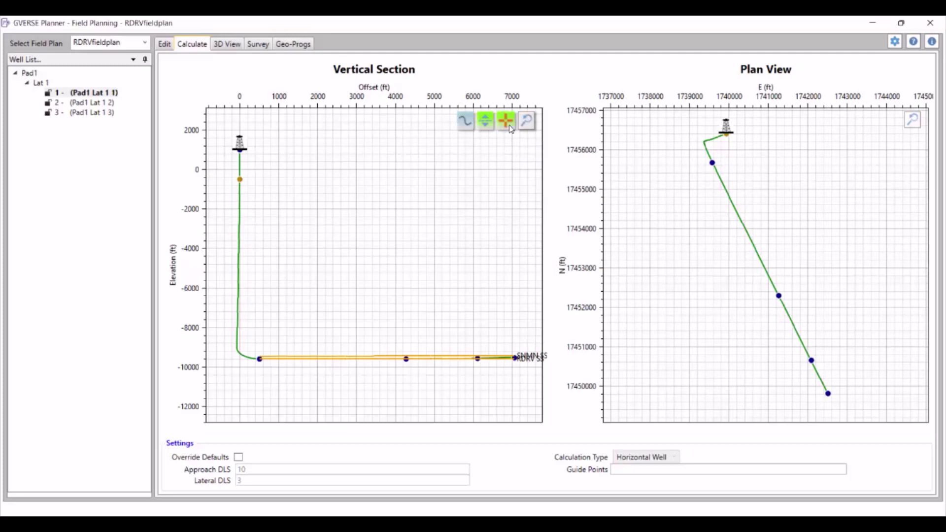
{"action": "left_click", "coordinate": [325, 358]}
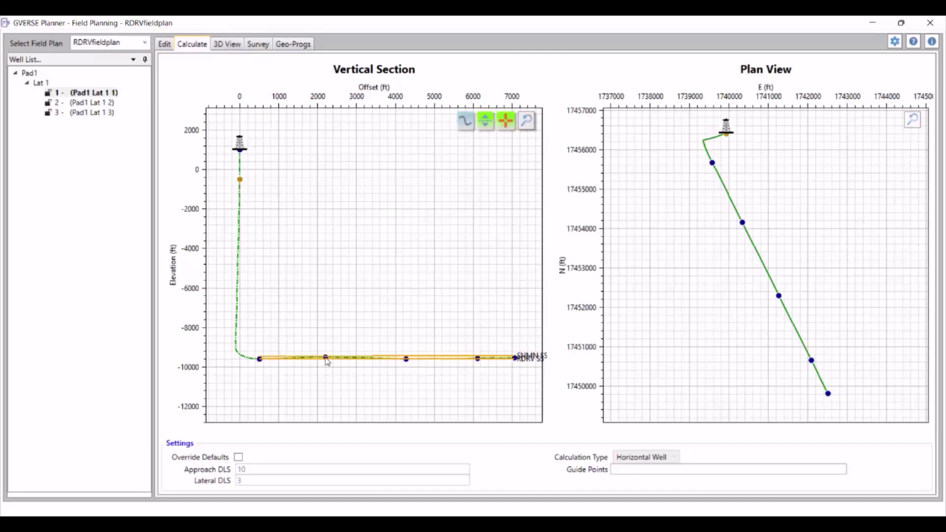
{"action": "left_click_drag", "start_coordinate": [327, 362], "coordinate": [328, 363]}
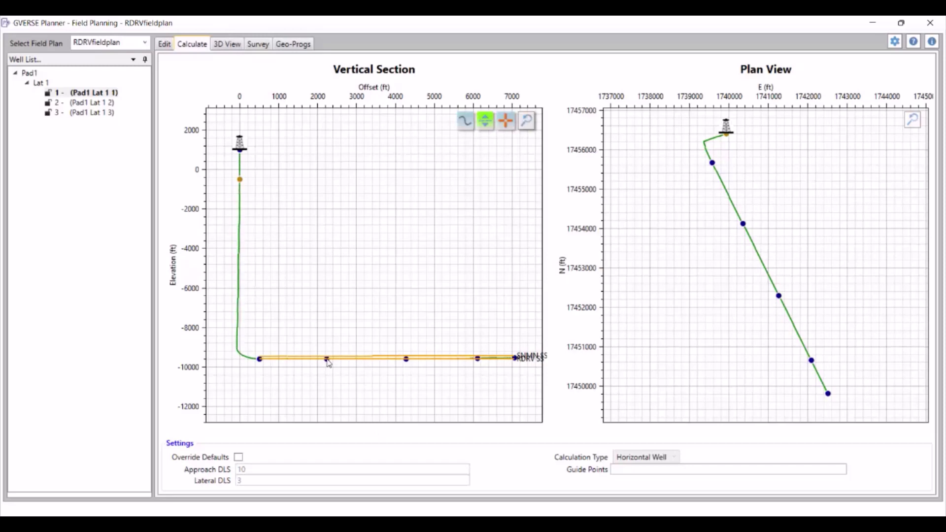
{"action": "right_click", "coordinate": [329, 363]}
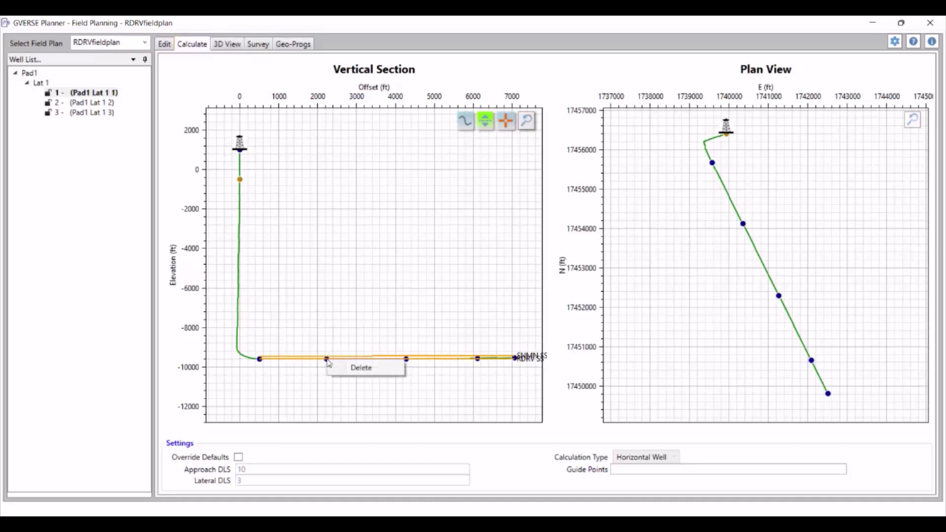
{"action": "left_click", "coordinate": [394, 375]}
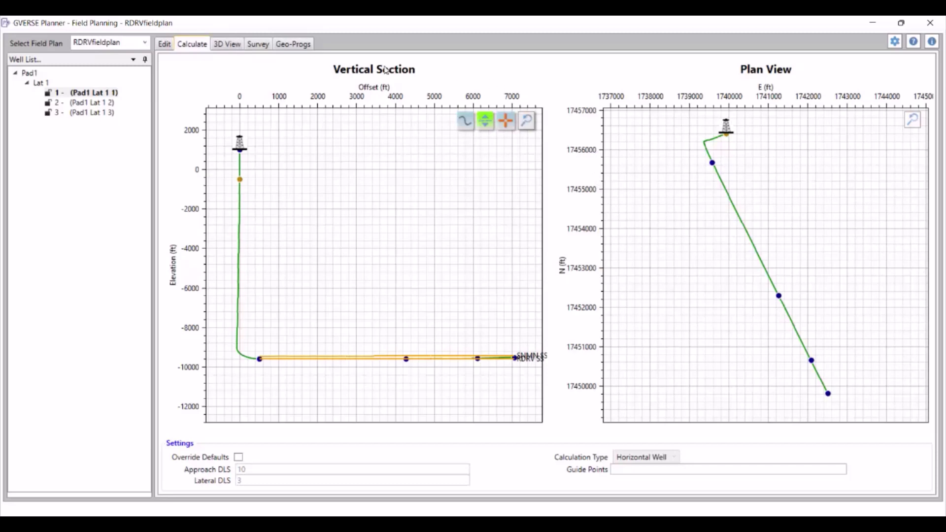
Step: Inspect the path of Pad1 Lat 1 1 in 3D from the east side and look through its survey listing
{"action": "left_click", "coordinate": [230, 45]}
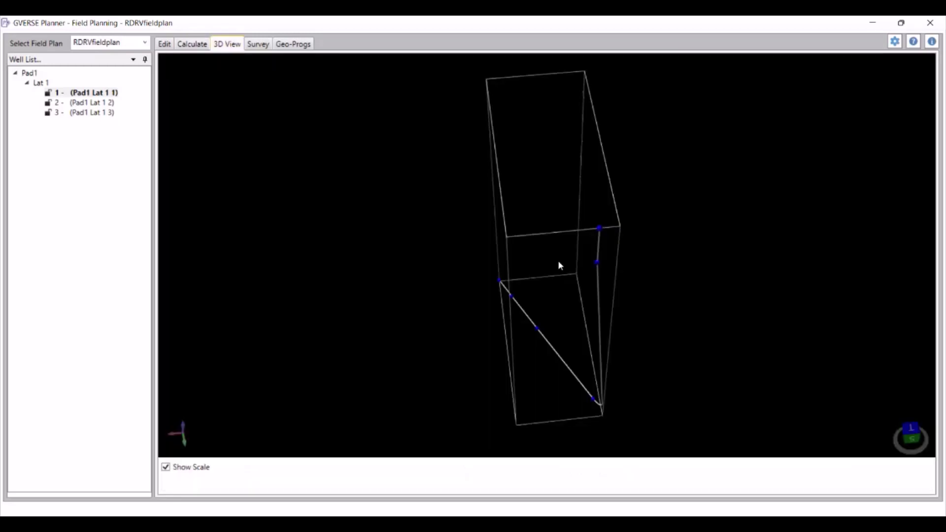
{"action": "right_click_drag", "start_coordinate": [558, 262], "coordinate": [558, 261]}
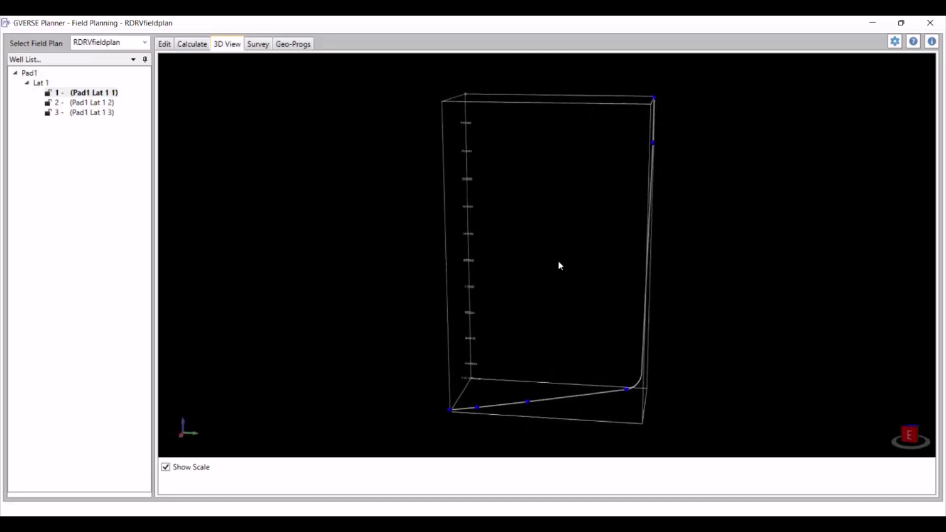
{"action": "left_click", "coordinate": [258, 44]}
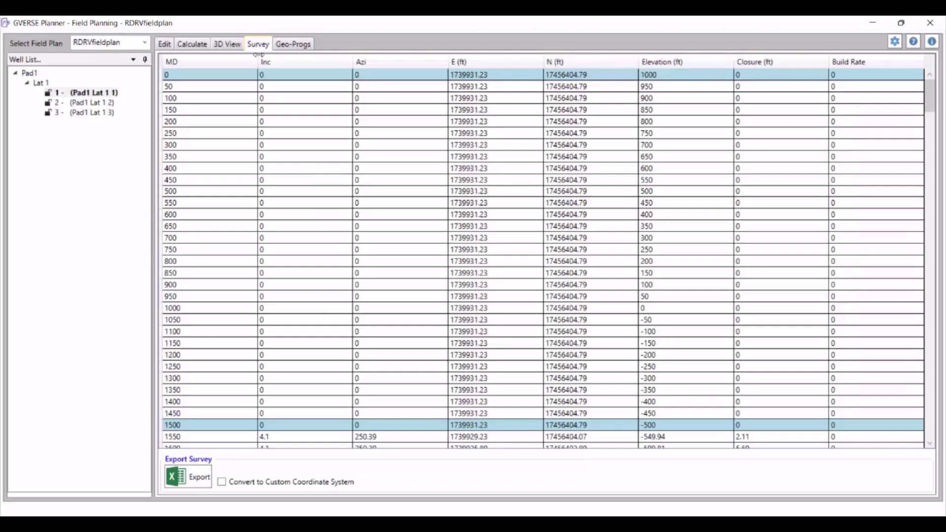
{"action": "scroll", "coordinate": [365, 275], "scroll_direction": "down", "scroll_amount": 20}
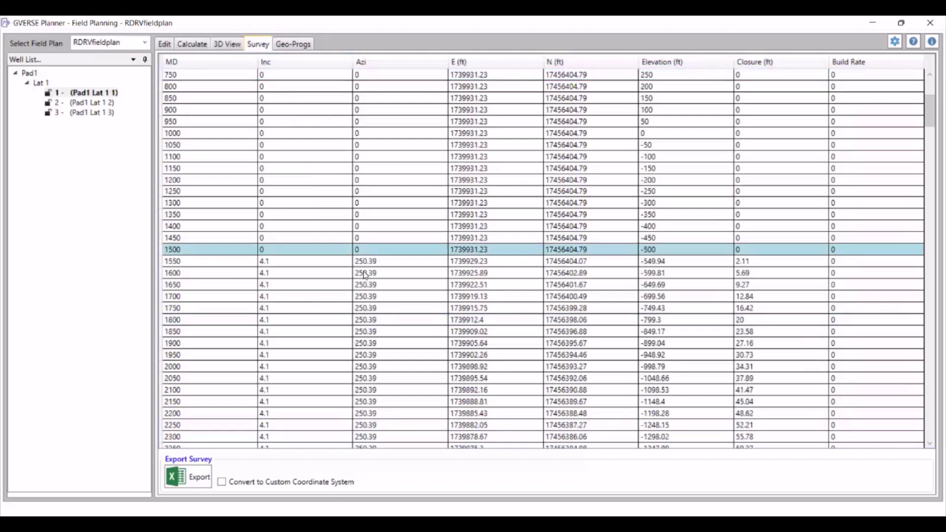
{"action": "scroll", "coordinate": [365, 274], "scroll_direction": "up", "scroll_amount": 20}
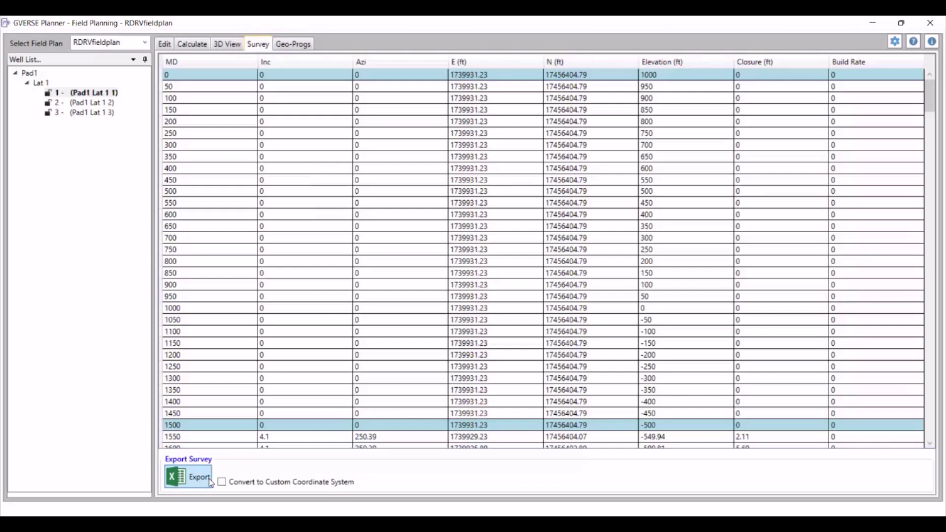
Step: Export the survey of Pad1 Lat 1 1 to the Documents folder as an Excel file named RDRVFP1
{"action": "left_click", "coordinate": [210, 481]}
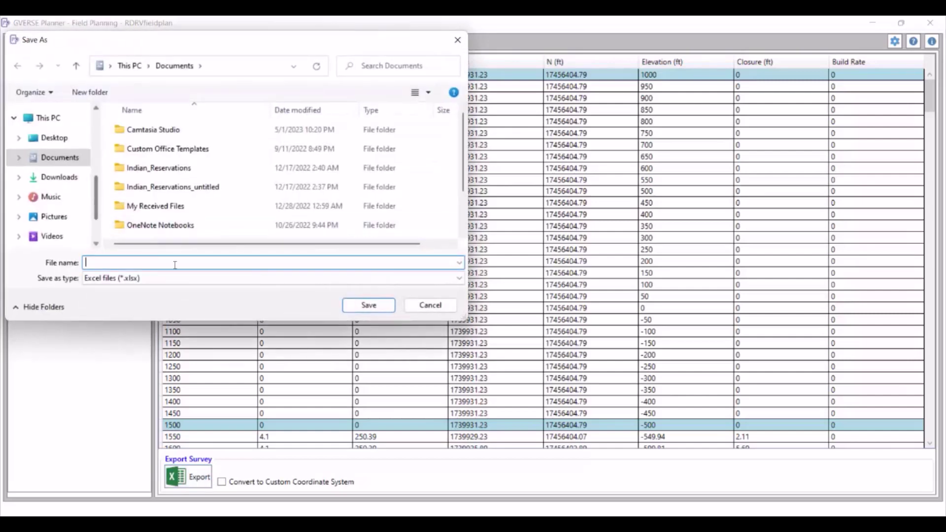
{"action": "scroll", "coordinate": [162, 227], "scroll_direction": "down", "scroll_amount": 1}
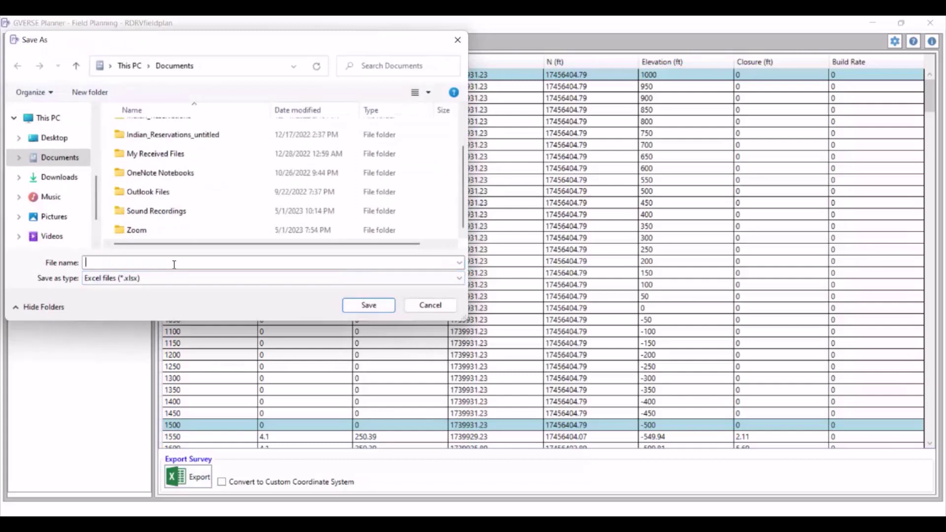
{"action": "key", "text": "Caps_Lock"}
{"action": "type", "text": "RDRVFP1"}
{"action": "key", "text": "Caps_Lock"}
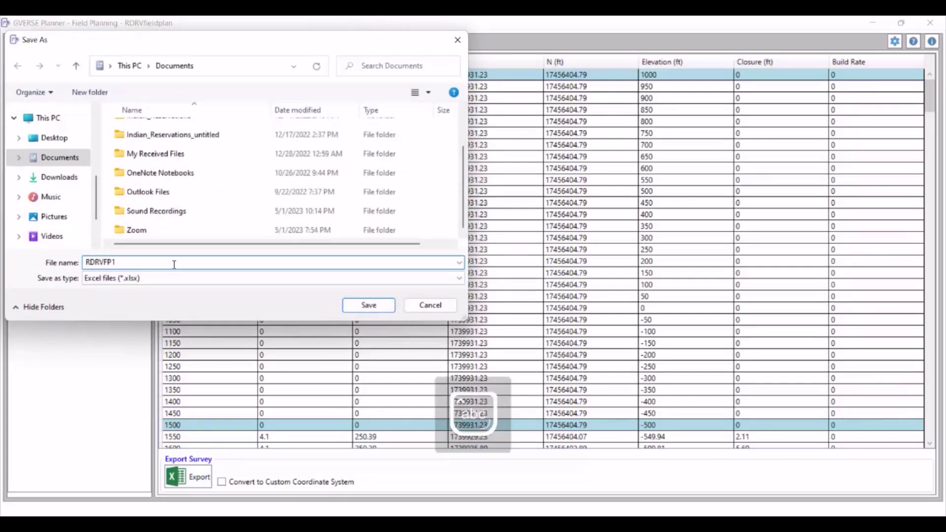
{"action": "left_click", "coordinate": [369, 306]}
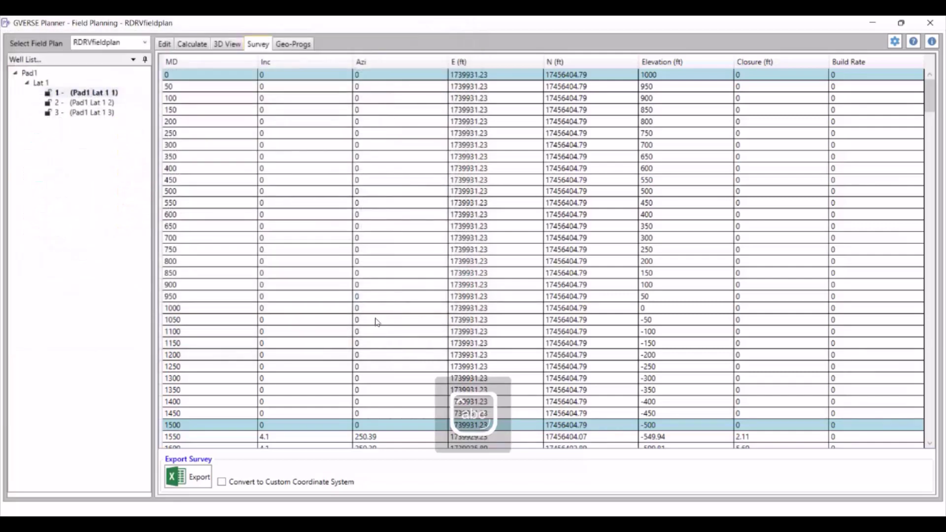
Step: Open the exported RDRVFP1.xlsx from the Documents folder in Excel and examine its target and survey points
{"action": "left_click", "coordinate": [371, 485]}
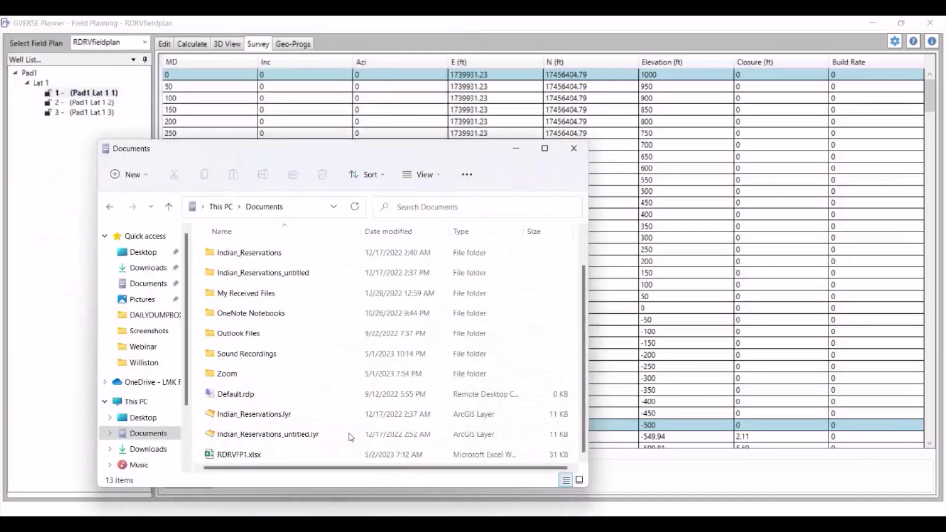
{"action": "double_click", "coordinate": [271, 456]}
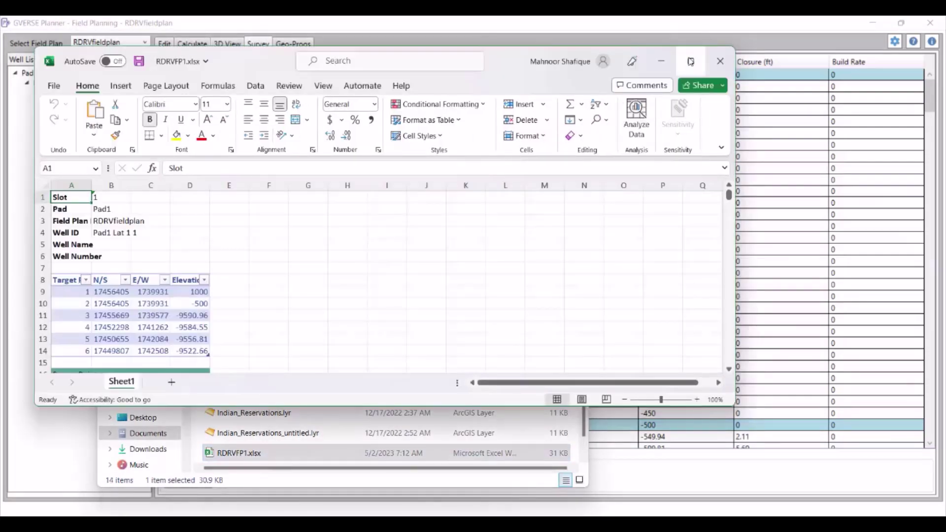
{"action": "left_click", "coordinate": [691, 61]}
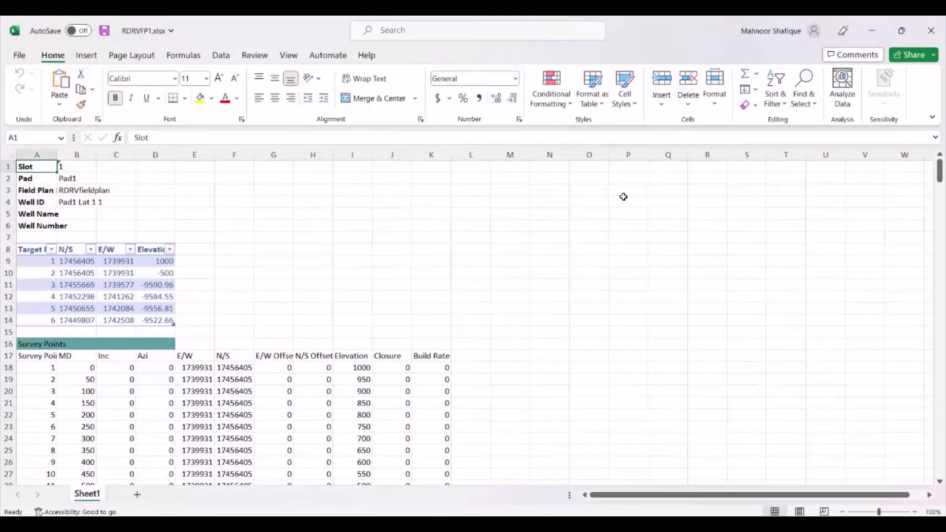
{"action": "left_click", "coordinate": [610, 332]}
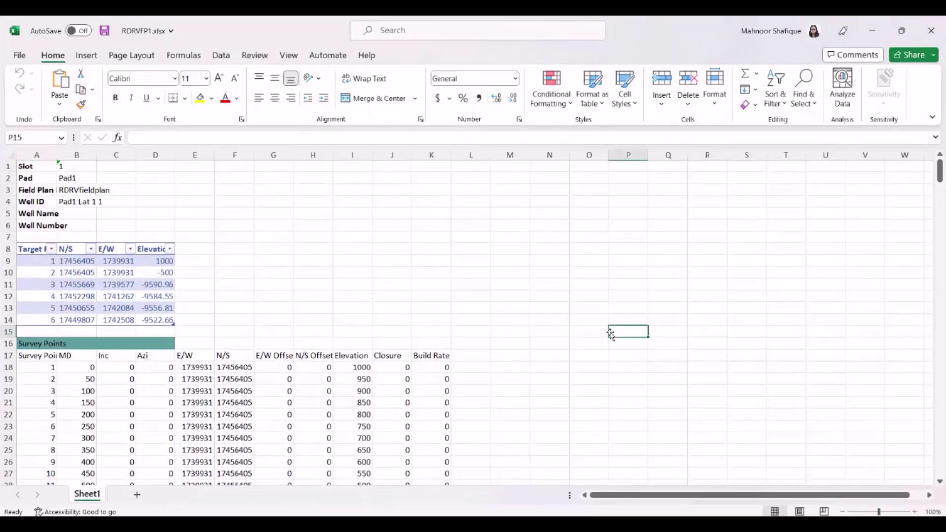
{"action": "scroll", "coordinate": [610, 332], "scroll_direction": "down", "scroll_amount": 3}
{"action": "scroll", "coordinate": [610, 333], "scroll_direction": "up", "scroll_amount": 3}
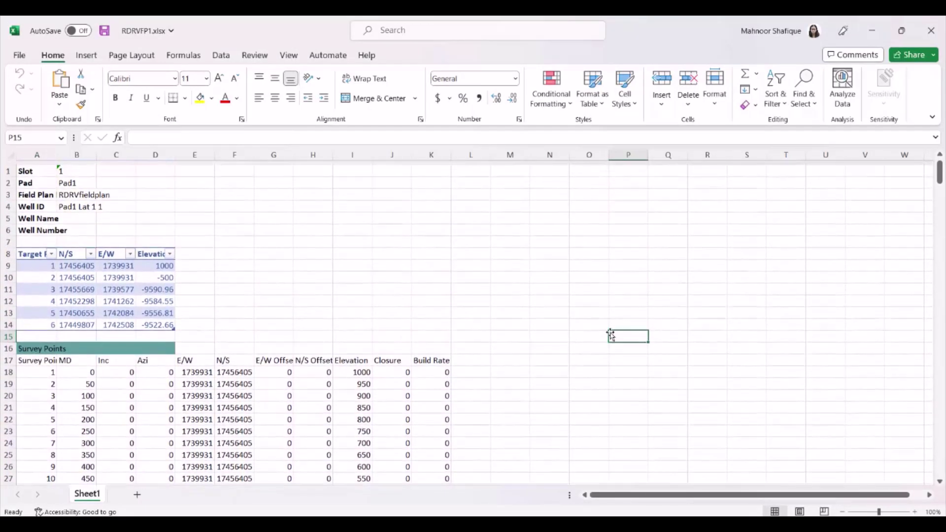
{"action": "scroll", "coordinate": [609, 334], "scroll_direction": "down", "scroll_amount": 6}
{"action": "scroll", "coordinate": [610, 334], "scroll_direction": "down", "scroll_amount": 9}
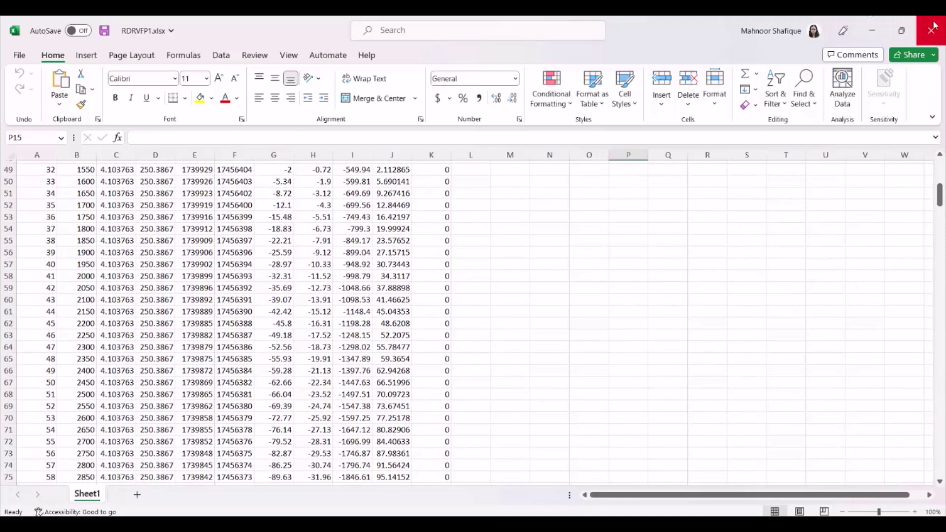
Step: Put the Excel survey and the Documents folder aside and open the geo-prognosis of Pad1 Lat 1 1 in GVERSE Planner
{"action": "left_click", "coordinate": [870, 29]}
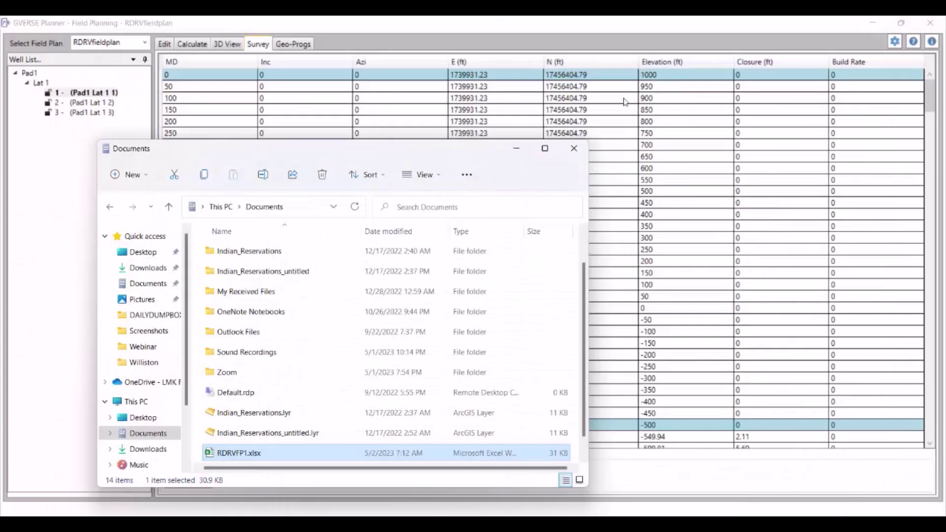
{"action": "left_click", "coordinate": [517, 149]}
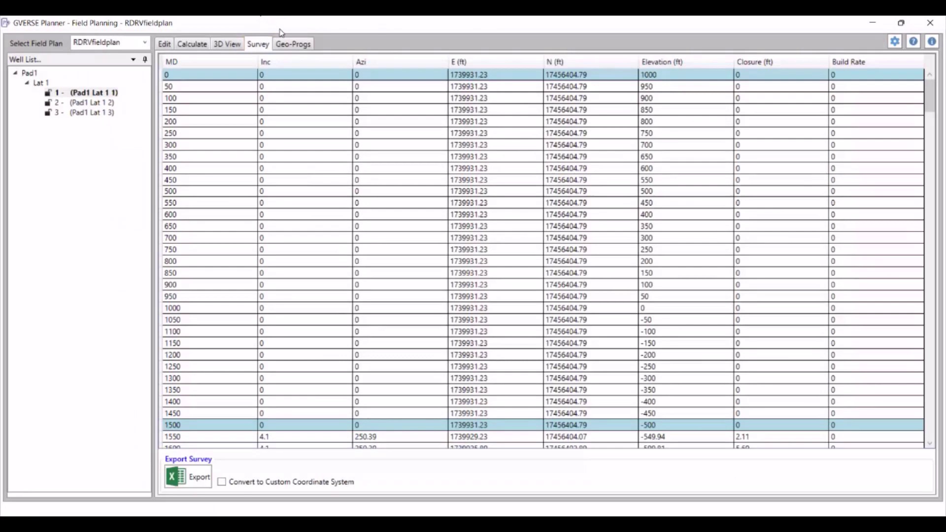
{"action": "left_click", "coordinate": [292, 42]}
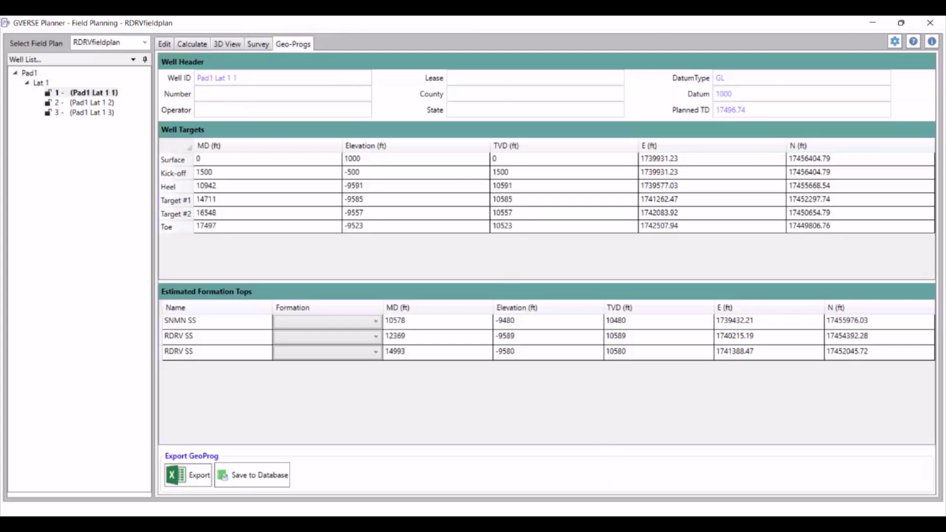
Step: Look at the Pad1 settings in GVERSE Field Planner and the basemap in GeoAtlas, and return to the geo-prognosis in GVERSE Planner
{"action": "mouse_move", "coordinate": [600, 523]}
{"action": "left_click", "coordinate": [600, 473]}
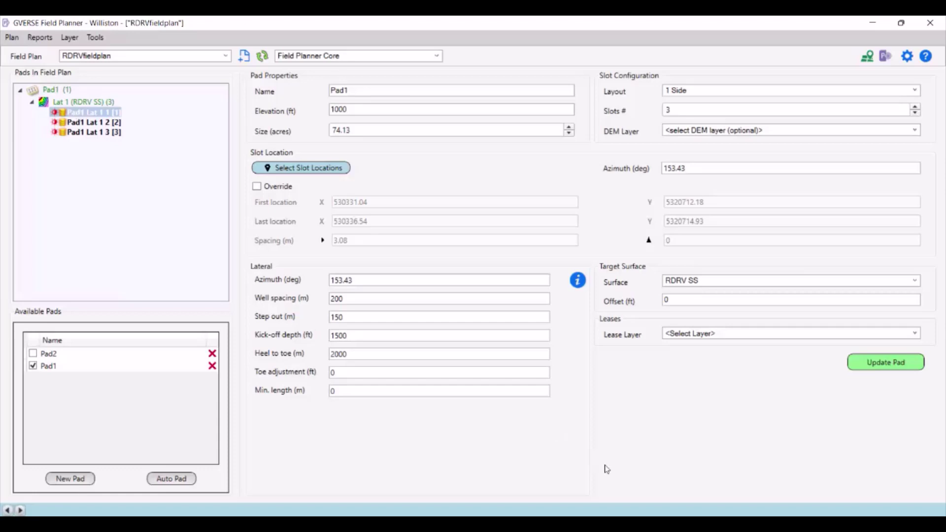
{"action": "mouse_move", "coordinate": [627, 524]}
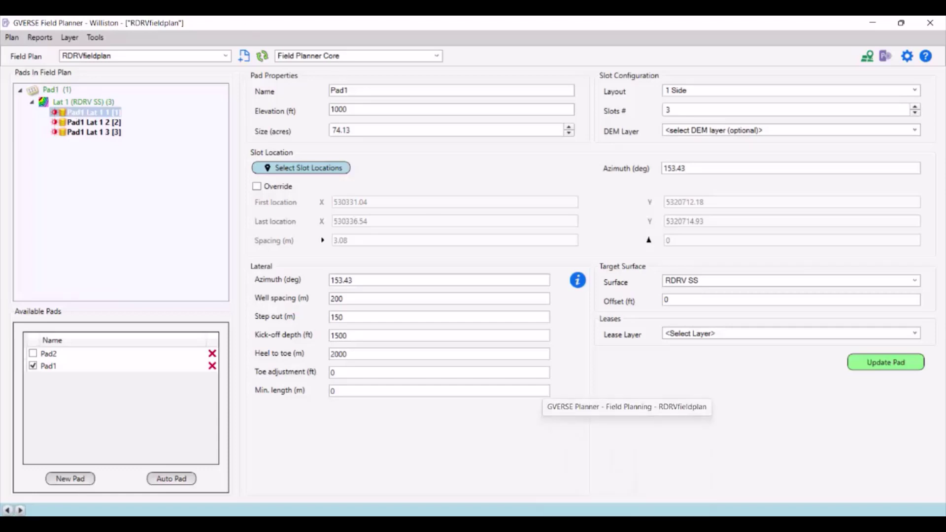
{"action": "left_click", "coordinate": [627, 473]}
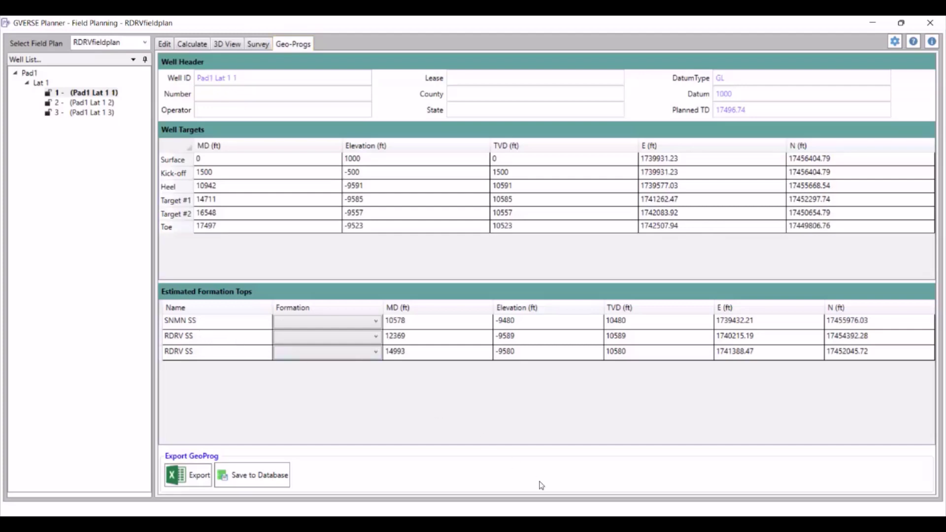
{"action": "left_click", "coordinate": [580, 468]}
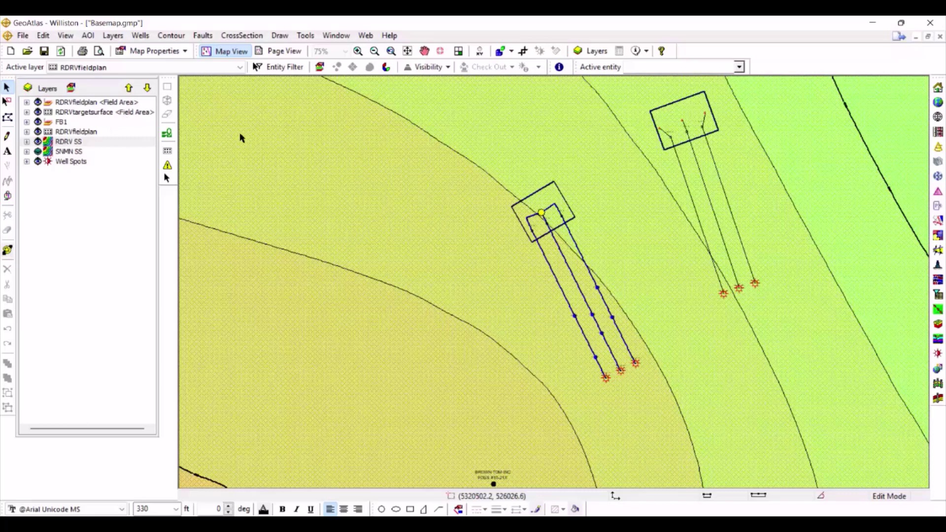
{"action": "mouse_move", "coordinate": [627, 525]}
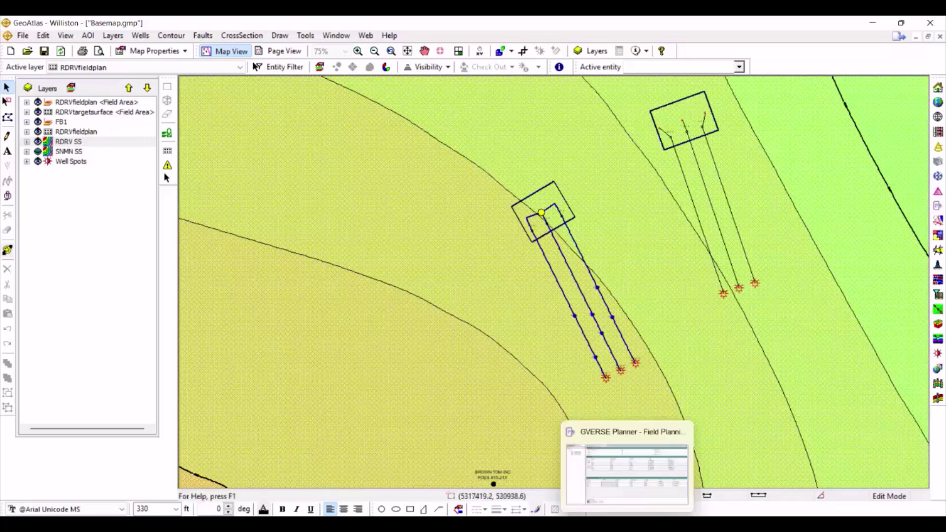
{"action": "left_click", "coordinate": [636, 507]}
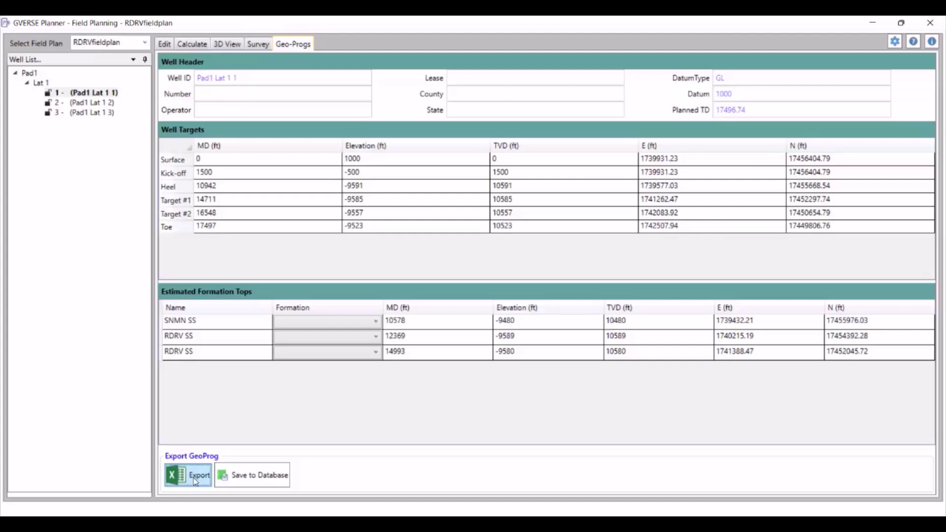
Step: Review the trajectory of Pad1 Lat 1 2, assign formation SNMN to its SNMN SS top and save its geo-prognosis to the database
{"action": "left_click", "coordinate": [98, 103]}
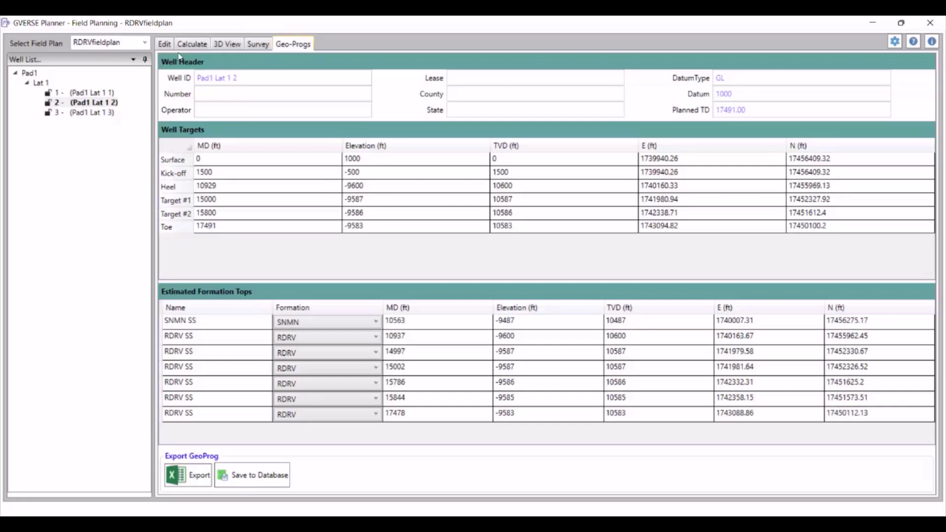
{"action": "left_click", "coordinate": [194, 46]}
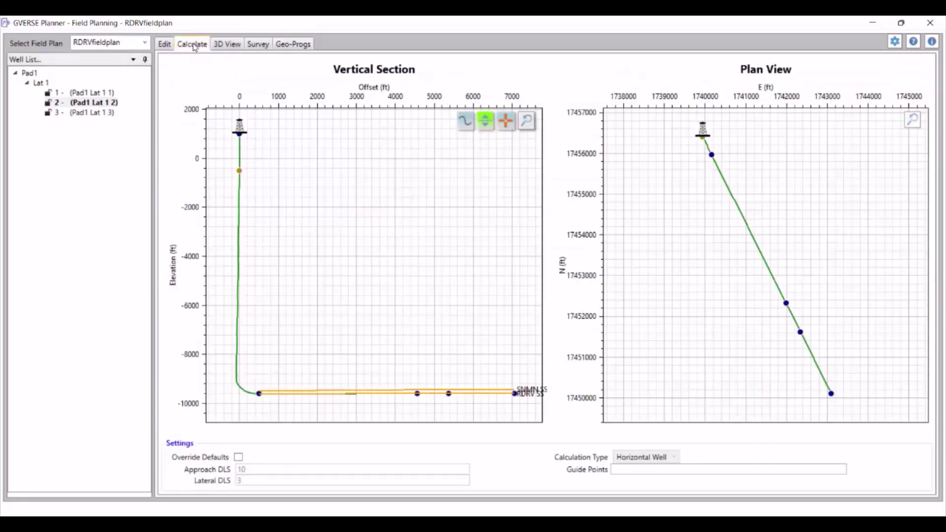
{"action": "left_click", "coordinate": [304, 44]}
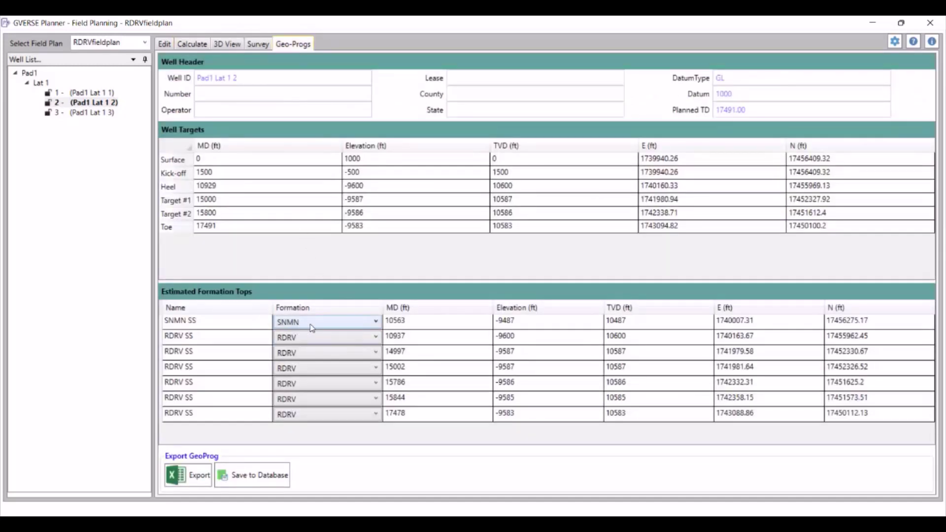
{"action": "left_click", "coordinate": [374, 325]}
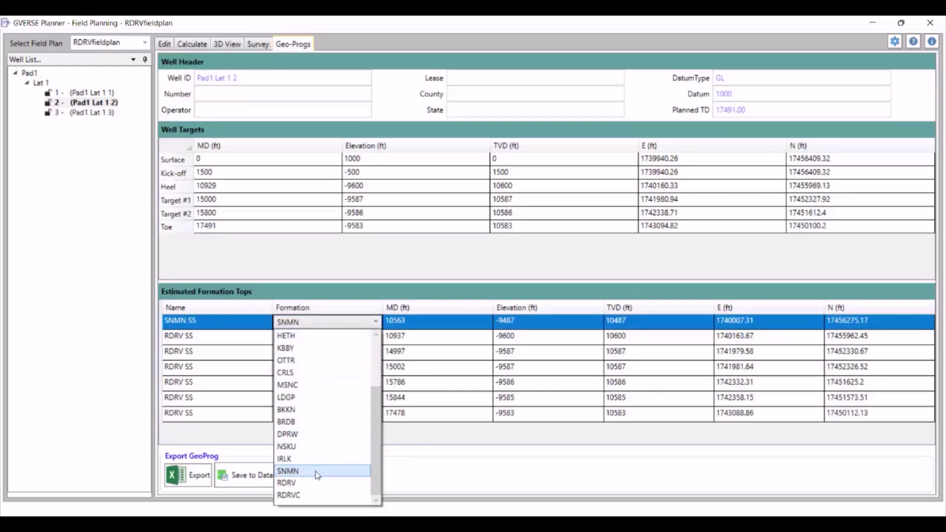
{"action": "left_click", "coordinate": [317, 473]}
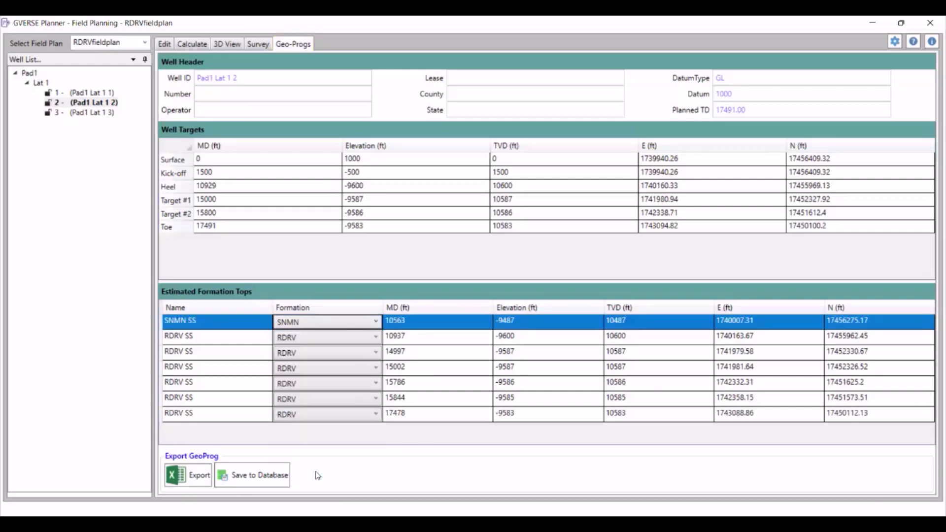
{"action": "left_click", "coordinate": [267, 486]}
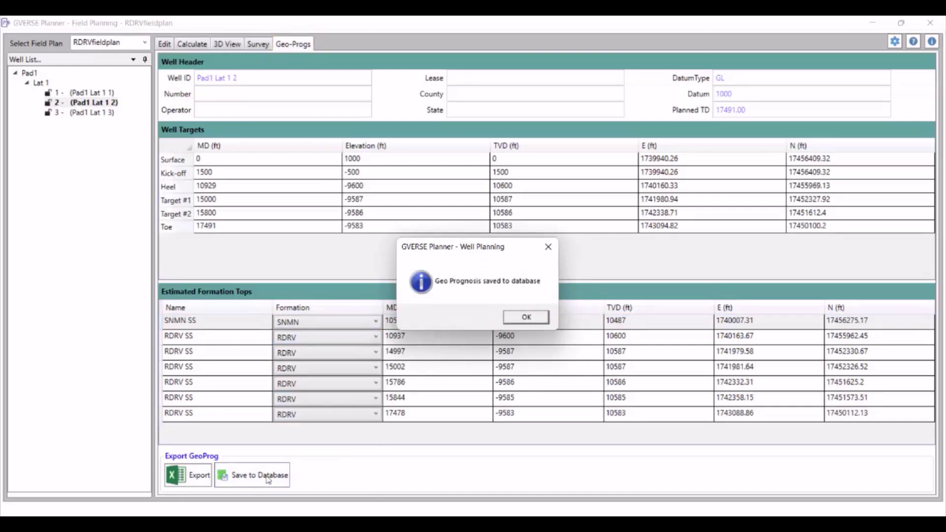
{"action": "left_click", "coordinate": [537, 321]}
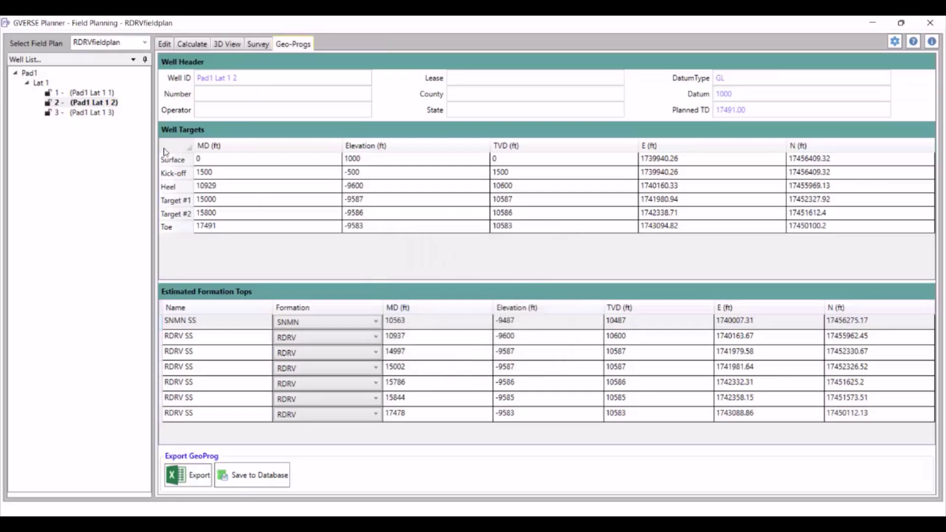
Step: Review the trajectory of Pad1 Lat 1 3 and save its geo-prognosis to the database
{"action": "left_click", "coordinate": [97, 115]}
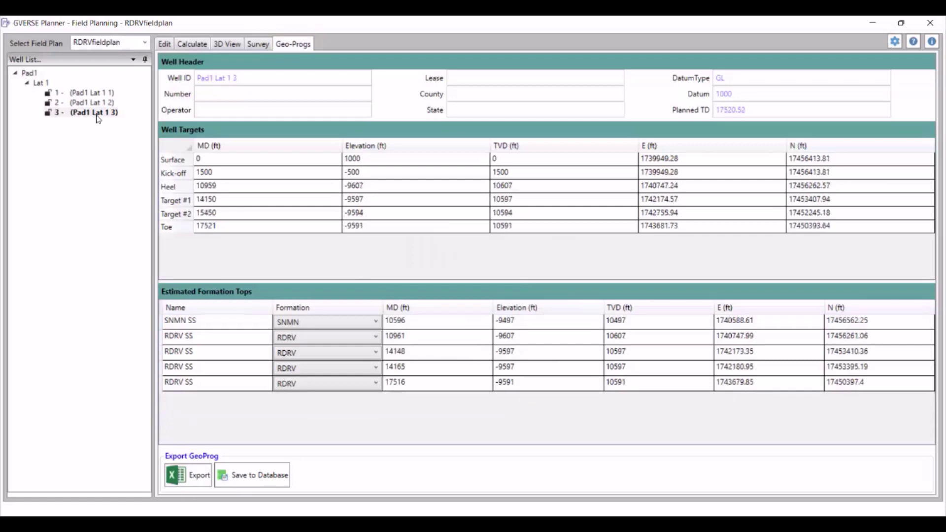
{"action": "left_click", "coordinate": [192, 45]}
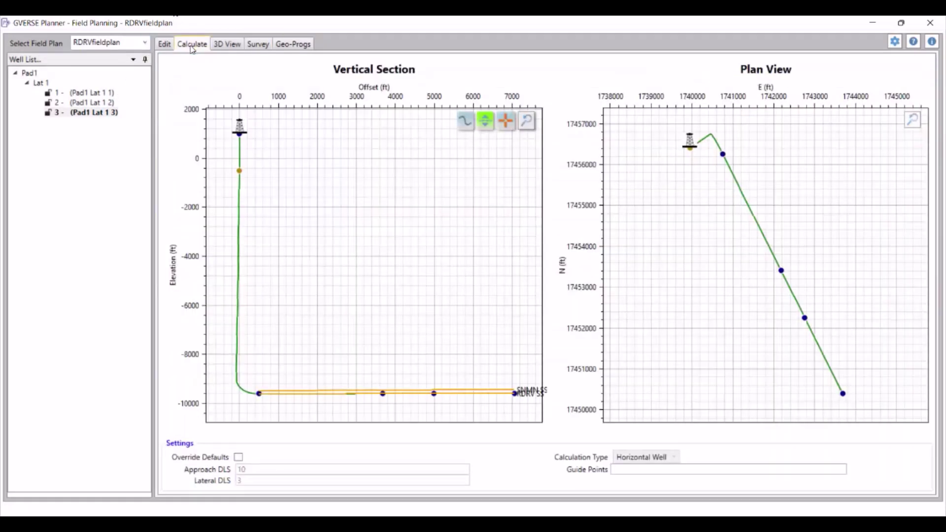
{"action": "left_click", "coordinate": [293, 44]}
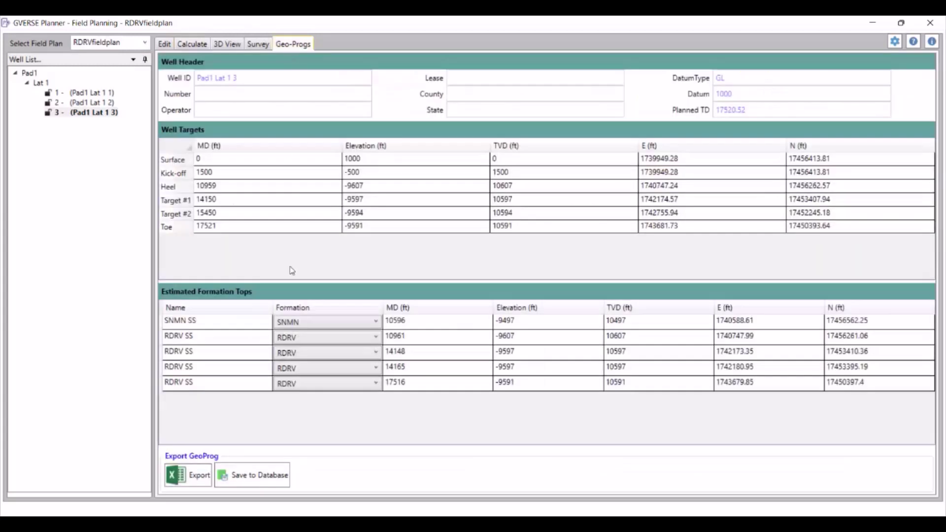
{"action": "left_click", "coordinate": [269, 476]}
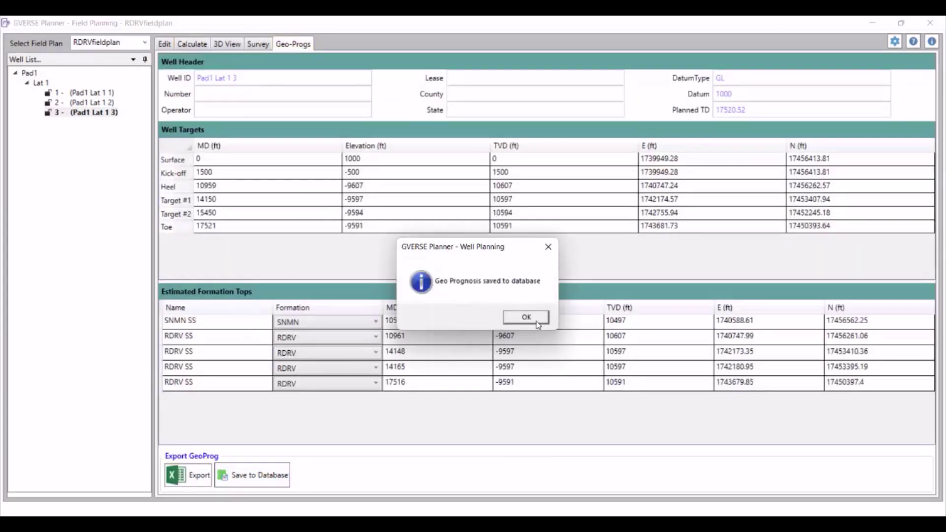
{"action": "left_click", "coordinate": [536, 321]}
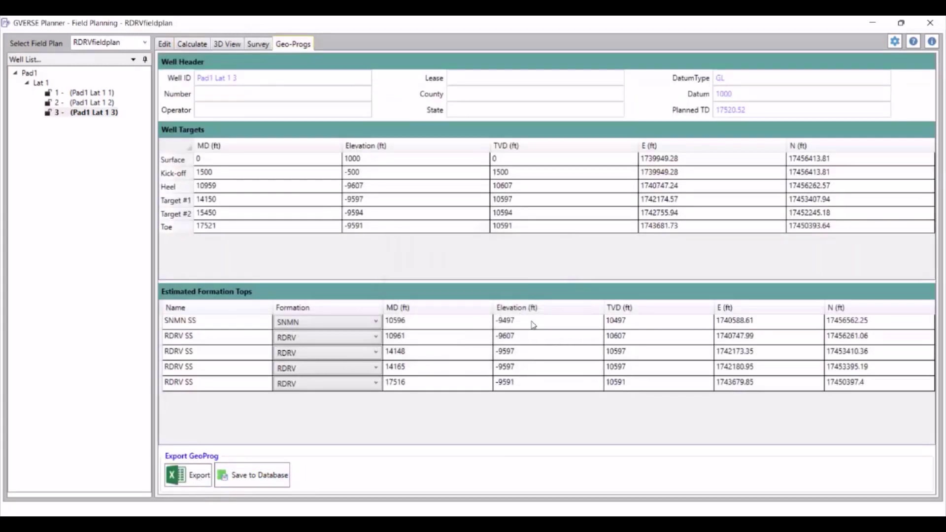
Step: Export the geo-prognosis of Pad1 Lat 1 3 to the Documents folder as an Excel file named GeoprogRep and open the report in Excel
{"action": "left_click", "coordinate": [199, 475]}
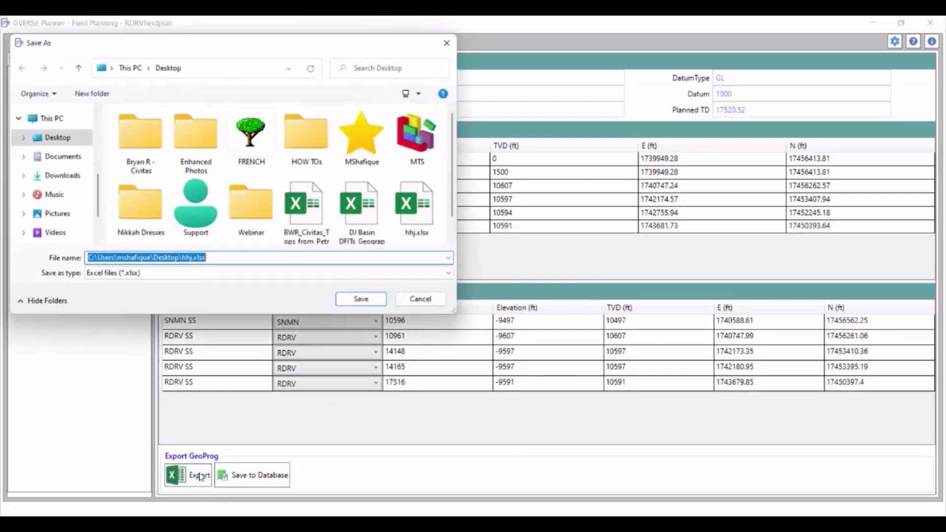
{"action": "left_click", "coordinate": [69, 165]}
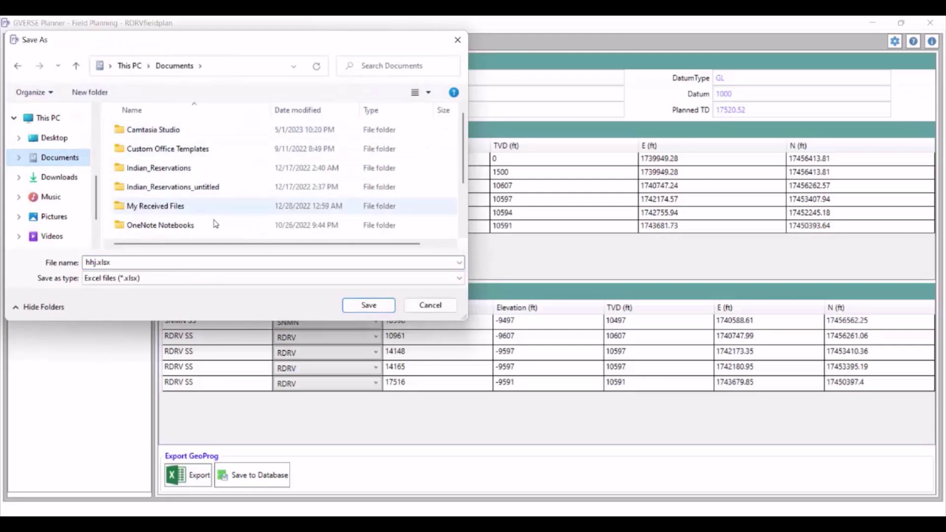
{"action": "left_click", "coordinate": [340, 261]}
{"action": "type", "text": "Geopr"}
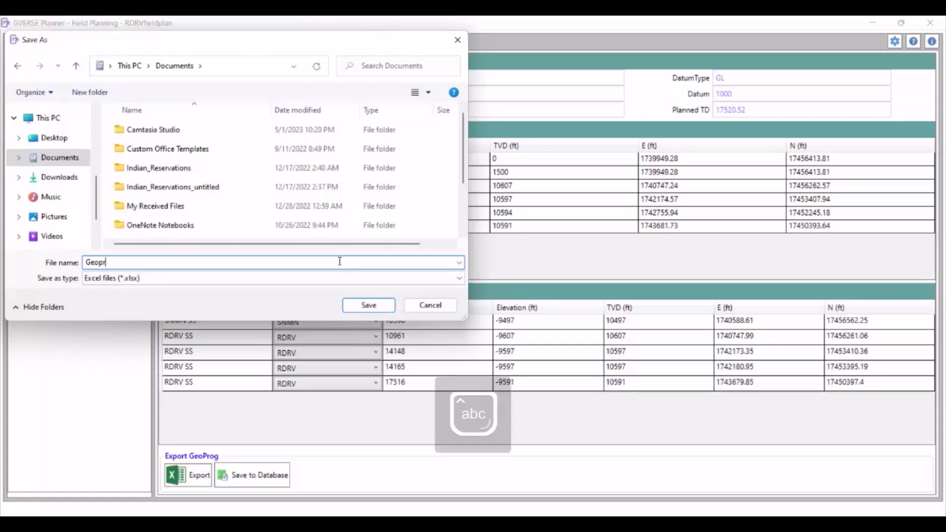
{"action": "type", "text": "og"}
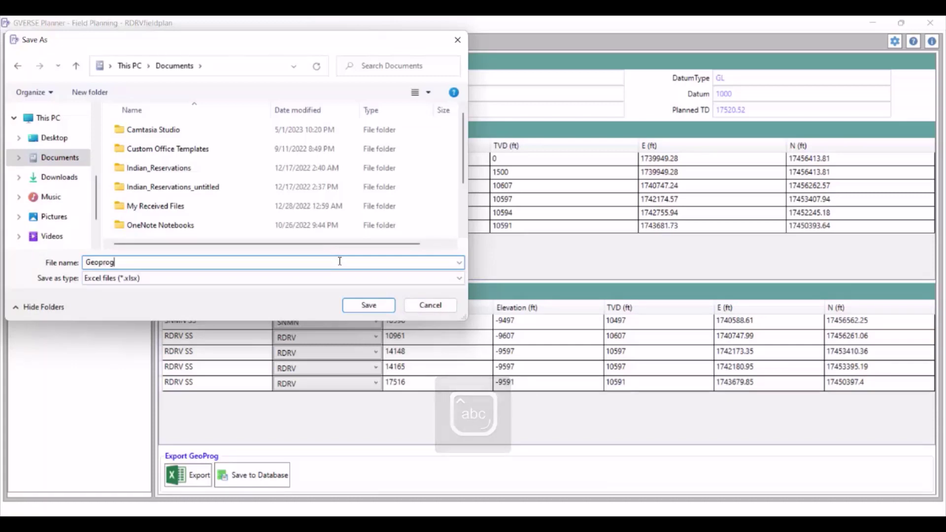
{"action": "type", "text": "Rep"}
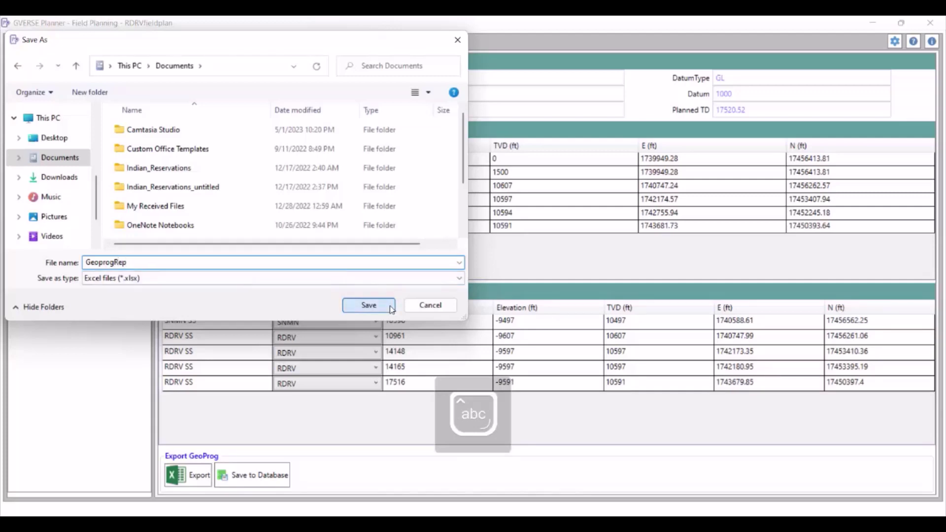
{"action": "left_click", "coordinate": [376, 306]}
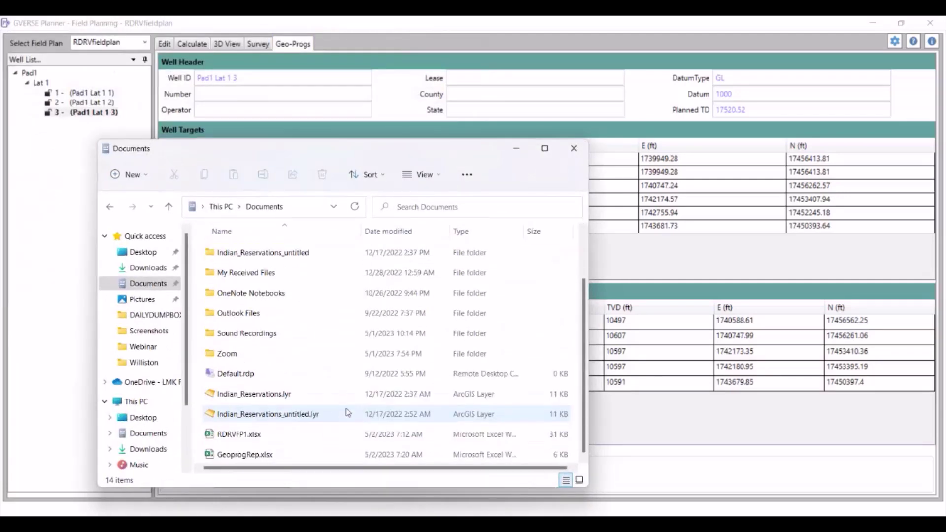
{"action": "left_click", "coordinate": [275, 453]}
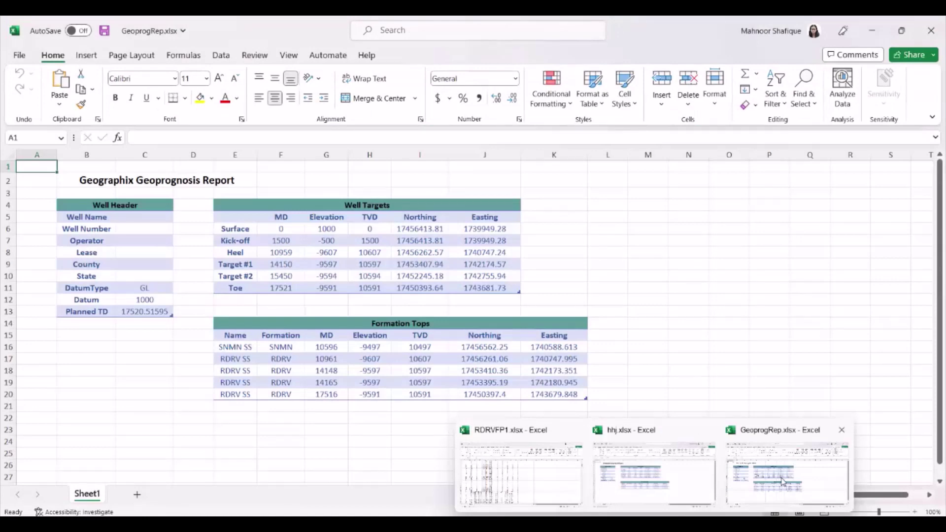
{"action": "left_click", "coordinate": [783, 481]}
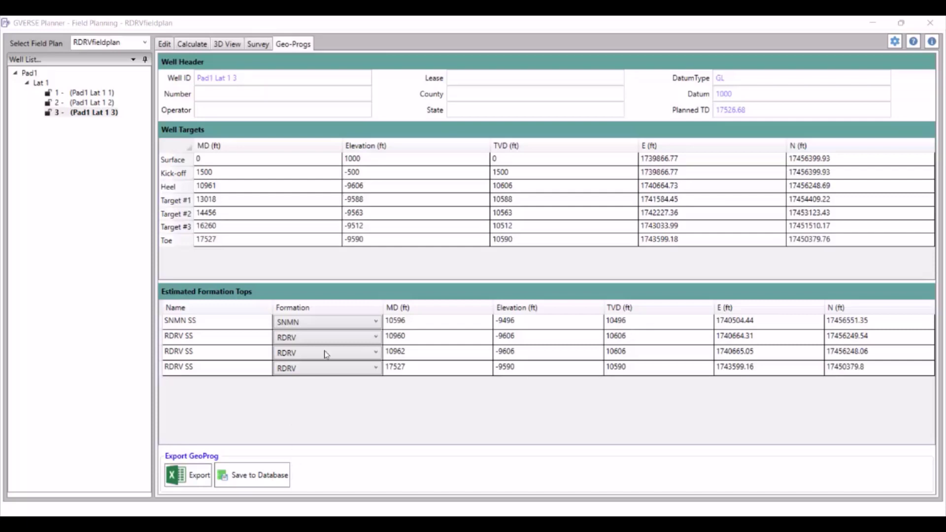
Step: Switch to the GeoAtlas basemap and move the first target past the heel of Pad1 Lat 1 1 slightly southwest, off the lateral's line
{"action": "mouse_move", "coordinate": [573, 524]}
{"action": "left_click", "coordinate": [572, 476]}
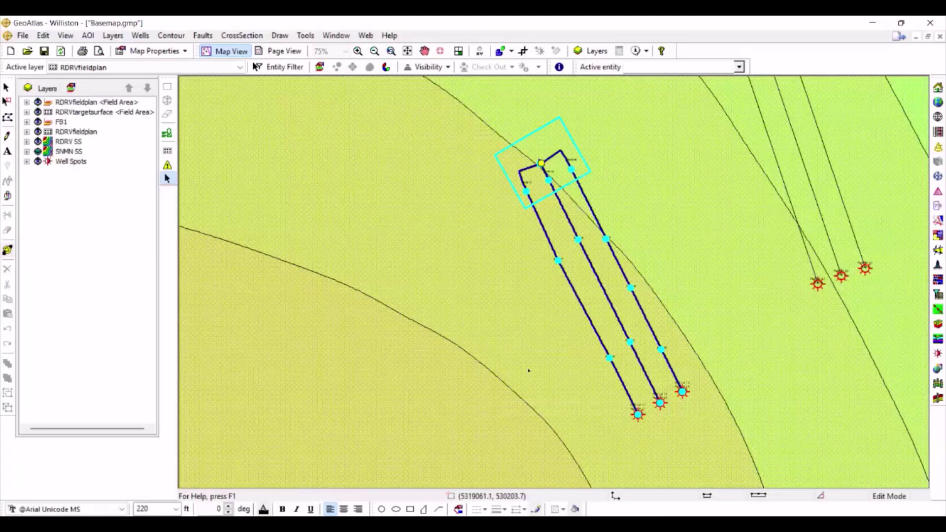
{"action": "left_click", "coordinate": [528, 370]}
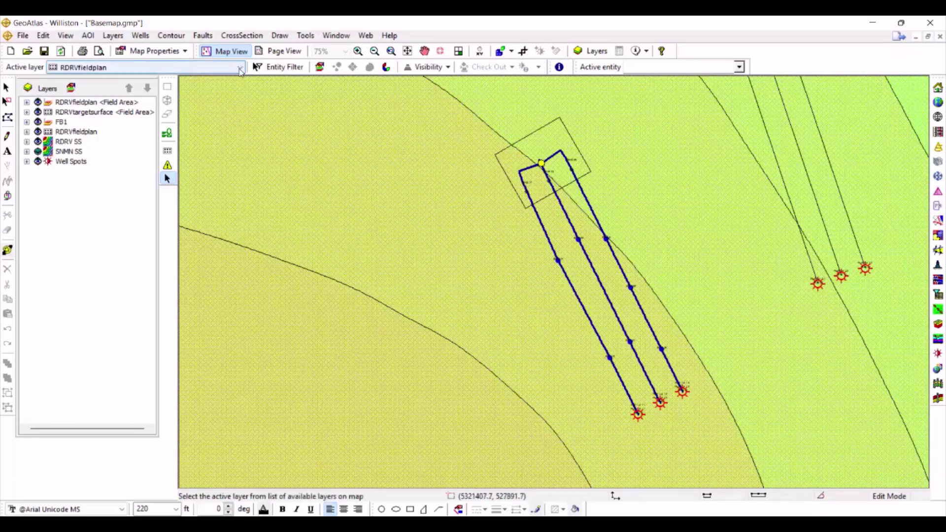
{"action": "left_click", "coordinate": [171, 182]}
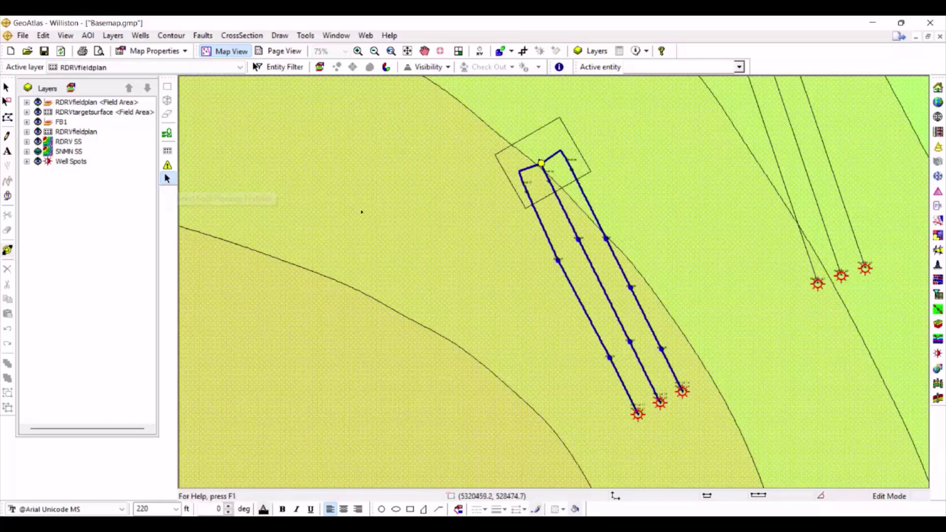
{"action": "left_click", "coordinate": [557, 260]}
{"action": "left_click", "coordinate": [536, 271]}
{"action": "left_click", "coordinate": [536, 271]}
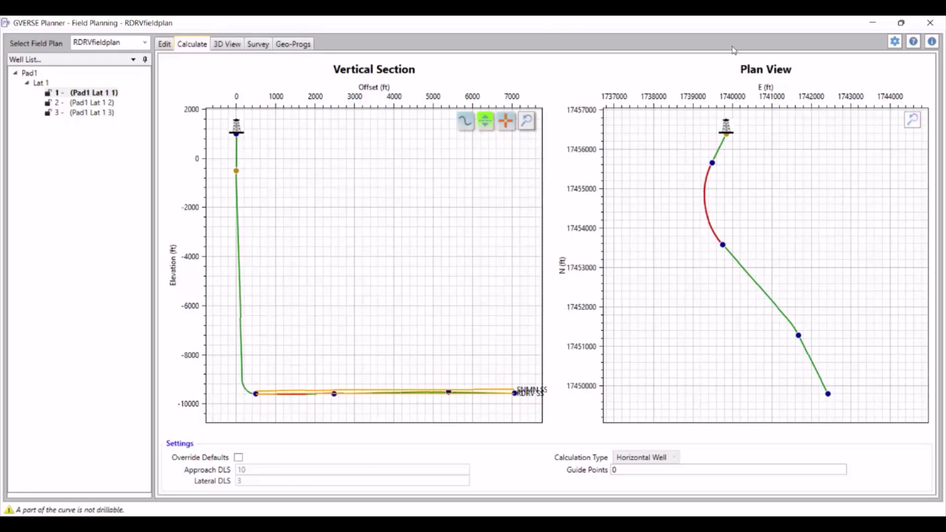
Step: Switch to GeoAtlas and move the first target past the heel of Pad1 Lat 1 1 northeast, back in line with the lateral
{"action": "left_click", "coordinate": [875, 25]}
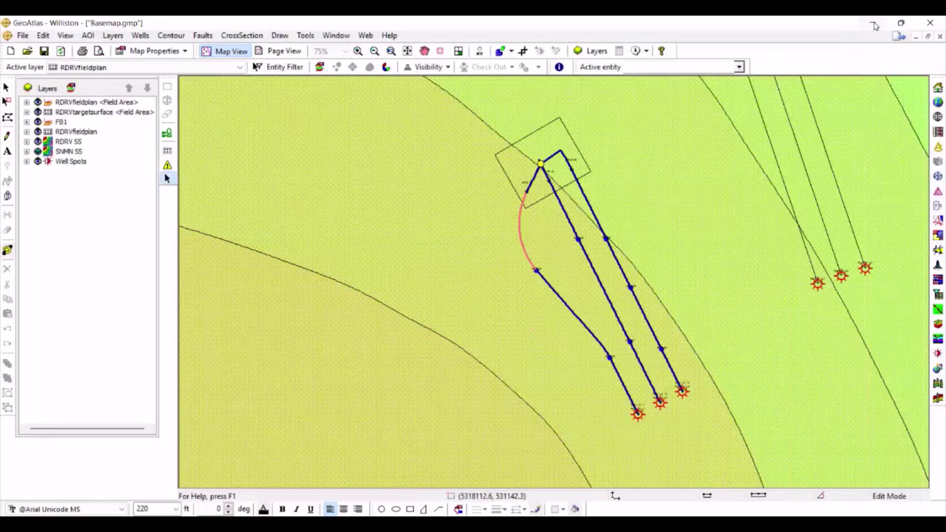
{"action": "left_click", "coordinate": [535, 268]}
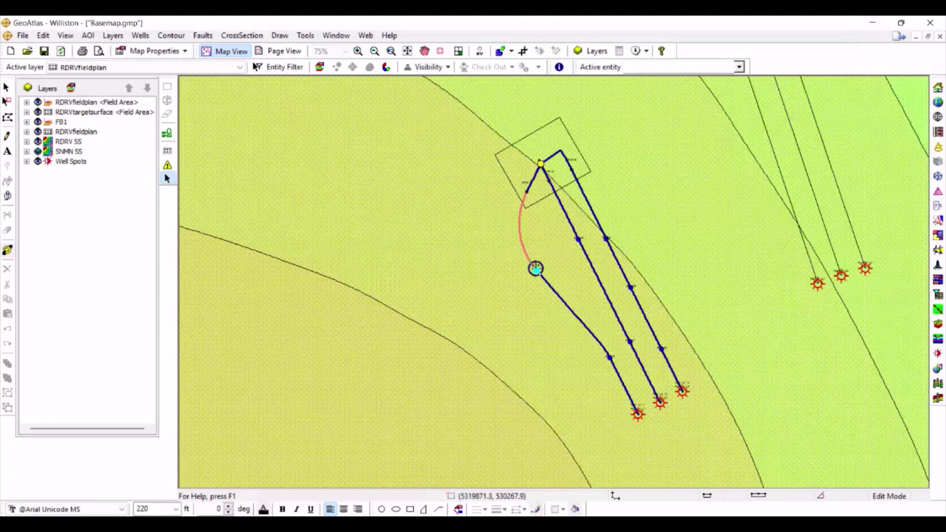
{"action": "left_click", "coordinate": [541, 238]}
{"action": "left_click_drag", "start_coordinate": [537, 269], "coordinate": [544, 247]}
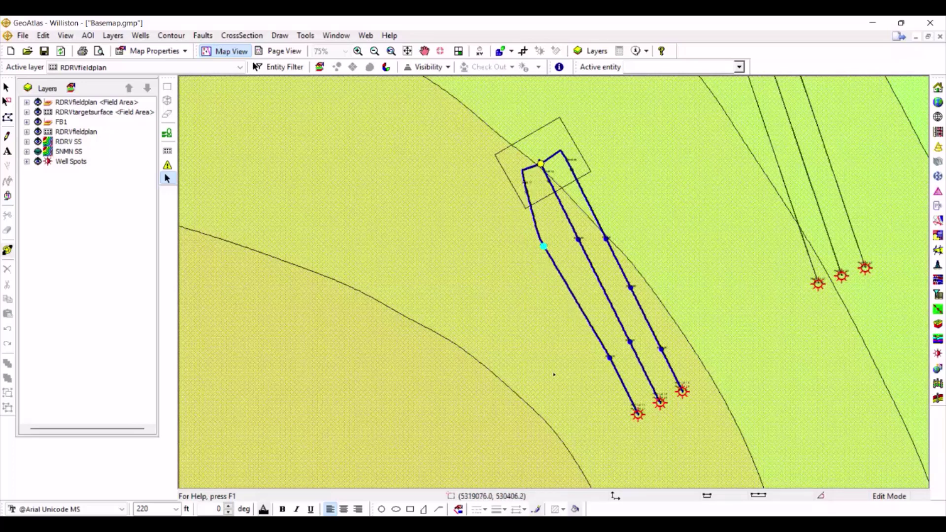
{"action": "left_click", "coordinate": [551, 329]}
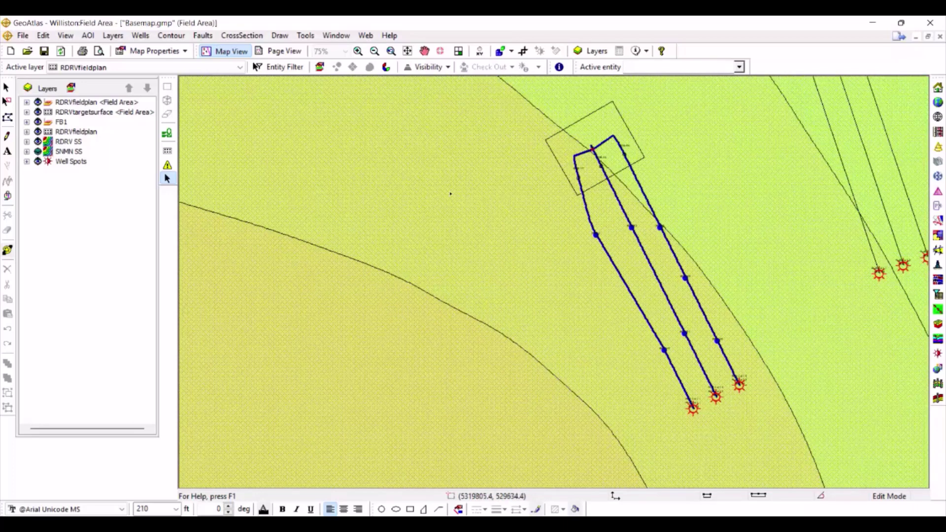
Step: Make RDRVtargetsurface <Field Area> the active layer and move its entire pad and wells by X 1262.337 and Y 71.724 meters
{"action": "left_click", "coordinate": [426, 52]}
{"action": "left_click_drag", "start_coordinate": [681, 178], "coordinate": [512, 313]}
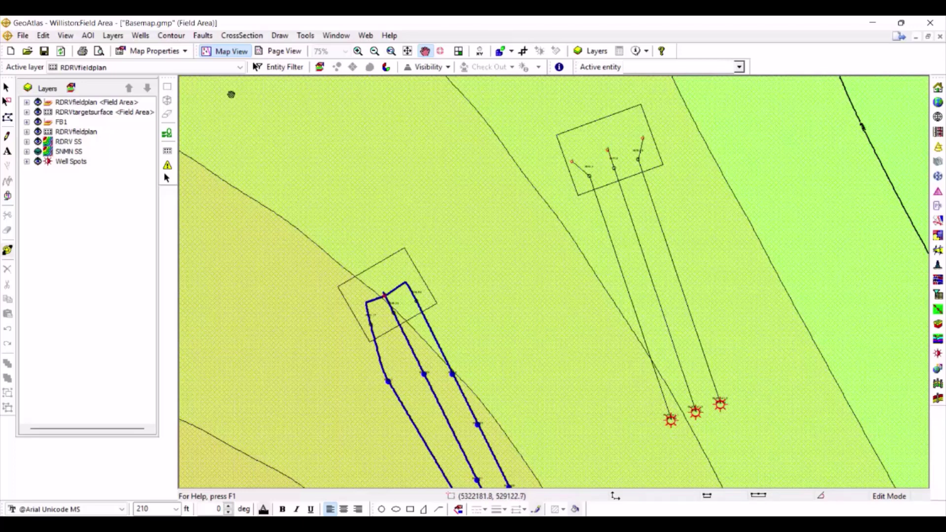
{"action": "left_click", "coordinate": [240, 67]}
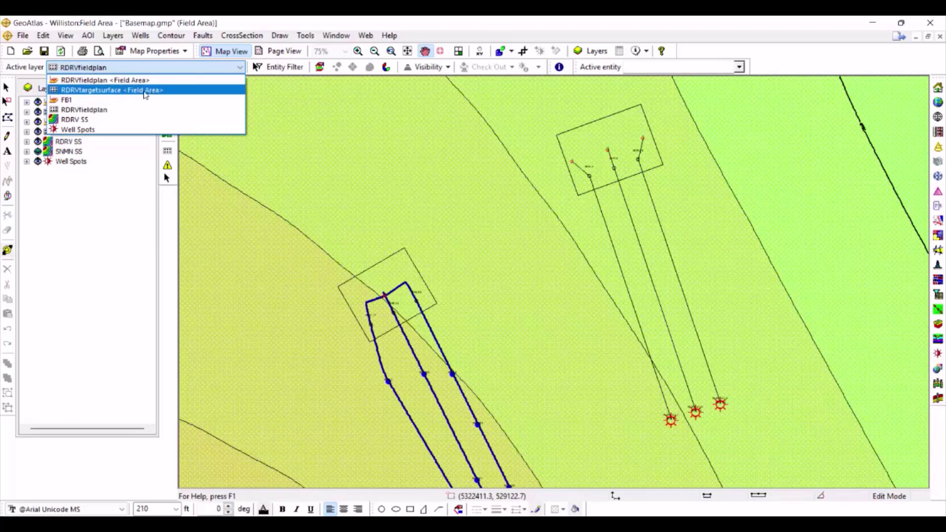
{"action": "left_click", "coordinate": [163, 90]}
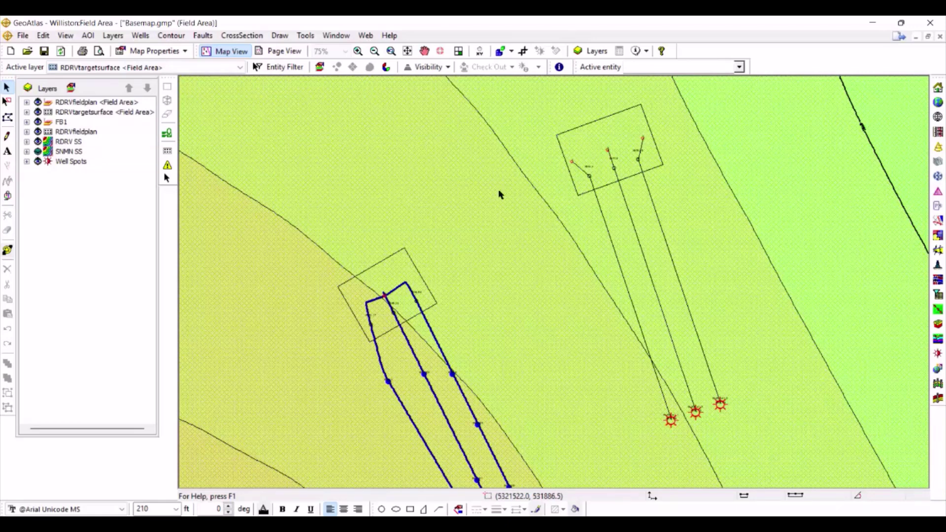
{"action": "left_click", "coordinate": [168, 180]}
{"action": "left_click", "coordinate": [578, 196]}
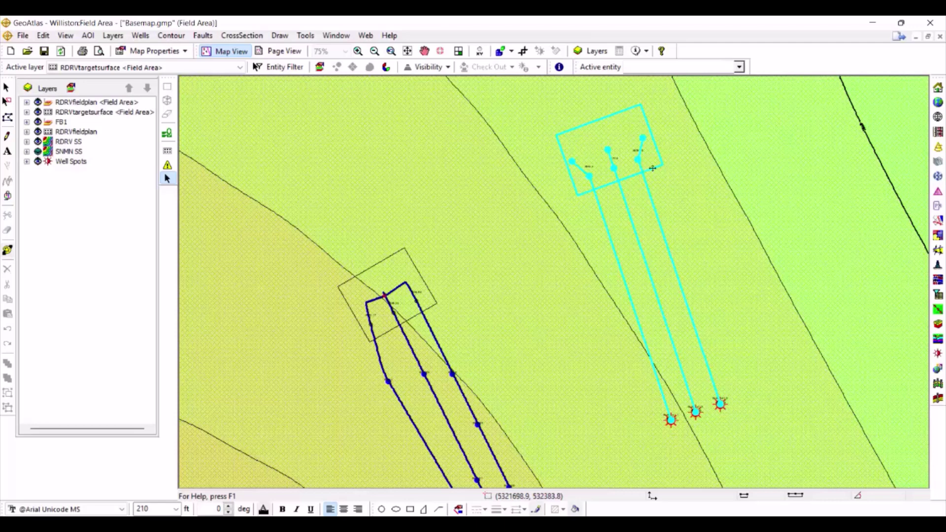
{"action": "left_click_drag", "start_coordinate": [652, 168], "coordinate": [815, 159]}
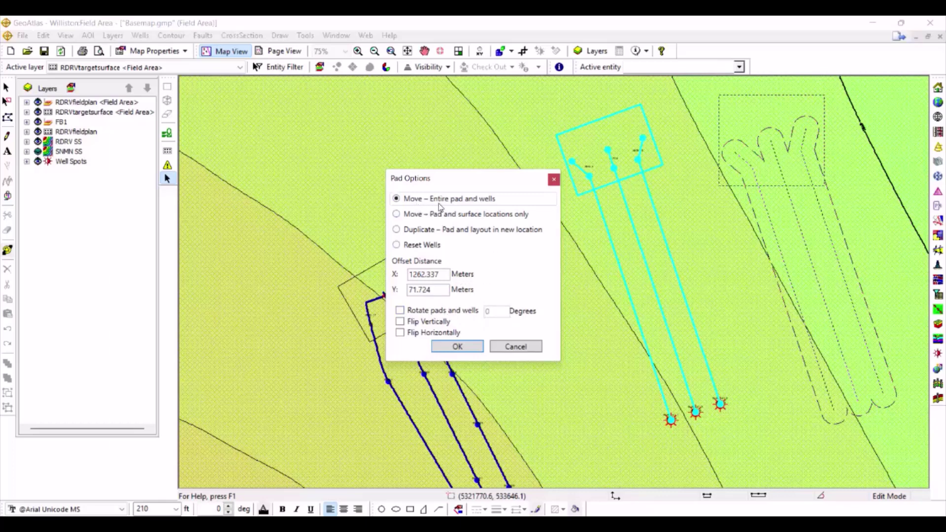
{"action": "left_click", "coordinate": [458, 347]}
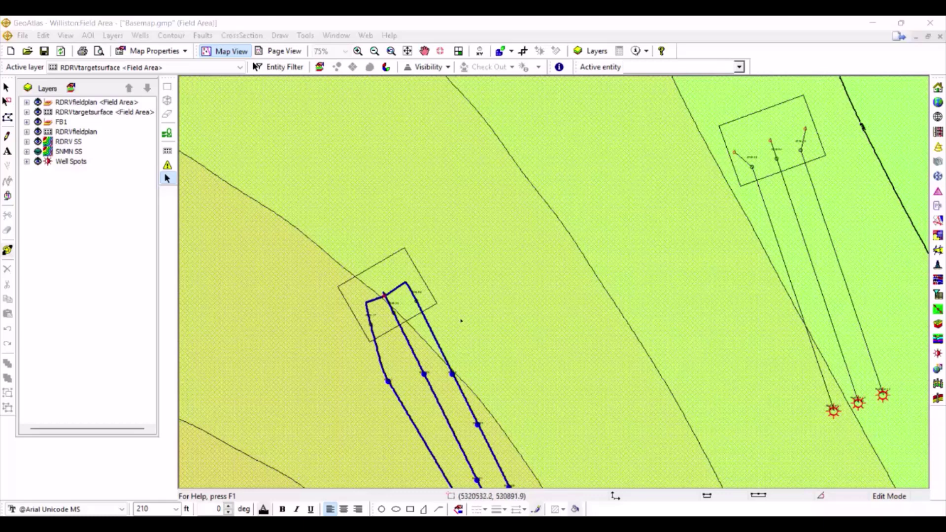
Step: Close GeoAtlas, saving the changes to Basemap.gmp, and activate the Williston project's Global layer folder in ProjectExplorer
{"action": "left_click", "coordinate": [930, 22]}
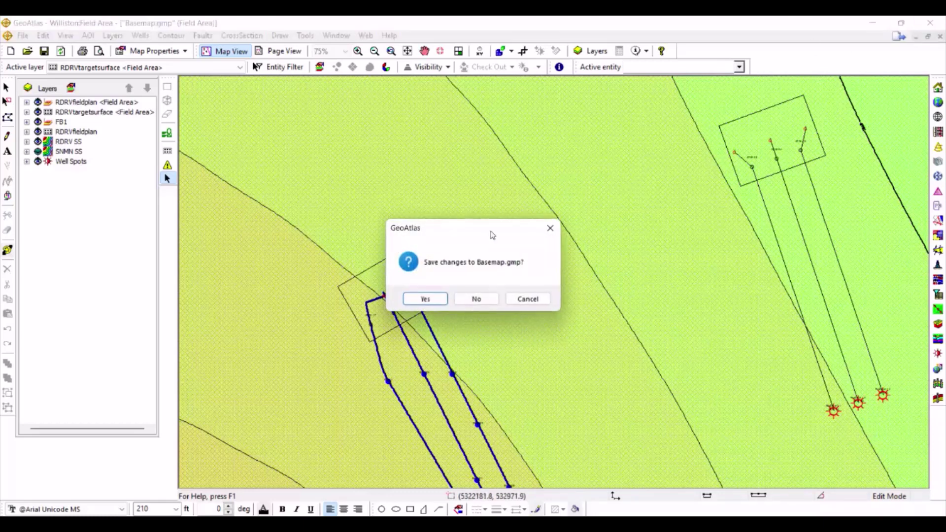
{"action": "left_click", "coordinate": [433, 301]}
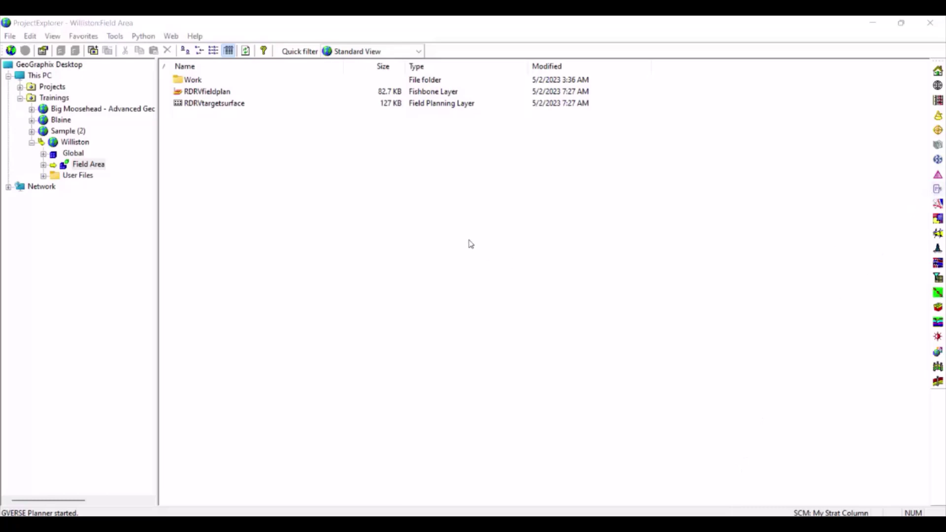
{"action": "left_click", "coordinate": [74, 154]}
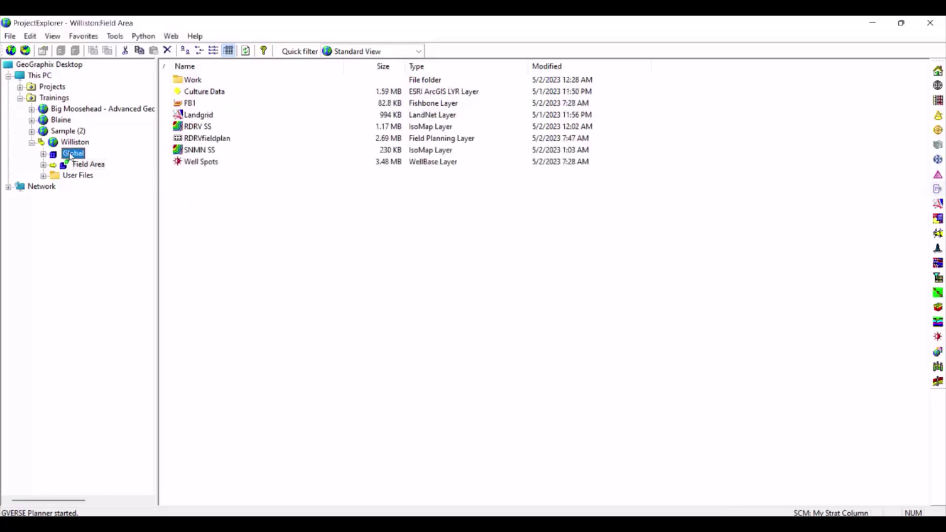
{"action": "right_click", "coordinate": [74, 153]}
{"action": "left_click", "coordinate": [105, 181]}
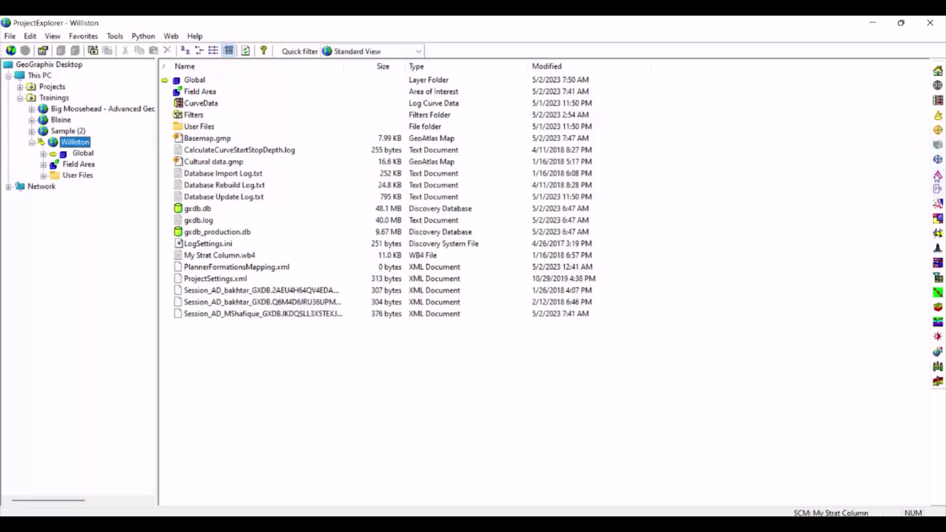
{"action": "left_click", "coordinate": [938, 191]}
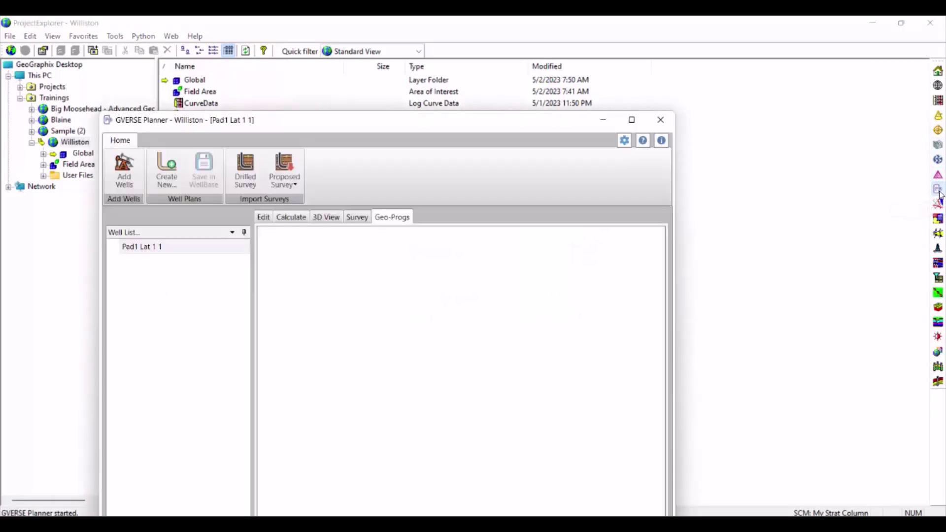
{"action": "left_click", "coordinate": [632, 121]}
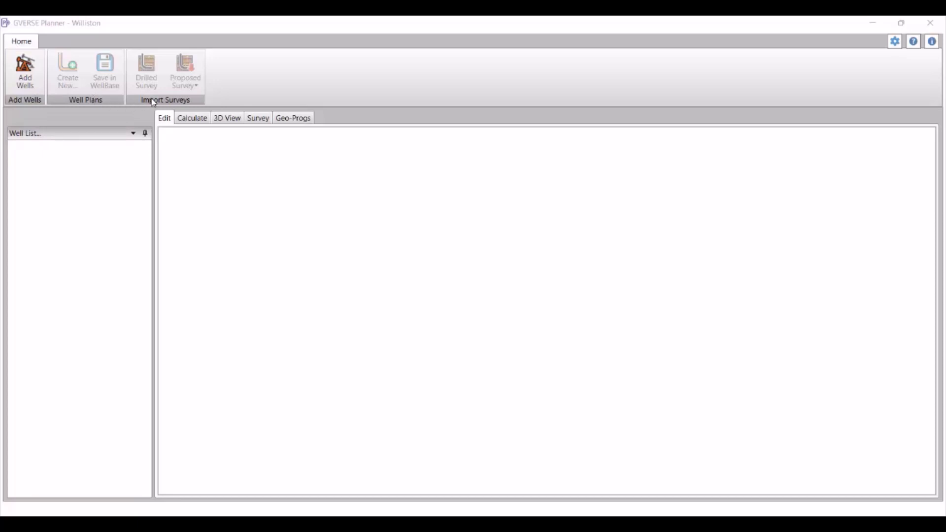
{"action": "left_click", "coordinate": [24, 82]}
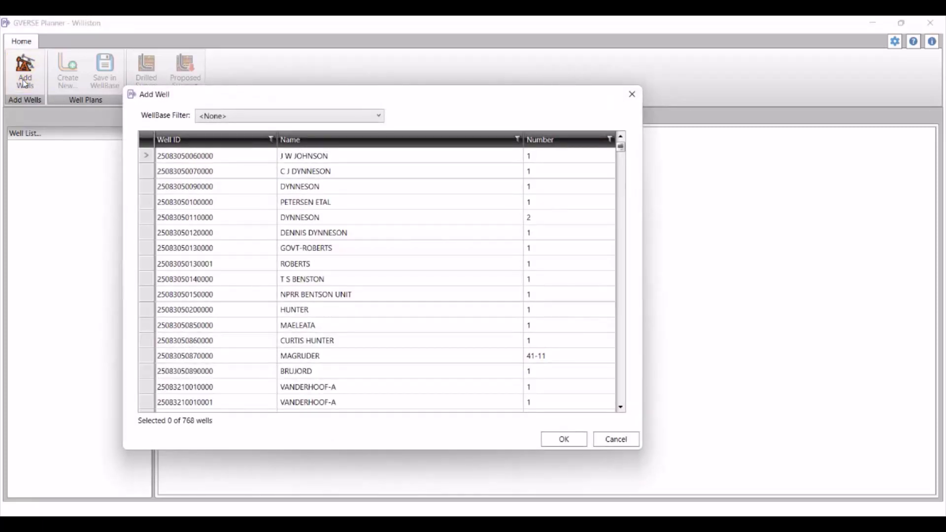
{"action": "left_click", "coordinate": [151, 178]}
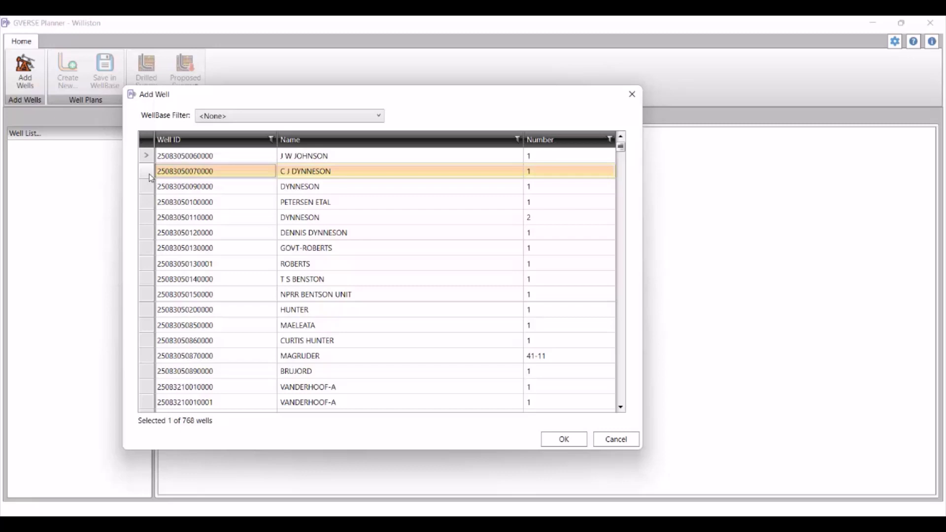
{"action": "left_click", "coordinate": [563, 442]}
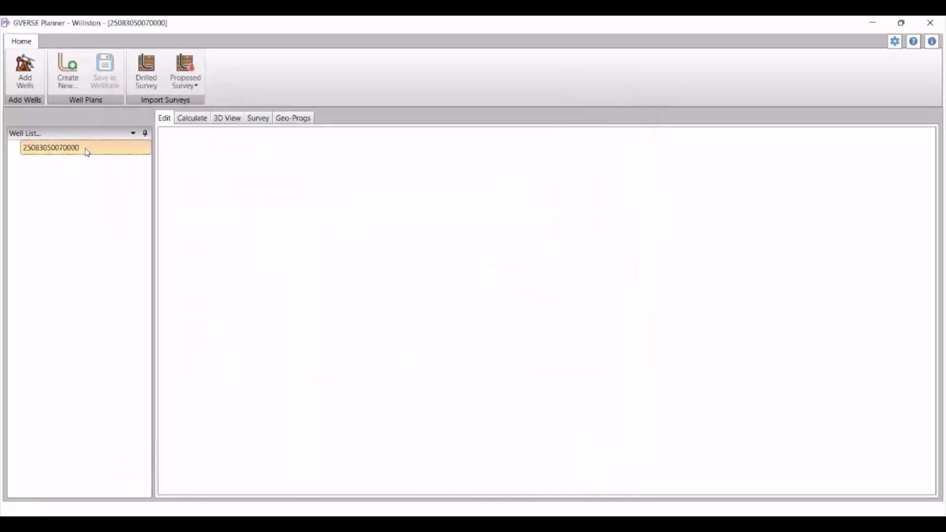
{"action": "left_click", "coordinate": [75, 76]}
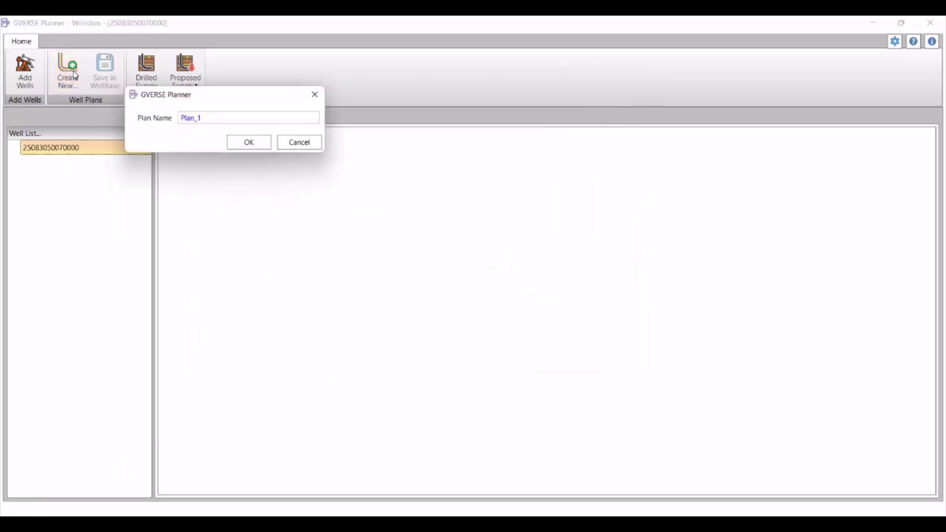
{"action": "left_click", "coordinate": [262, 148]}
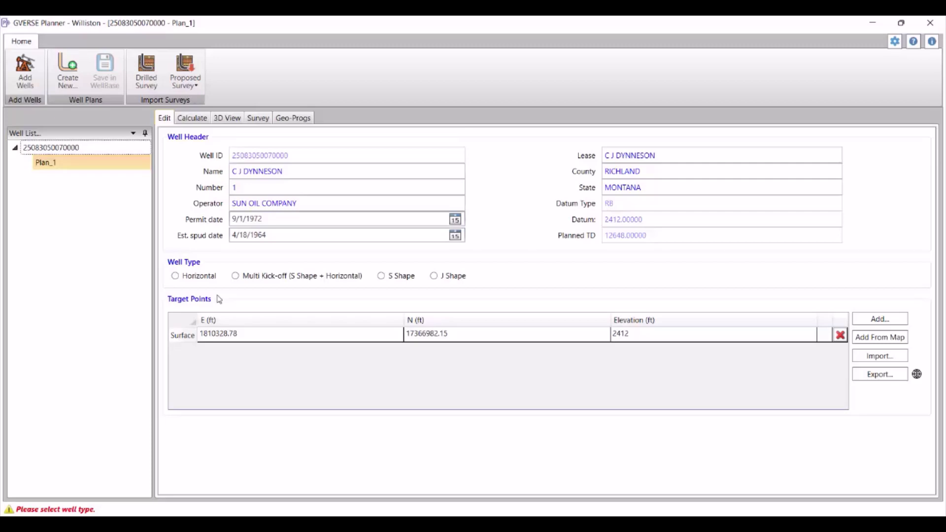
{"action": "left_click", "coordinate": [177, 277]}
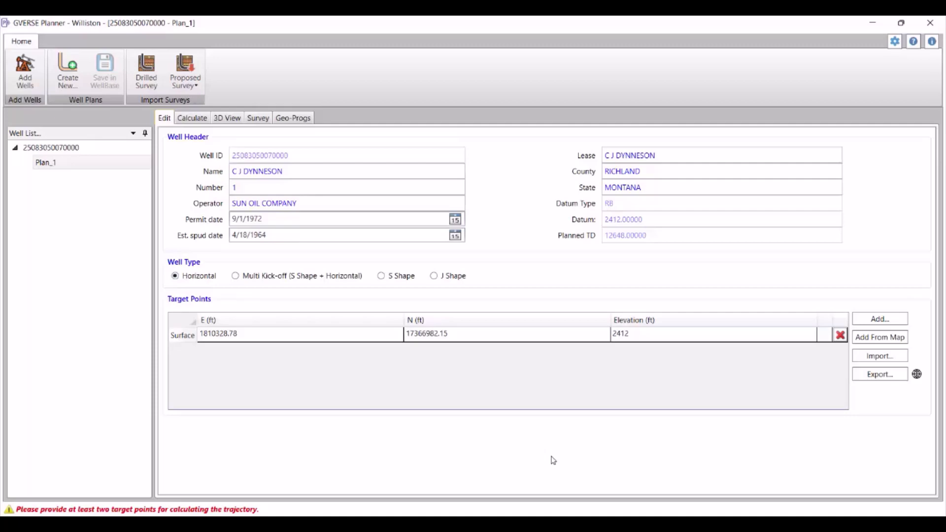
Step: Add Plan_1's target points from the GeoAtlas map, picking the heel point just southeast of the highlighted Sun Oil Company well
{"action": "left_click", "coordinate": [895, 323]}
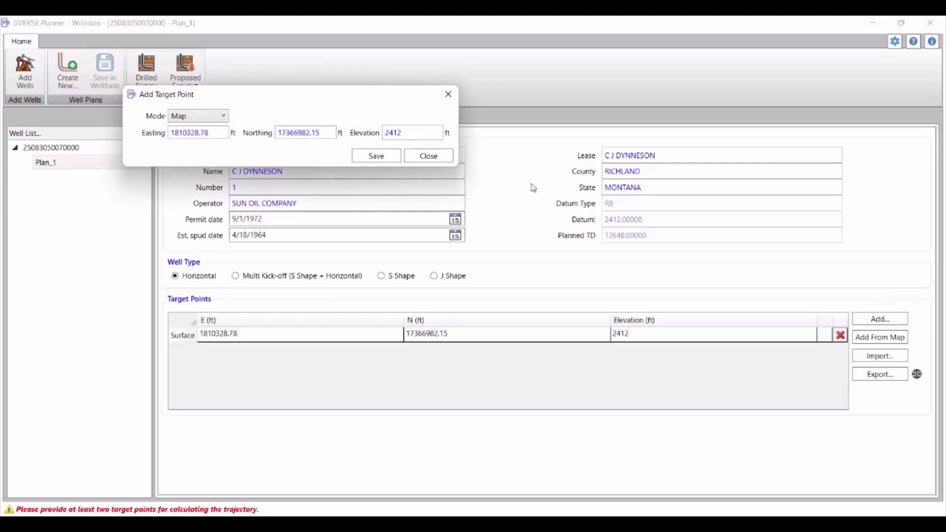
{"action": "left_click", "coordinate": [446, 157]}
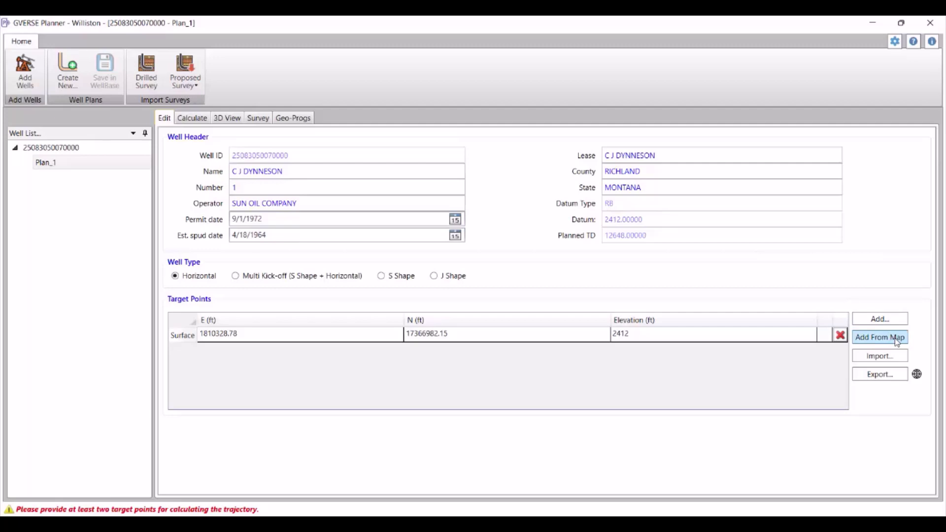
{"action": "left_click", "coordinate": [879, 337]}
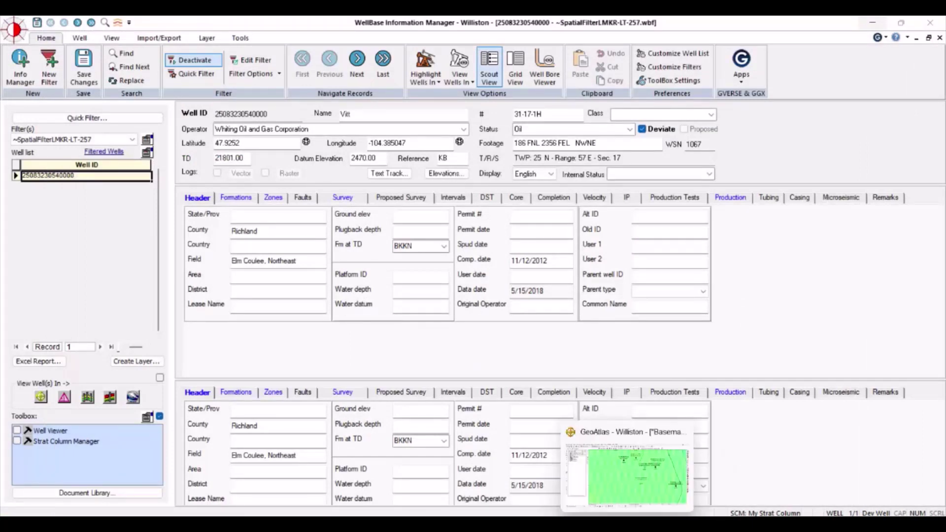
{"action": "left_click", "coordinate": [872, 22]}
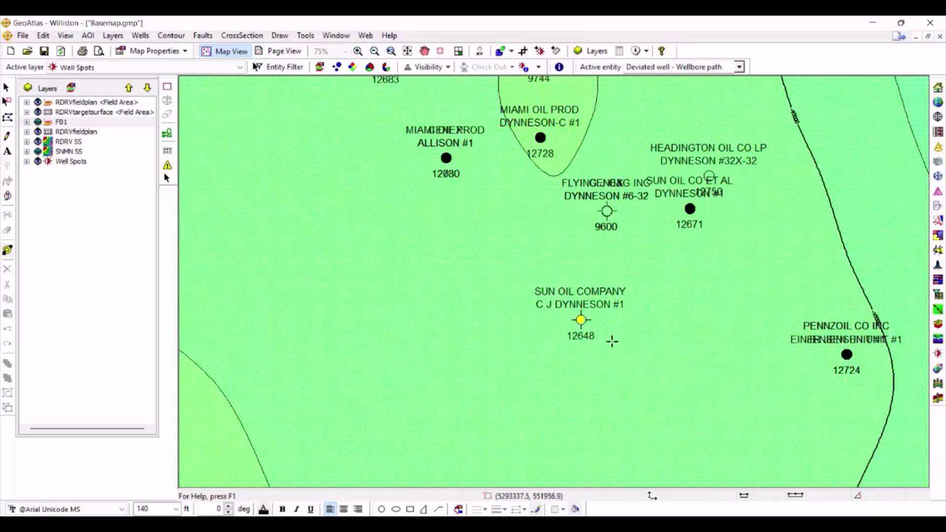
{"action": "left_click", "coordinate": [612, 340]}
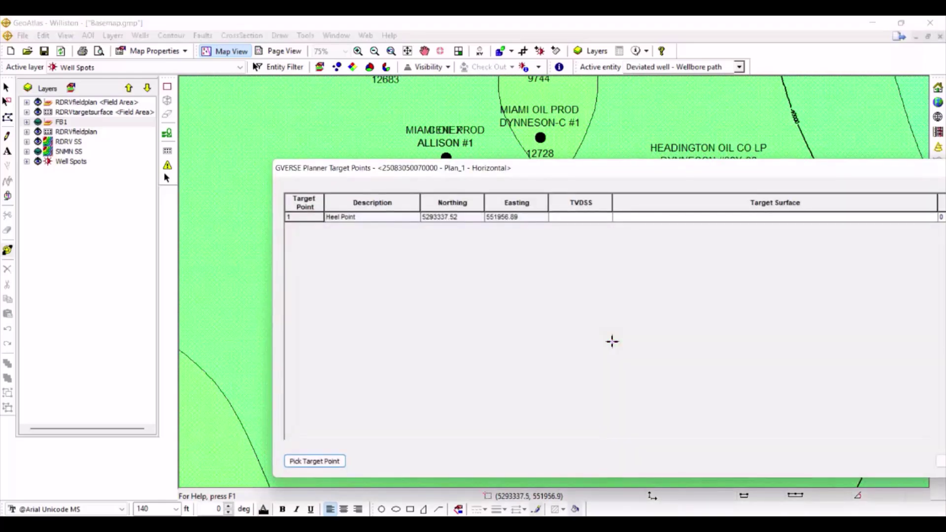
{"action": "left_click_drag", "start_coordinate": [732, 169], "coordinate": [512, 137]}
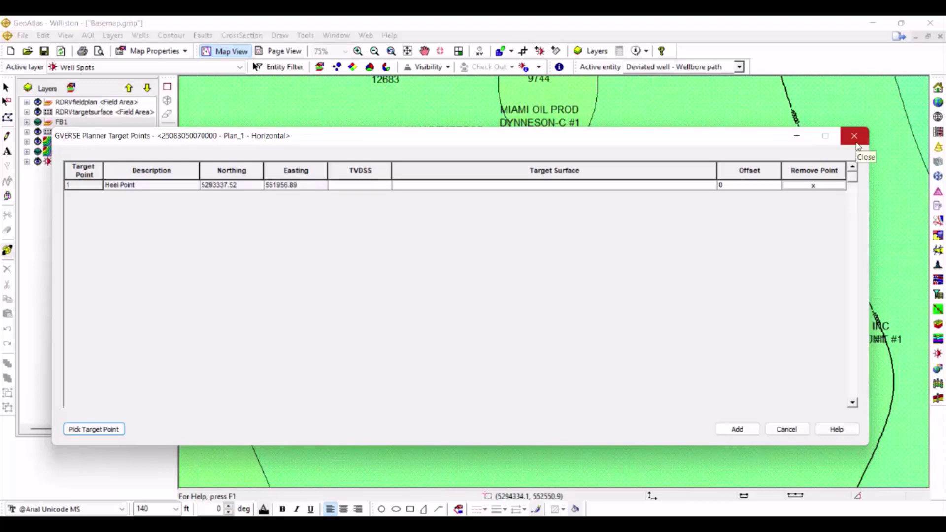
Step: Set the heel point's target surface to RDRV SS and fill in its TVDSS from that surface
{"action": "left_click", "coordinate": [375, 188]}
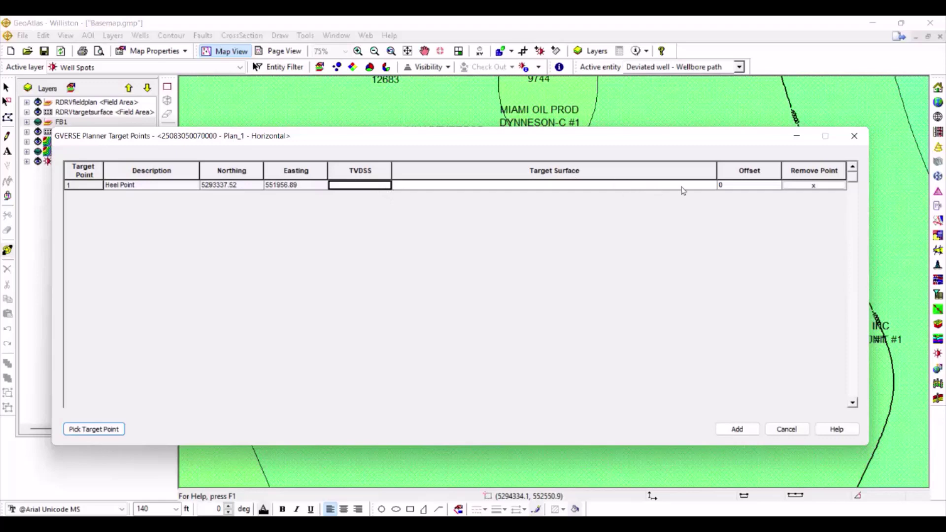
{"action": "left_click", "coordinate": [714, 187]}
{"action": "left_click", "coordinate": [711, 185]}
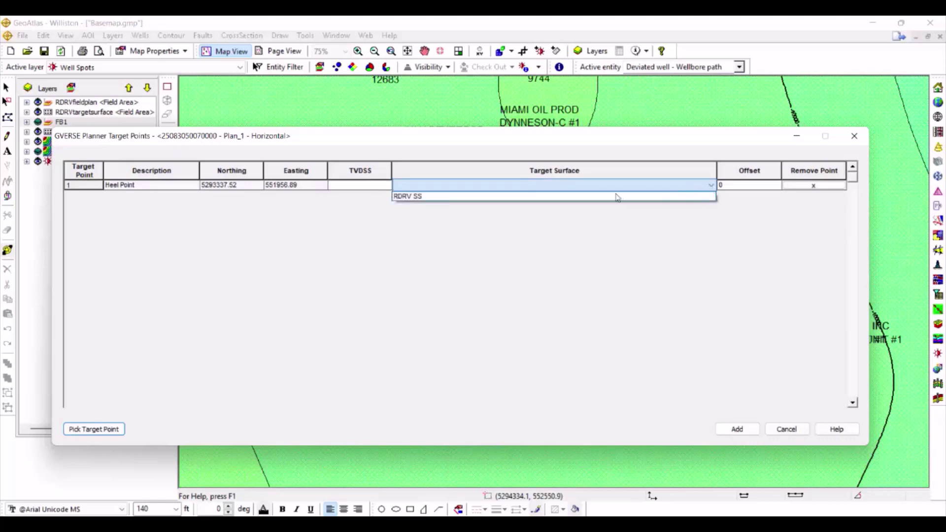
{"action": "left_click", "coordinate": [534, 197]}
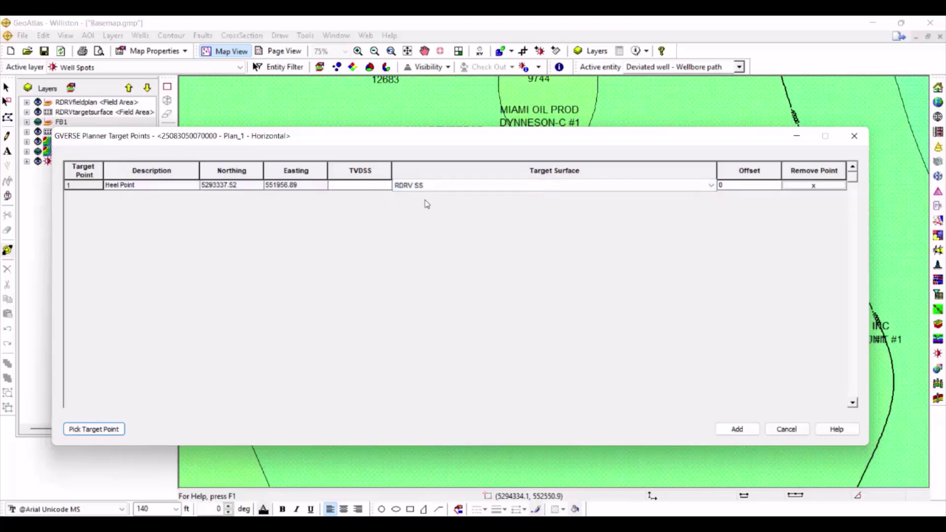
{"action": "left_click", "coordinate": [370, 186]}
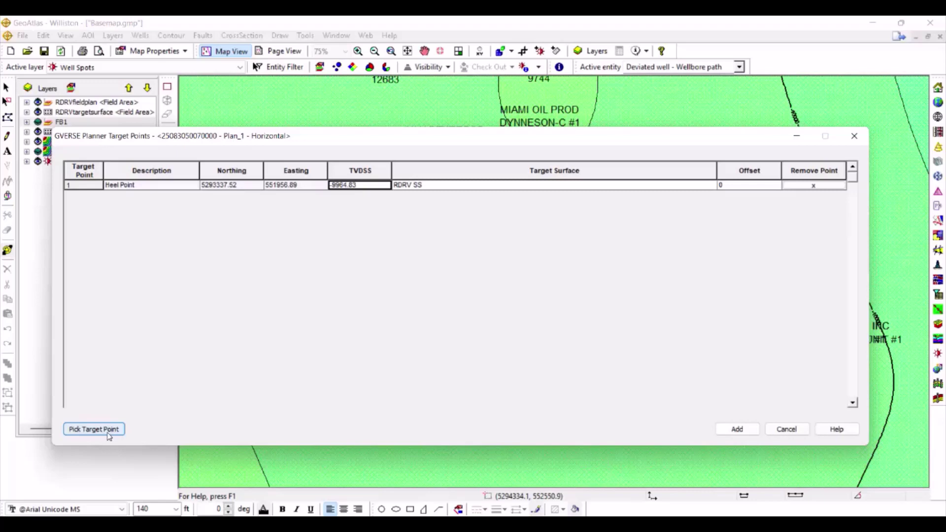
Step: Pick Target 1 on the map slightly south-southeast of the heel point and set its target surface to RDRV SS
{"action": "left_click", "coordinate": [802, 138]}
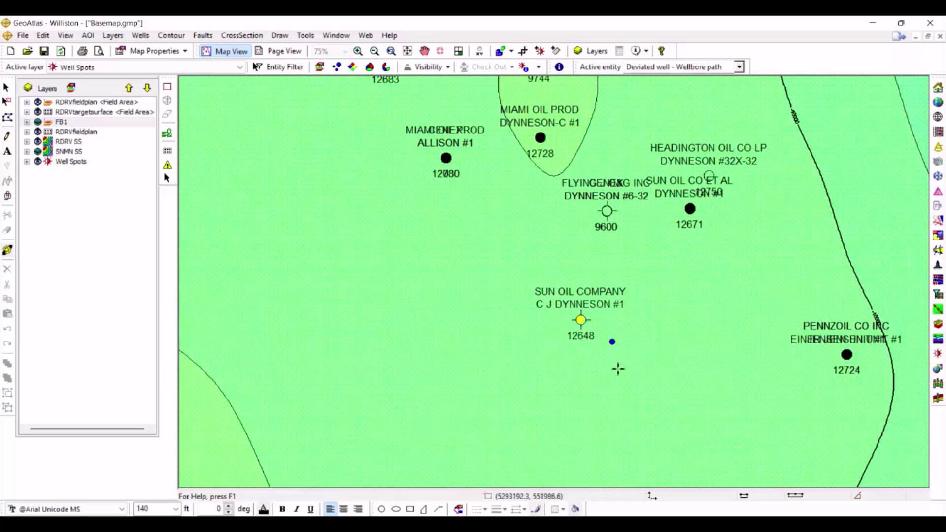
{"action": "left_click", "coordinate": [619, 371]}
{"action": "mouse_move", "coordinate": [641, 502]}
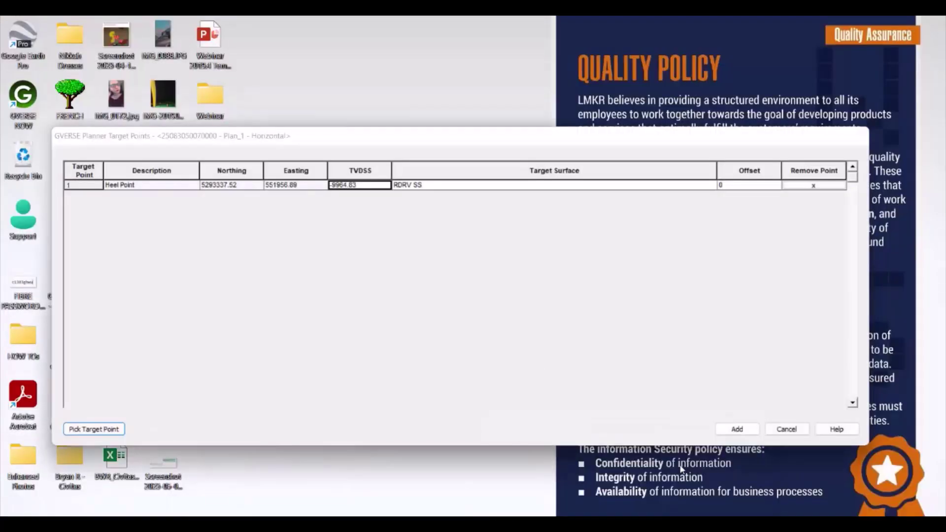
{"action": "left_click", "coordinate": [681, 469]}
{"action": "left_click", "coordinate": [437, 195]}
{"action": "left_click", "coordinate": [437, 196]}
{"action": "left_click", "coordinate": [463, 205]}
{"action": "left_click", "coordinate": [406, 195]}
{"action": "left_click", "coordinate": [406, 195]}
{"action": "left_click", "coordinate": [414, 207]}
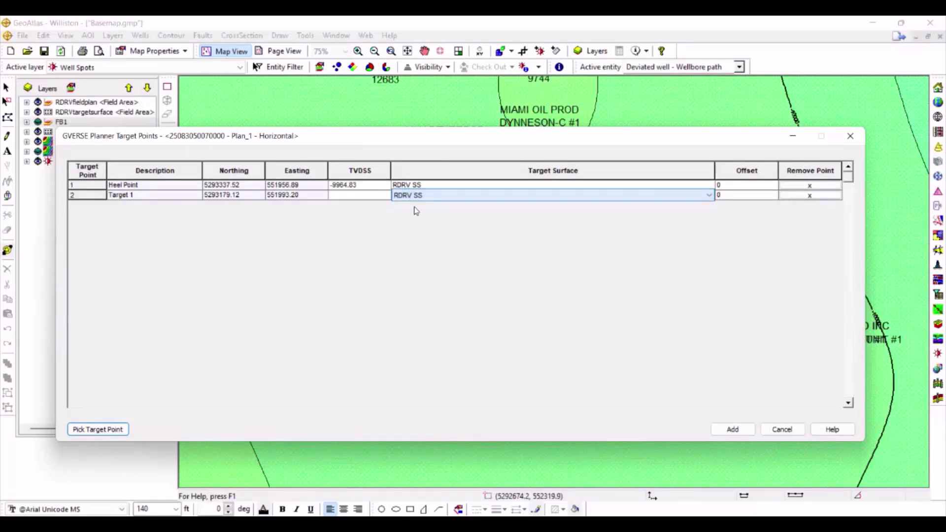
Step: Fill in Target 1's TVDSS from the RDRV SS surface and add both picked target points to Plan_1
{"action": "left_click", "coordinate": [385, 199]}
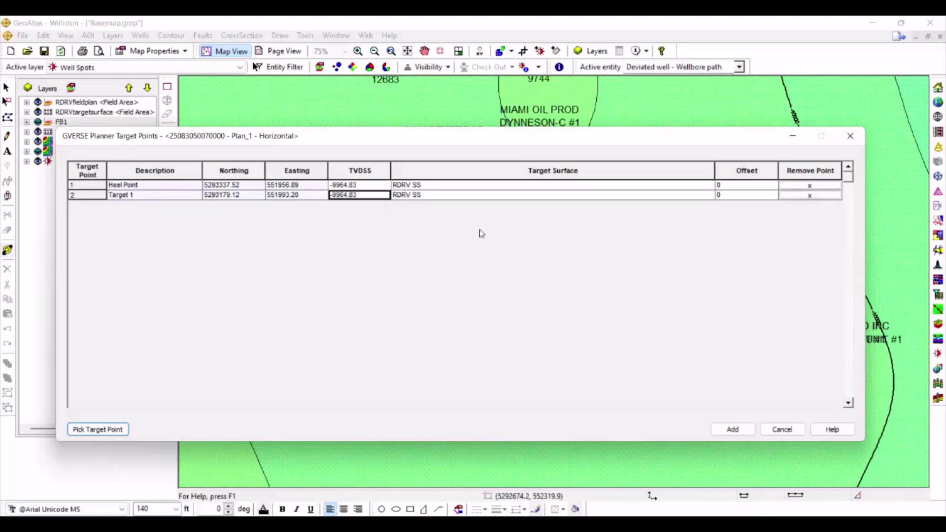
{"action": "left_click", "coordinate": [745, 433]}
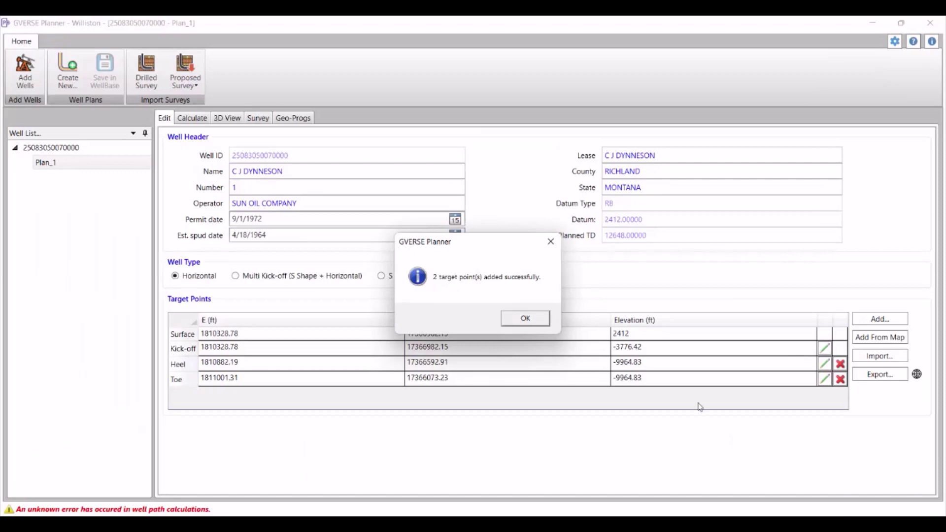
{"action": "left_click", "coordinate": [539, 325]}
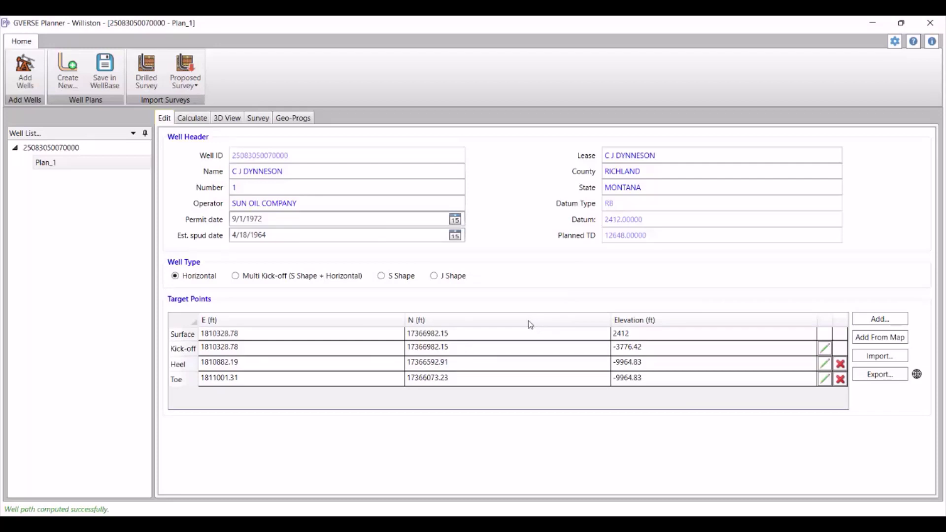
Step: Move the heel point of the calculated path southeast in the plan view, to about E 1810990 ft, N 17366403 ft
{"action": "left_click", "coordinate": [193, 118]}
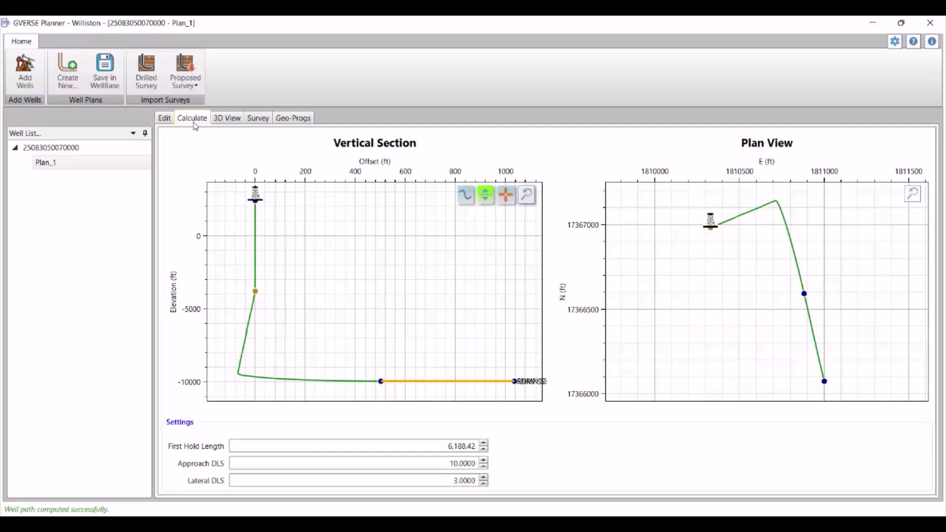
{"action": "left_click", "coordinate": [784, 211]}
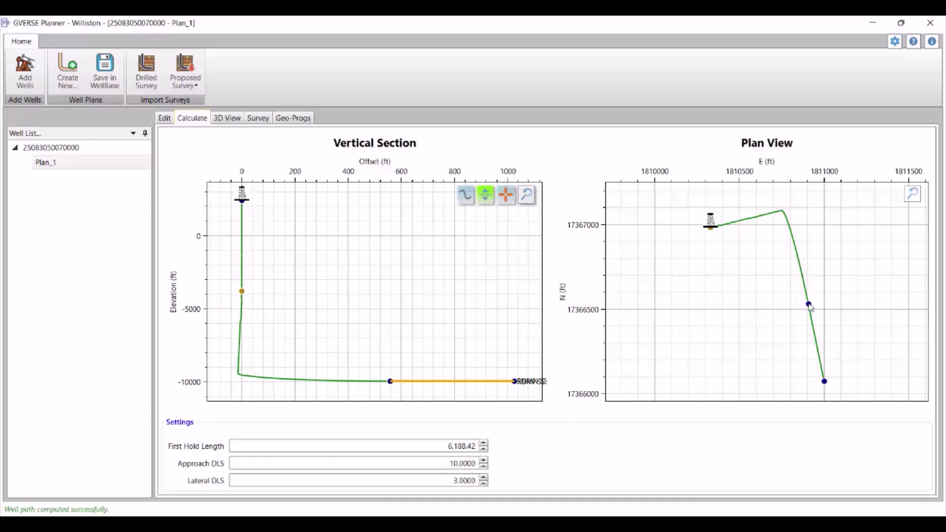
{"action": "left_click_drag", "start_coordinate": [809, 306], "coordinate": [824, 331]}
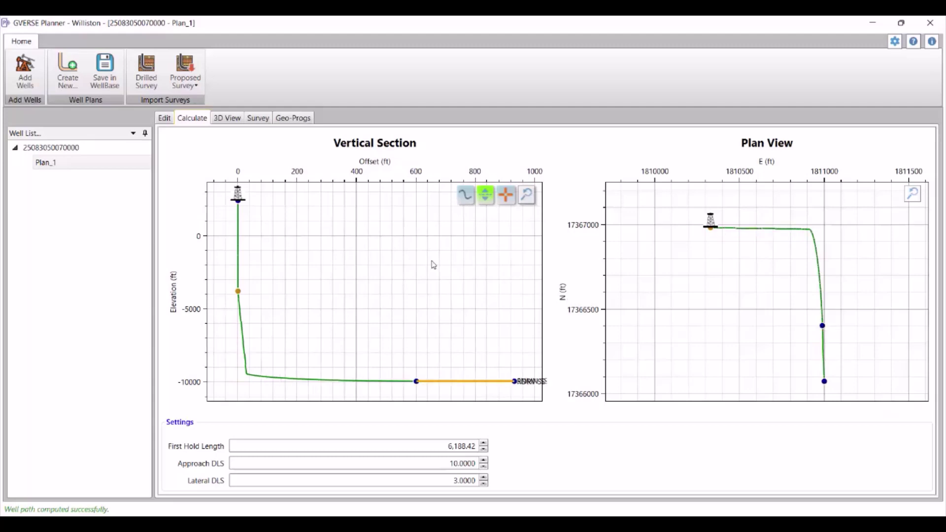
Step: Change Plan_1's well type to Multi Kick-off (S Shape + Horizontal), accepting the parameter reset
{"action": "left_click", "coordinate": [167, 120]}
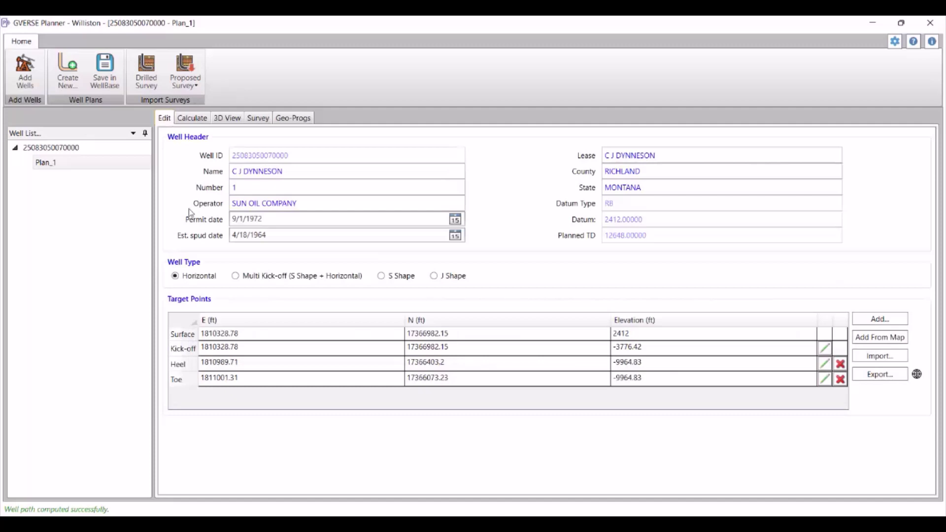
{"action": "left_click", "coordinate": [236, 277]}
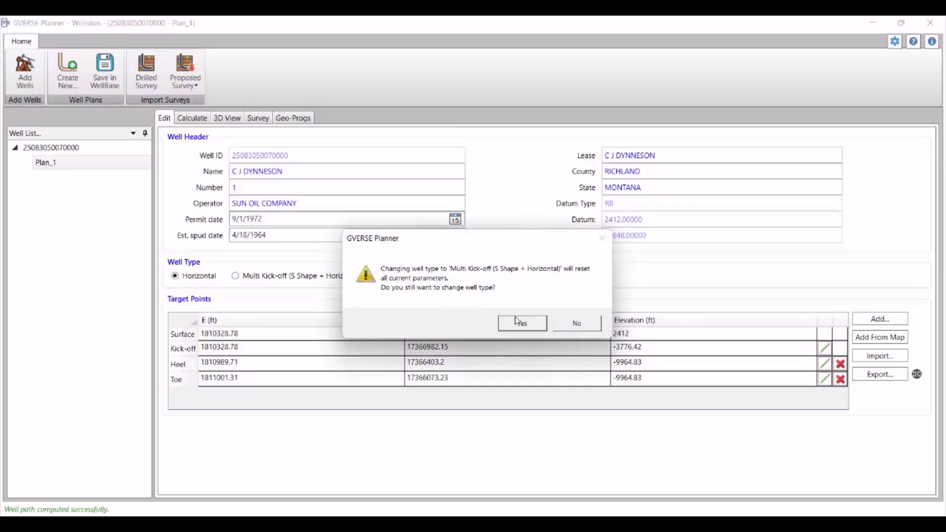
{"action": "left_click", "coordinate": [523, 329]}
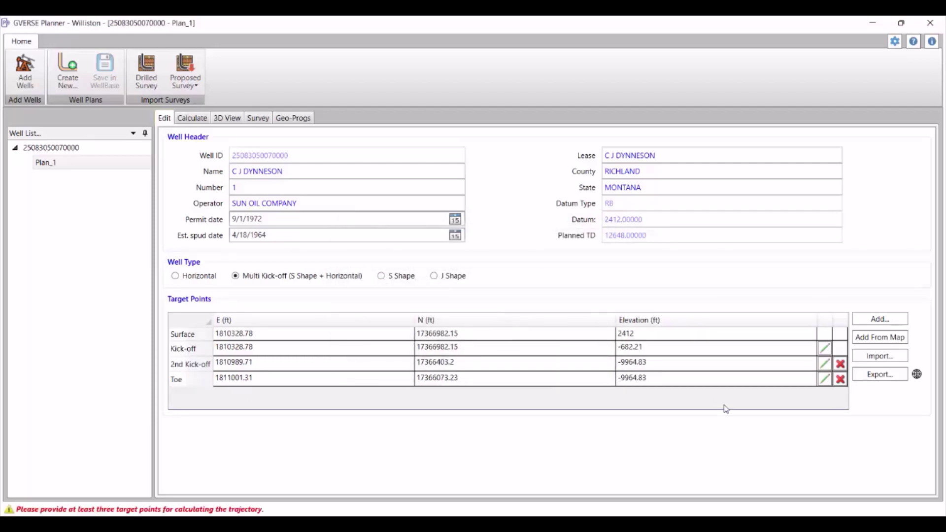
Step: Add a third target point from the map, south-southeast of the Sun Oil Company well, with target surface RDRV SS and its TVDSS filled in
{"action": "left_click", "coordinate": [898, 341]}
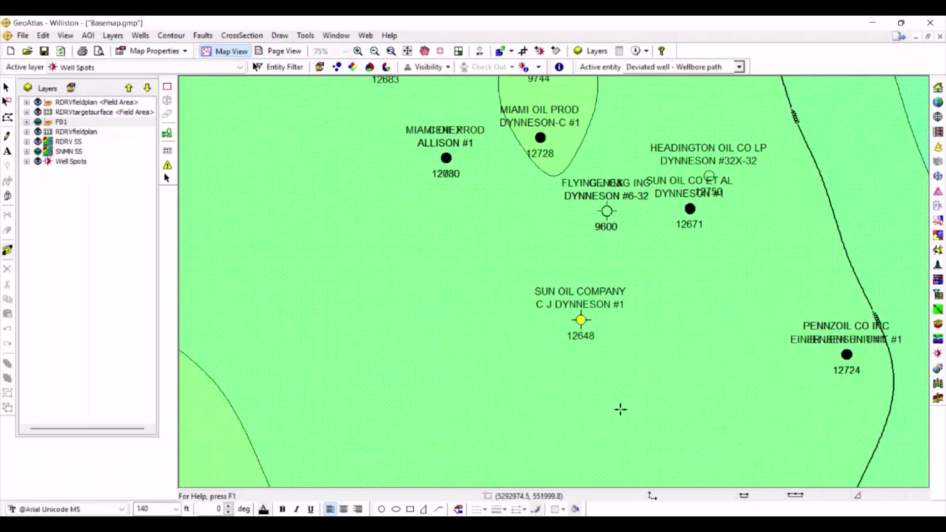
{"action": "left_click", "coordinate": [620, 409]}
{"action": "left_click_drag", "start_coordinate": [689, 168], "coordinate": [559, 131]}
{"action": "left_click", "coordinate": [628, 179]}
{"action": "left_click", "coordinate": [650, 191]}
{"action": "left_click", "coordinate": [451, 181]}
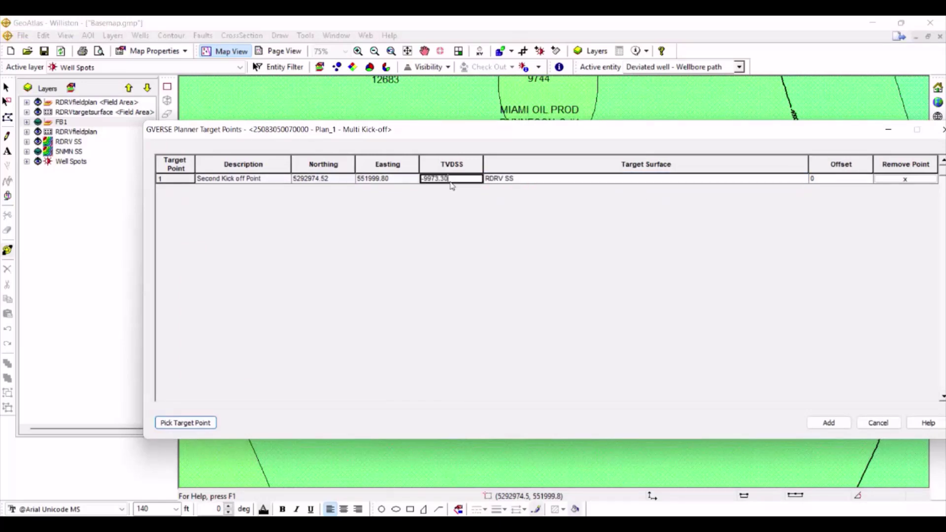
{"action": "left_click", "coordinate": [830, 424]}
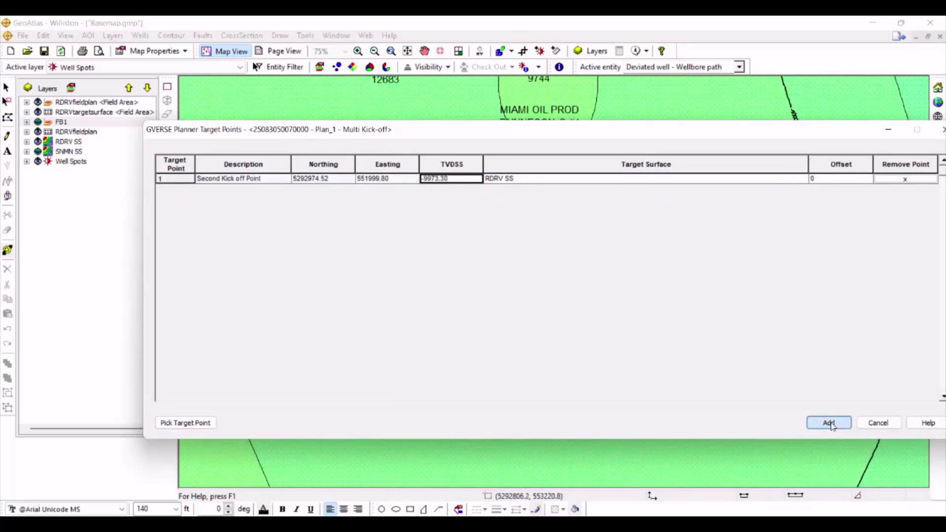
{"action": "left_click", "coordinate": [507, 319]}
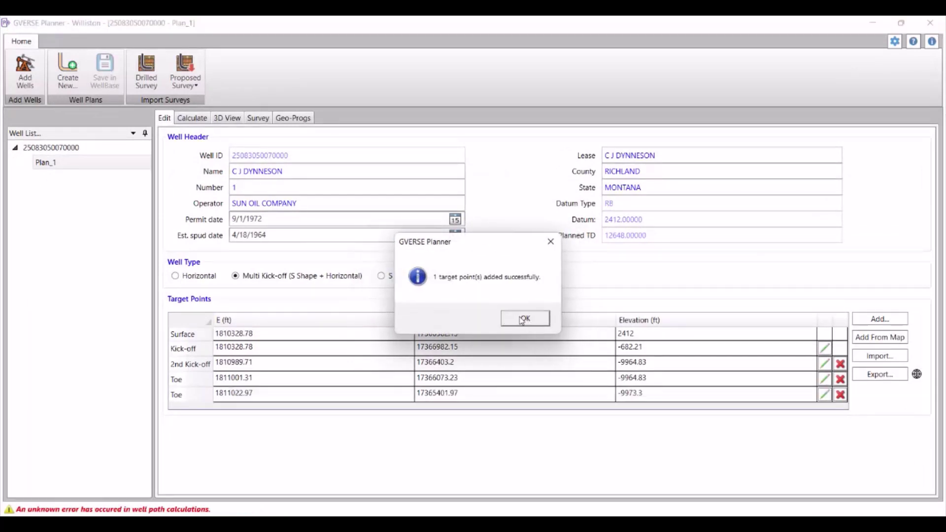
{"action": "left_click", "coordinate": [525, 320]}
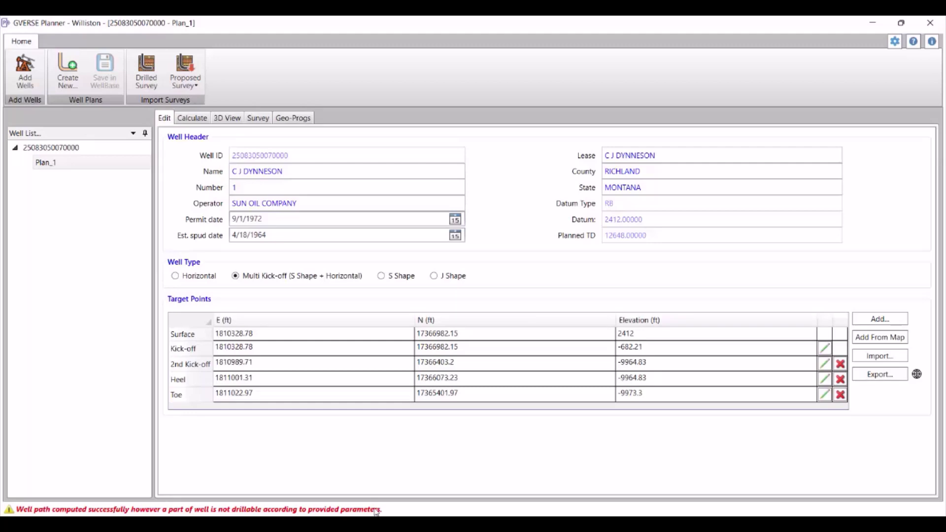
Step: Move the second kick-off point up and closer to the well in the vertical section, to an elevation of about -8857 ft
{"action": "left_click", "coordinate": [207, 121]}
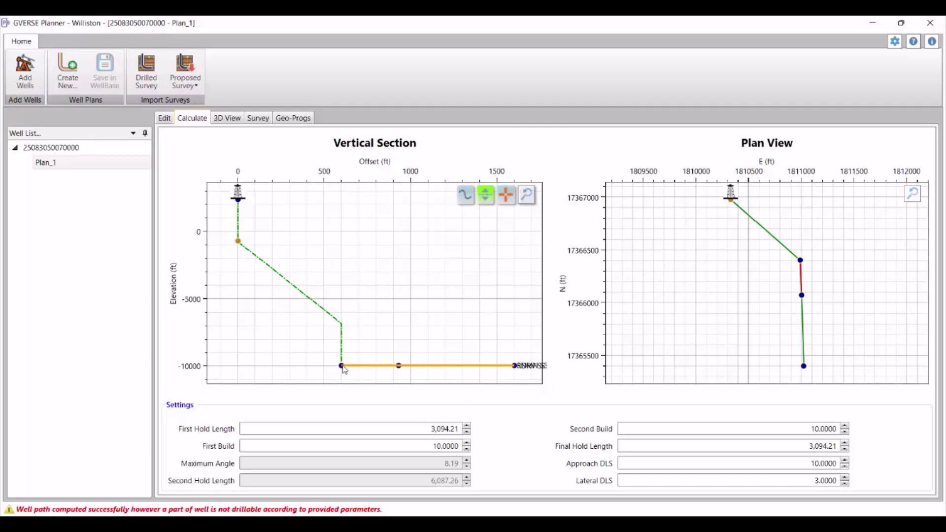
{"action": "left_click_drag", "start_coordinate": [342, 367], "coordinate": [329, 365]}
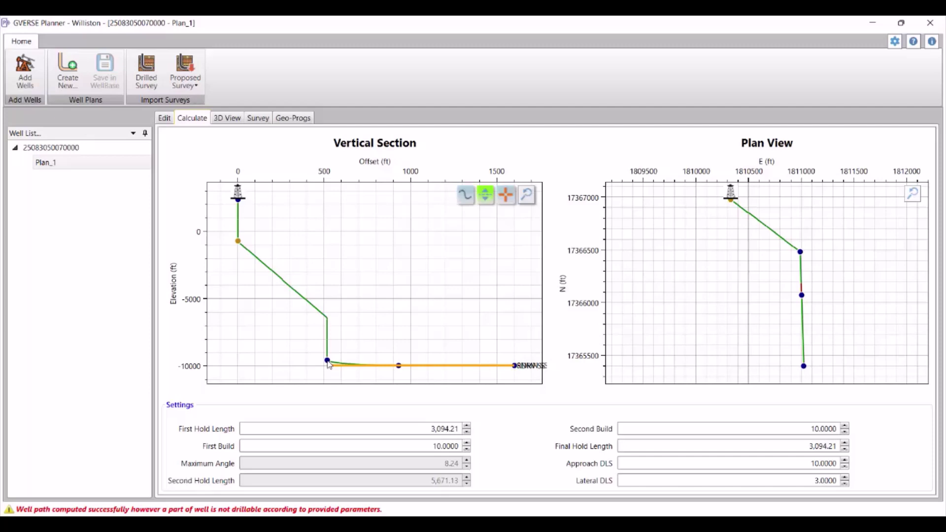
{"action": "left_click_drag", "start_coordinate": [328, 360], "coordinate": [302, 356]}
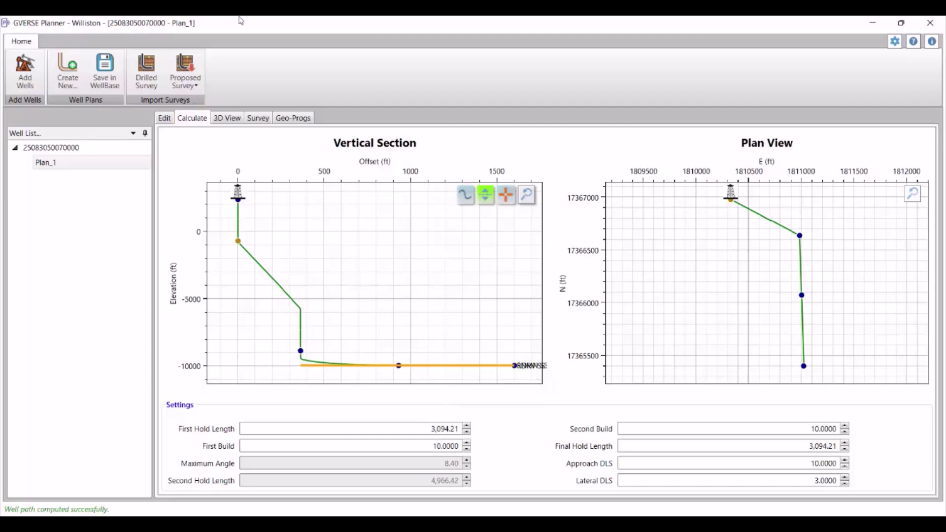
Step: Change Plan_1's well type to S Shape, accepting the reset, and review its calculated vertical section and plan view
{"action": "left_click", "coordinate": [163, 121]}
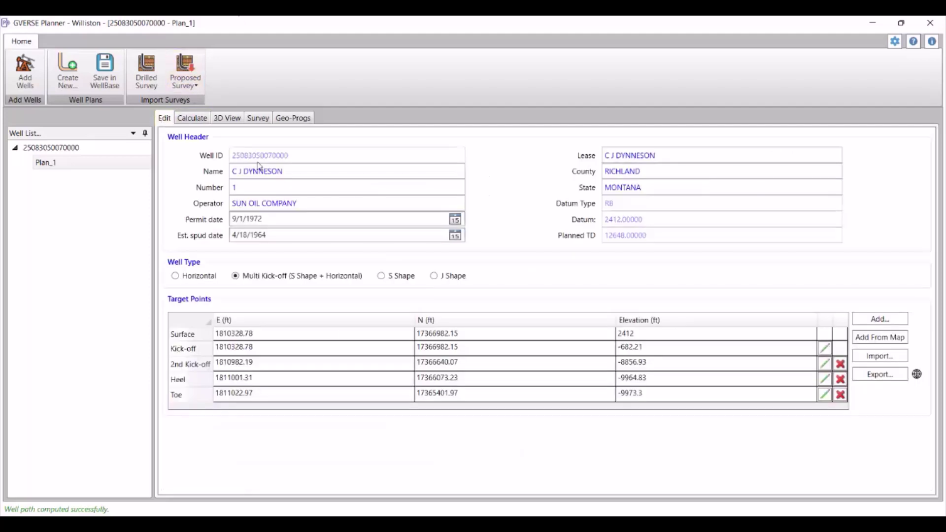
{"action": "left_click", "coordinate": [382, 277]}
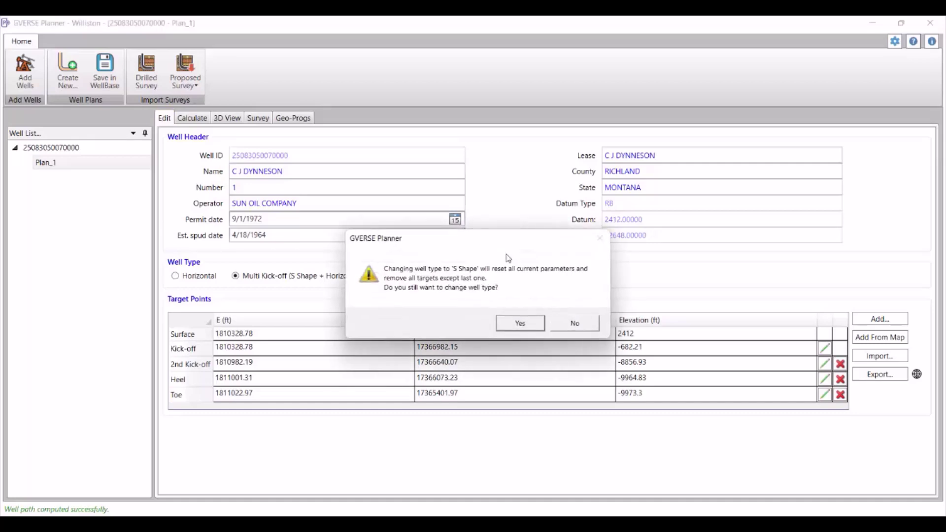
{"action": "left_click", "coordinate": [517, 324]}
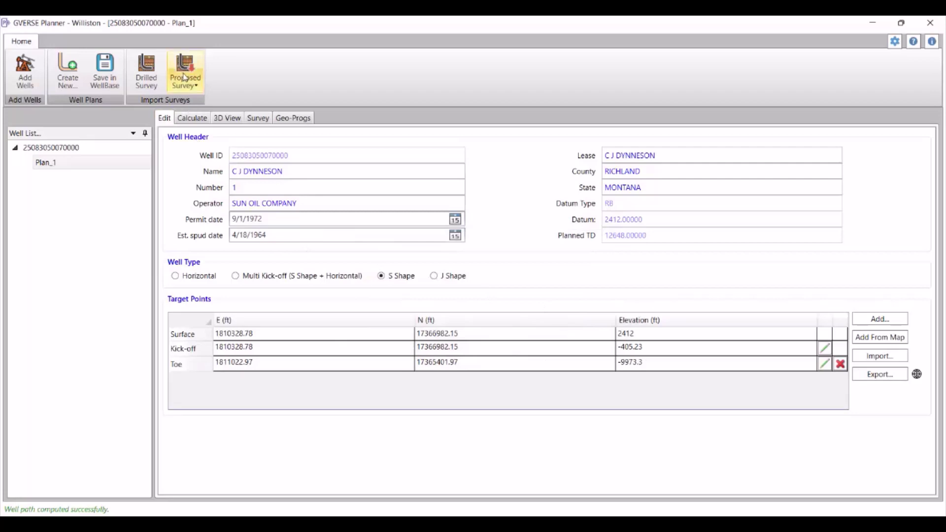
{"action": "left_click", "coordinate": [192, 118]}
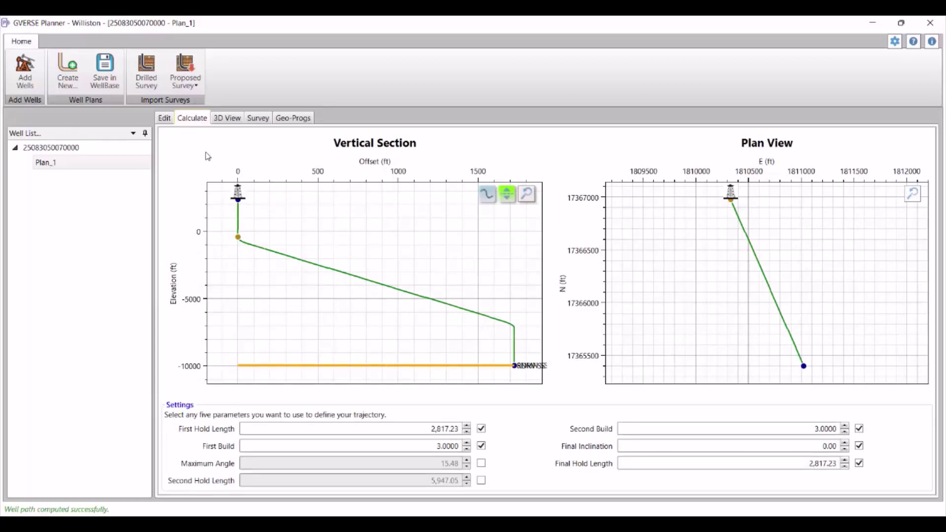
{"action": "left_click", "coordinate": [165, 119]}
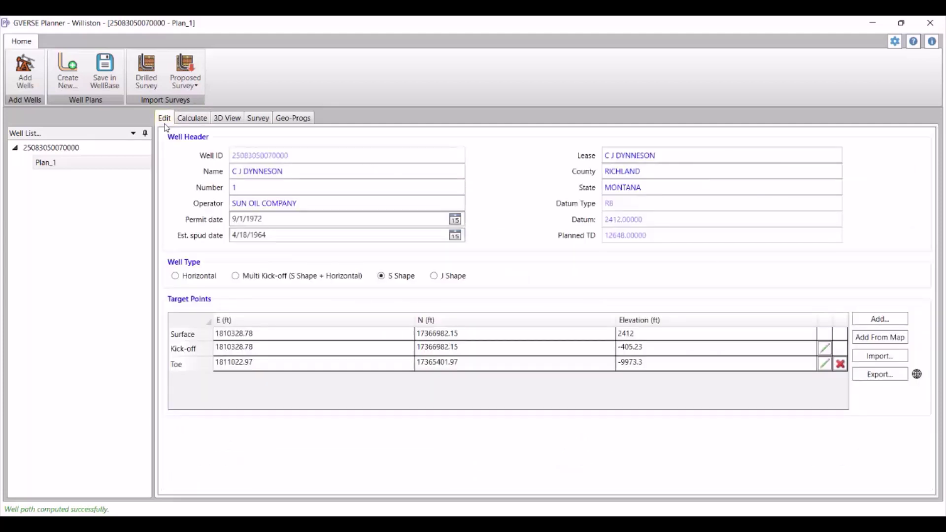
{"action": "left_click", "coordinate": [110, 166]}
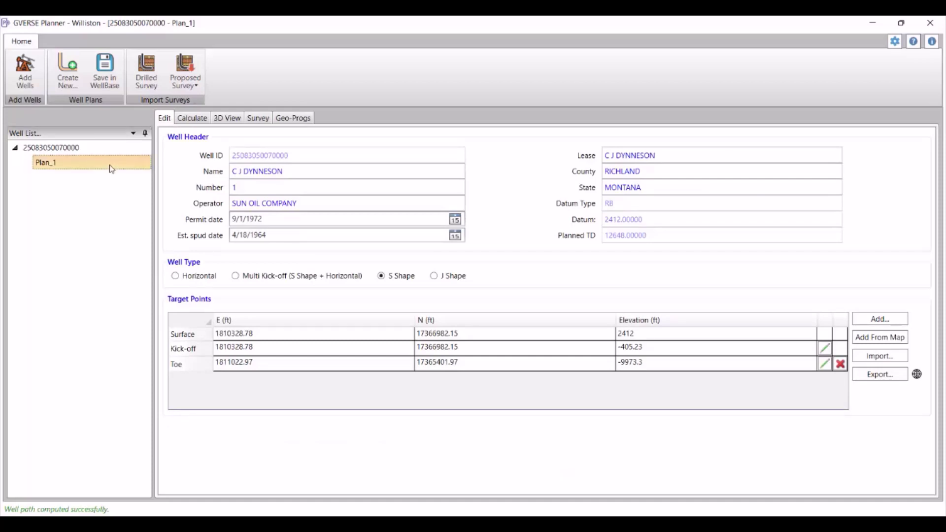
{"action": "right_click", "coordinate": [110, 166]}
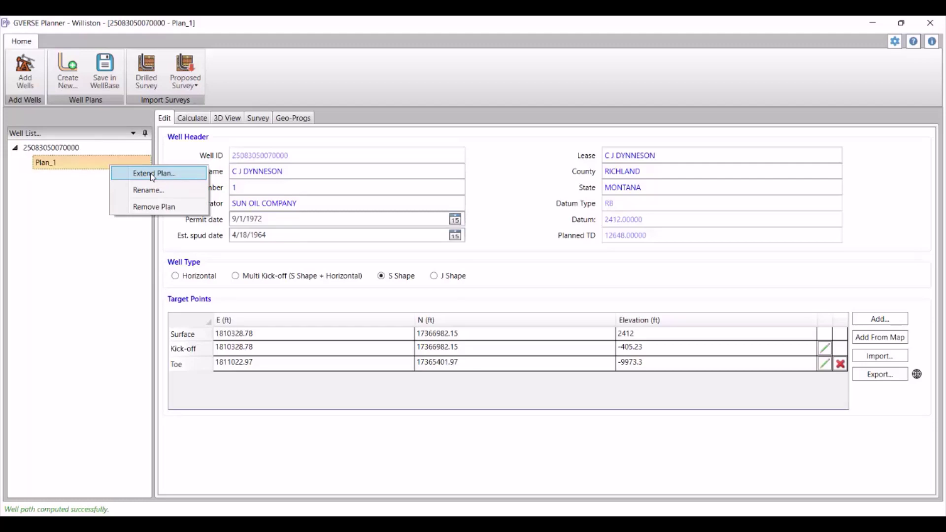
{"action": "left_click", "coordinate": [292, 262]}
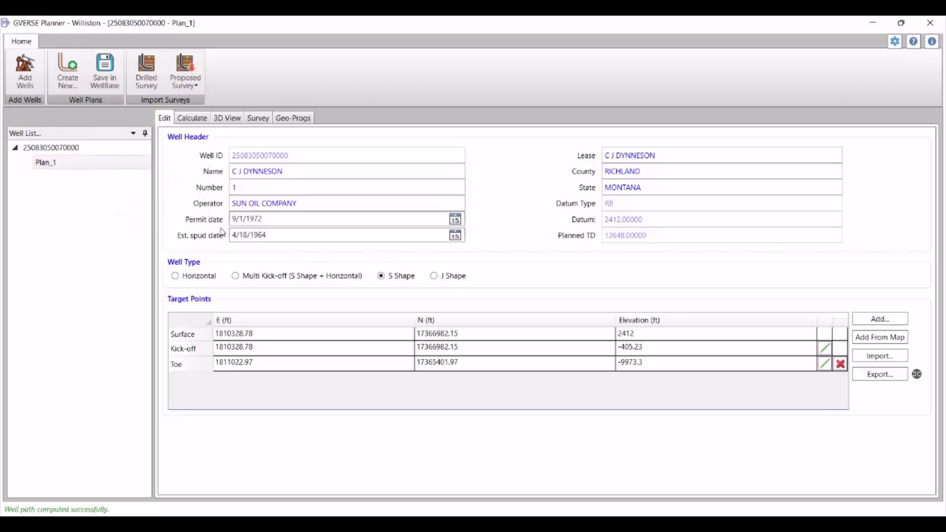
Step: Extend Plan_1 into a new plan named Horizontal Plan
{"action": "right_click", "coordinate": [94, 167]}
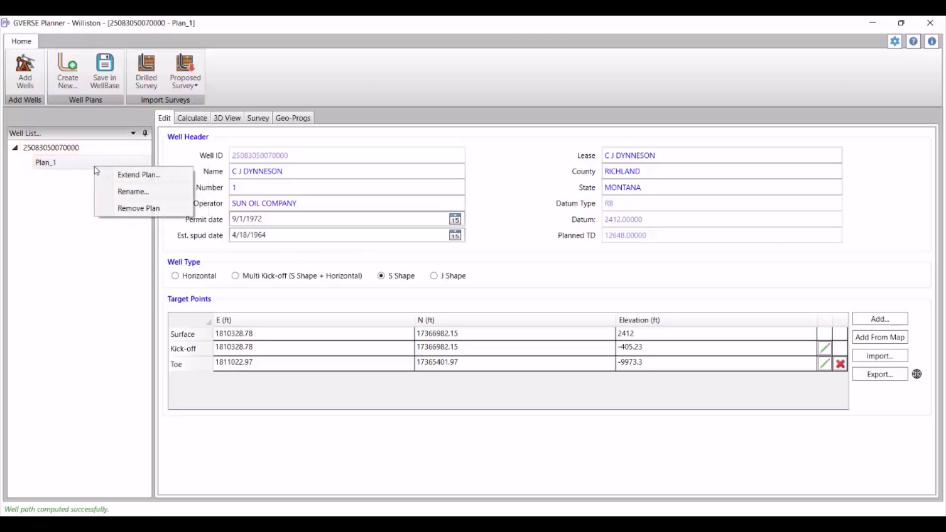
{"action": "left_click", "coordinate": [117, 177]}
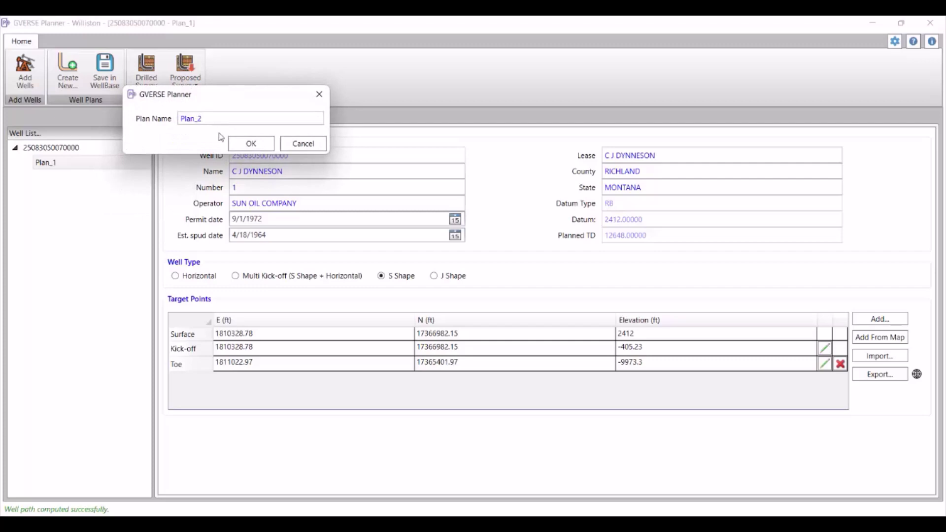
{"action": "key", "text": "BackSpace"}
{"action": "key", "text": "BackSpace"}
{"action": "key", "text": "BackSpace"}
{"action": "key", "text": "BackSpace"}
{"action": "key", "text": "BackSpace"}
{"action": "type", "text": "Horizon"}
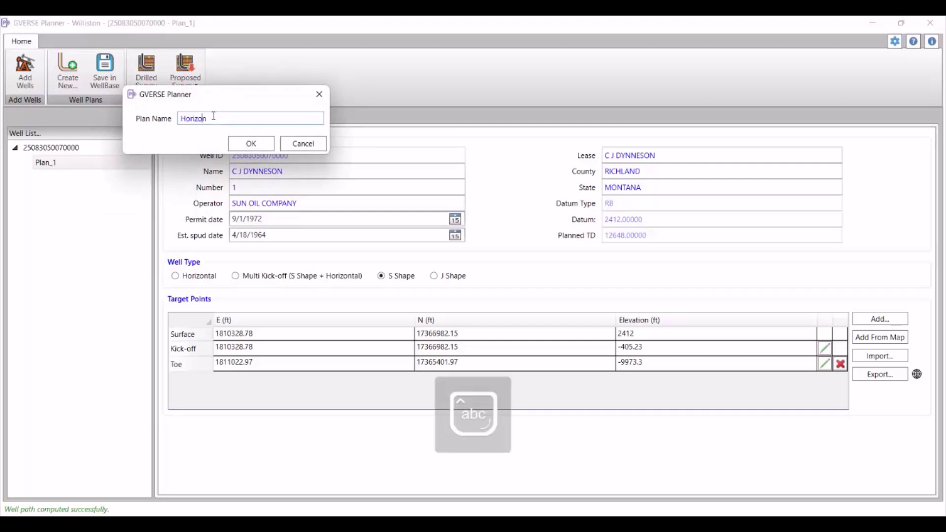
{"action": "type", "text": "tal"}
{"action": "type", "text": "Plan"}
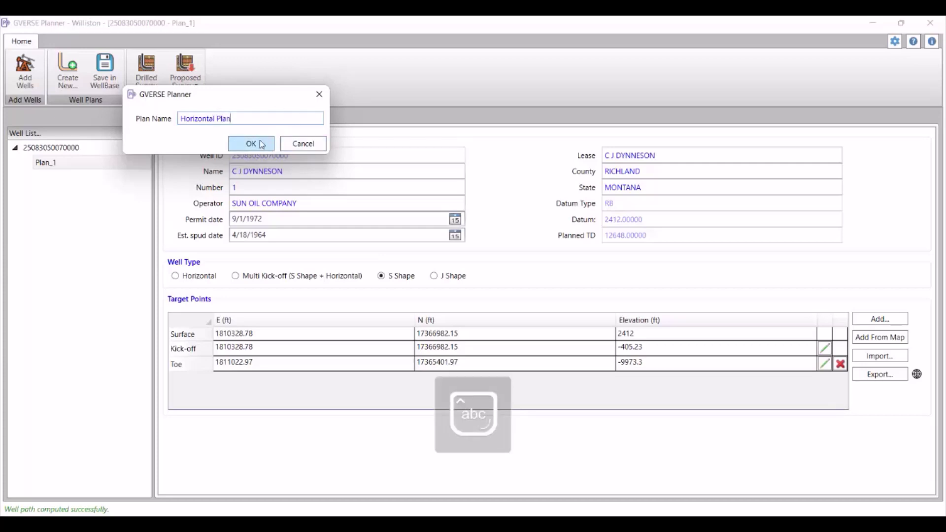
{"action": "left_click", "coordinate": [262, 144]}
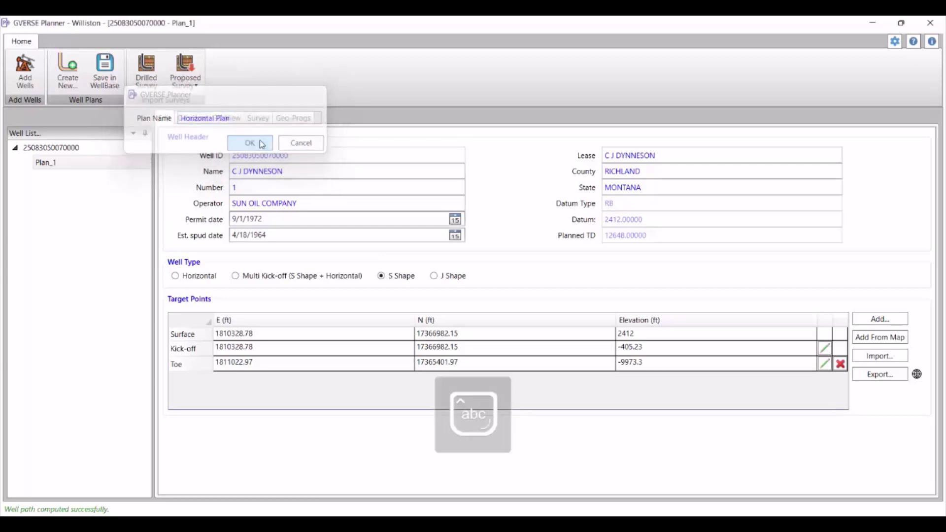
Step: Open the extended Horizontal Plan and set its extension type to Horizontal
{"action": "left_click", "coordinate": [128, 182]}
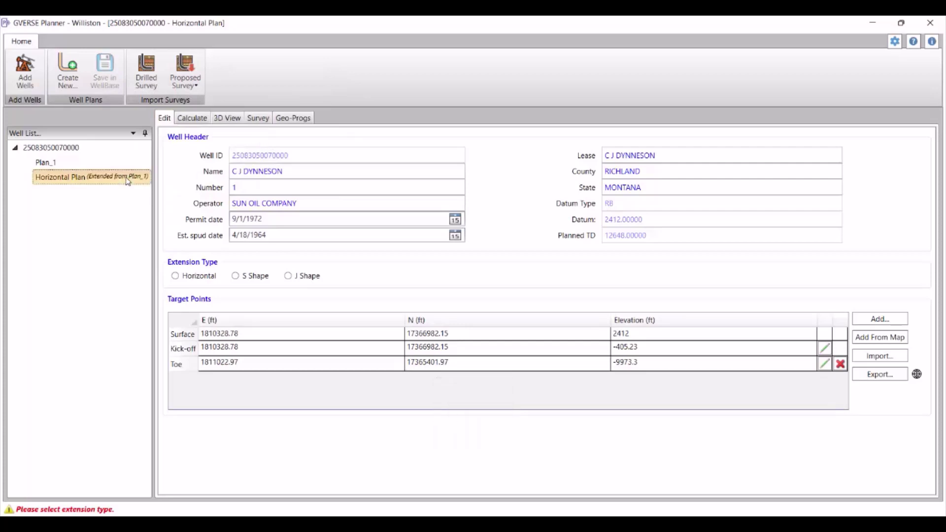
{"action": "left_click", "coordinate": [176, 276]}
{"action": "left_click", "coordinate": [176, 277]}
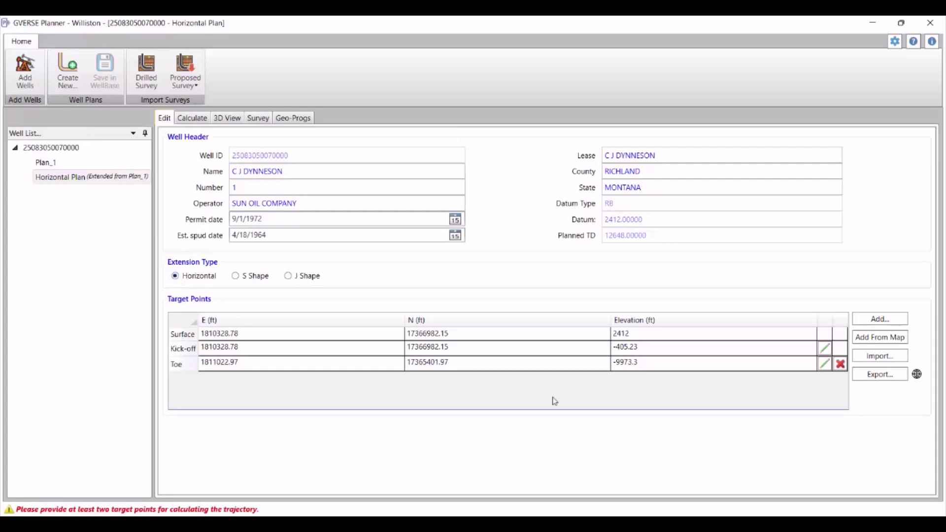
Step: Pick the Horizontal Plan's heel point on the GeoAtlas map, just southeast of the Sun Oil Company well
{"action": "left_click", "coordinate": [876, 343]}
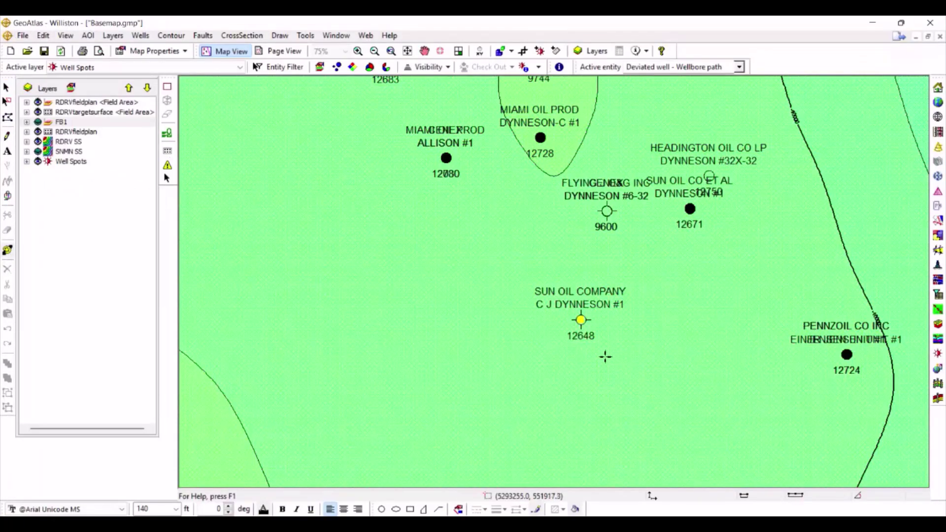
{"action": "left_click", "coordinate": [605, 355]}
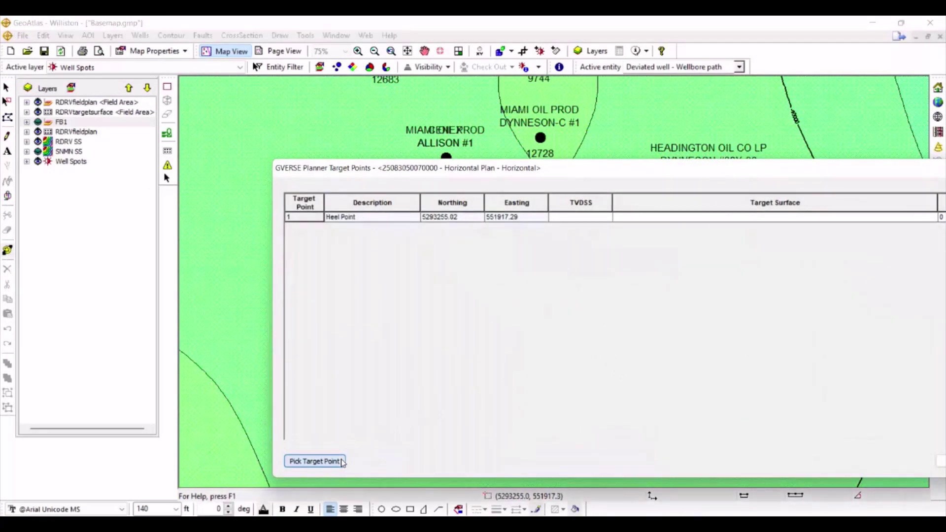
{"action": "left_click_drag", "start_coordinate": [759, 173], "coordinate": [546, 168]}
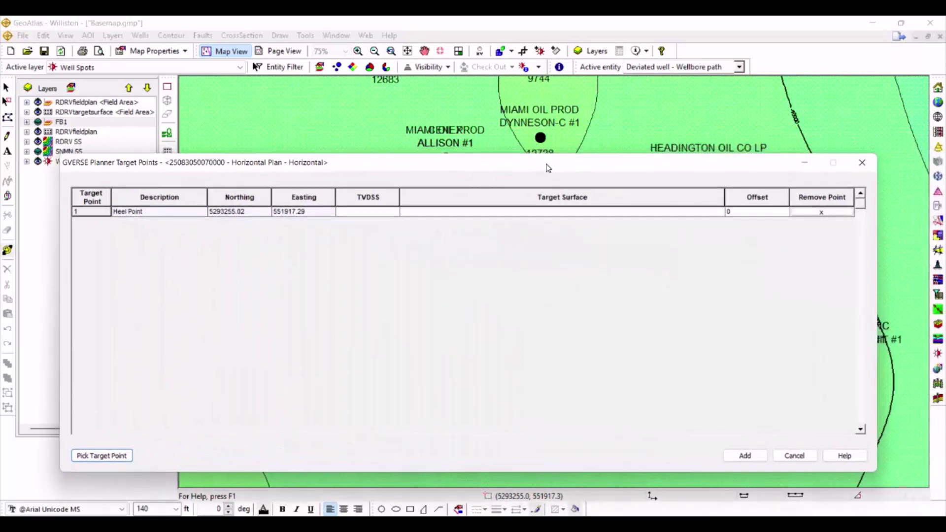
Step: Pick the Horizontal Plan's toe point on the GeoAtlas map, just south of the heel point
{"action": "left_click", "coordinate": [803, 163]}
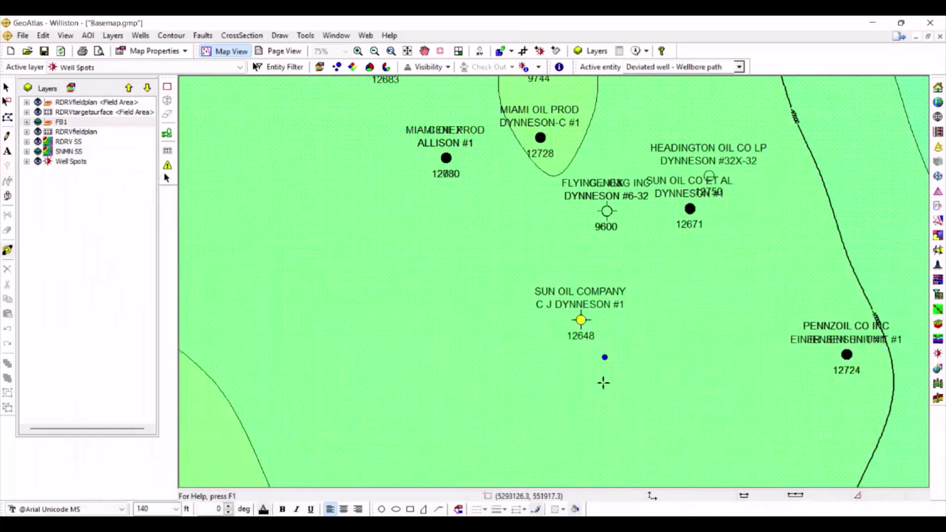
{"action": "left_click", "coordinate": [606, 387]}
{"action": "mouse_move", "coordinate": [647, 515]}
{"action": "left_click", "coordinate": [670, 454]}
Step: Assign target surfaces to the picked heel and toe points and add both to the Horizontal Plan
{"action": "left_click", "coordinate": [443, 212]}
{"action": "left_click", "coordinate": [443, 212]}
{"action": "left_click", "coordinate": [454, 222]}
{"action": "left_click", "coordinate": [458, 223]}
{"action": "left_click", "coordinate": [459, 231]}
{"action": "left_click", "coordinate": [726, 454]}
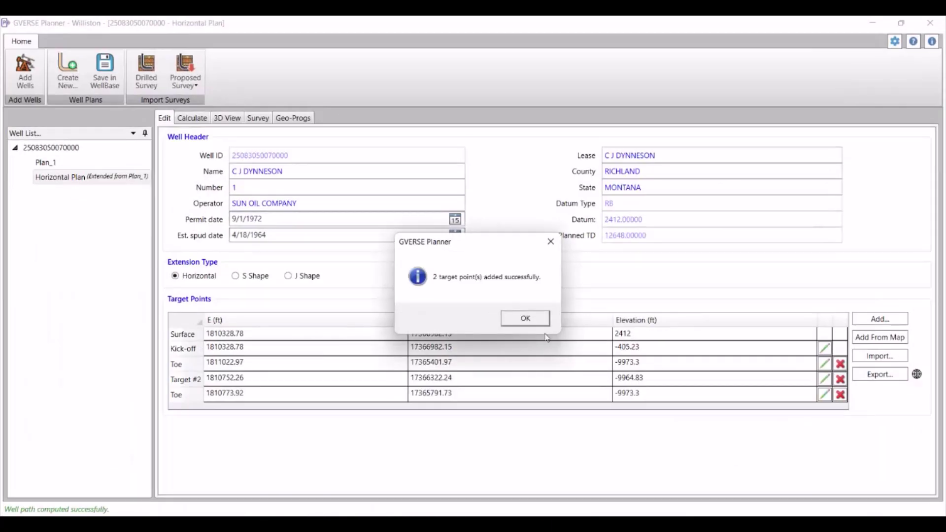
{"action": "left_click", "coordinate": [525, 319]}
Step: Review the Horizontal Plan's calculated vertical section and plan view
{"action": "left_click", "coordinate": [192, 118]}
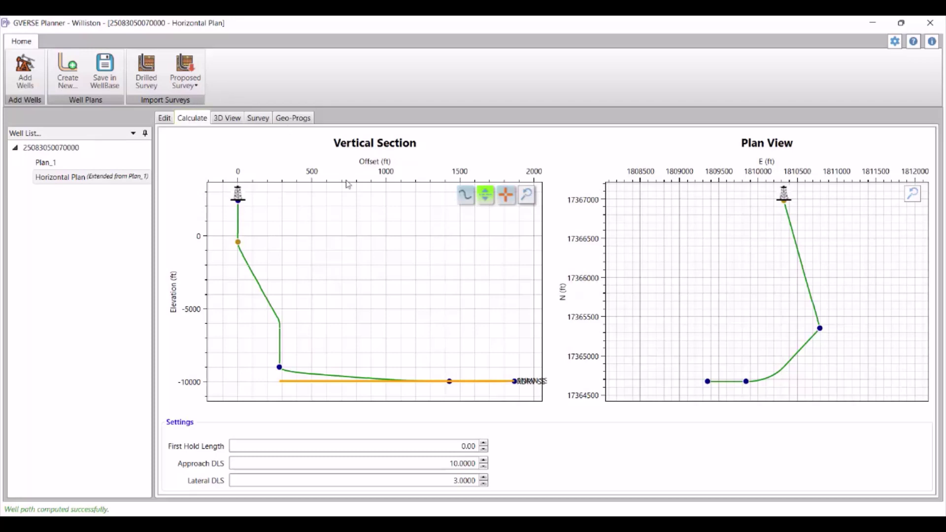
{"action": "right_click", "coordinate": [436, 321]}
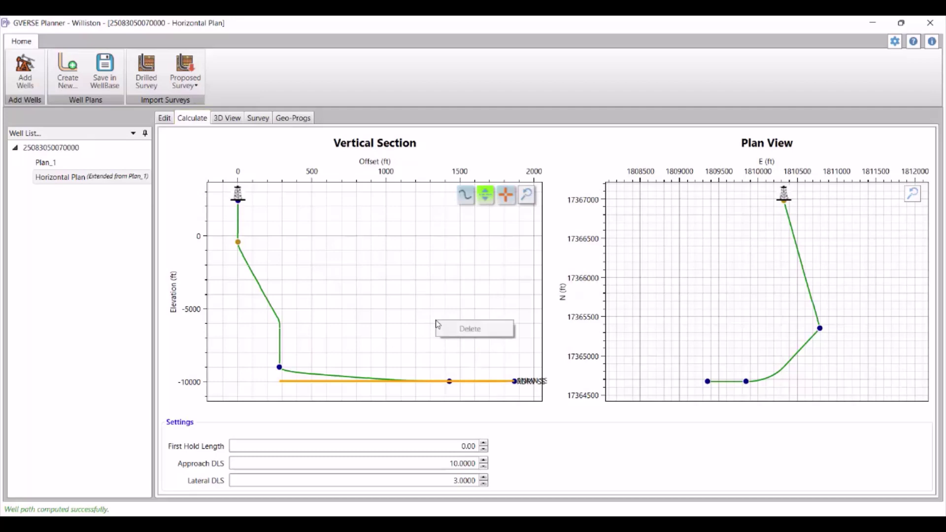
{"action": "left_click", "coordinate": [458, 225]}
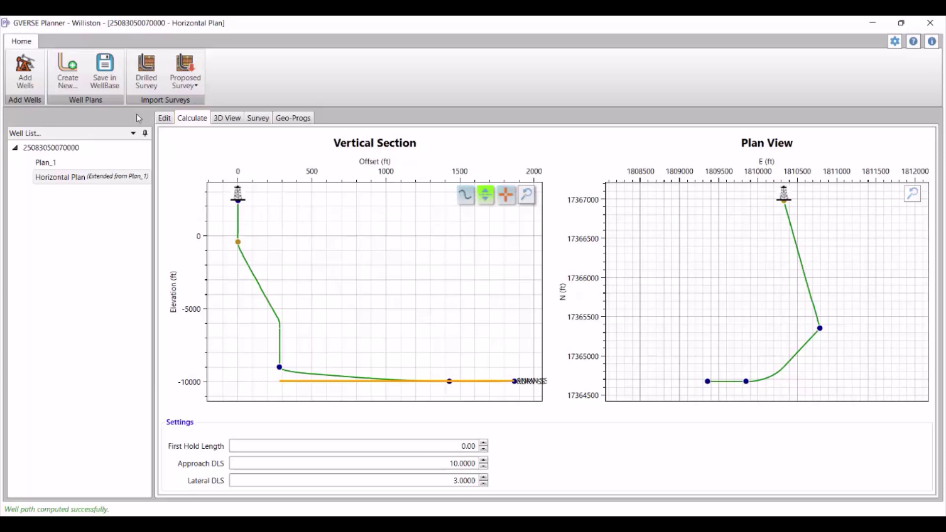
Step: Save the Horizontal Plan to WellBase as a proposed survey, overwriting the existing one
{"action": "left_click", "coordinate": [111, 82]}
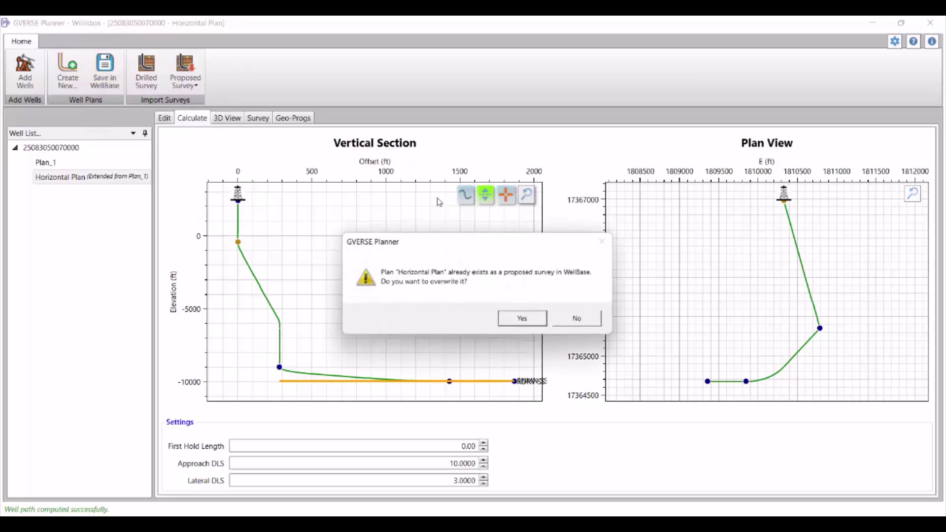
{"action": "left_click", "coordinate": [521, 319]}
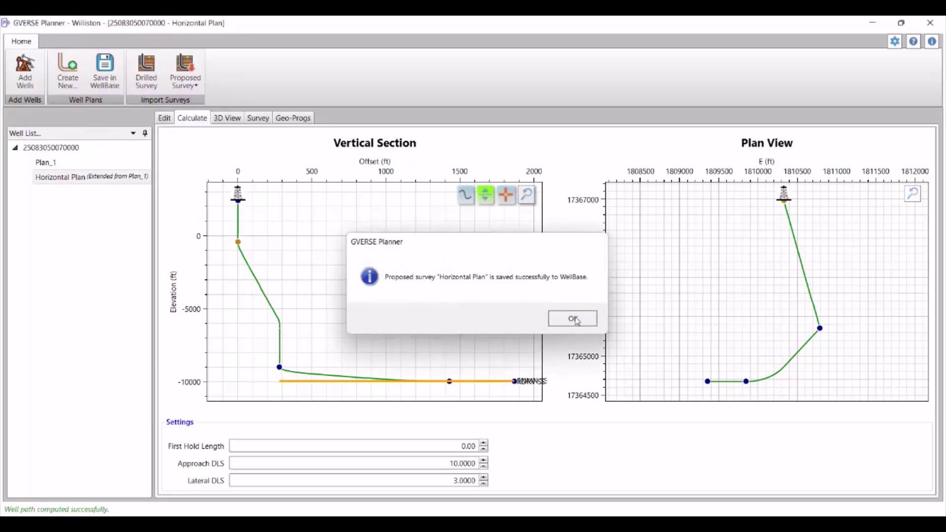
{"action": "left_click", "coordinate": [576, 320]}
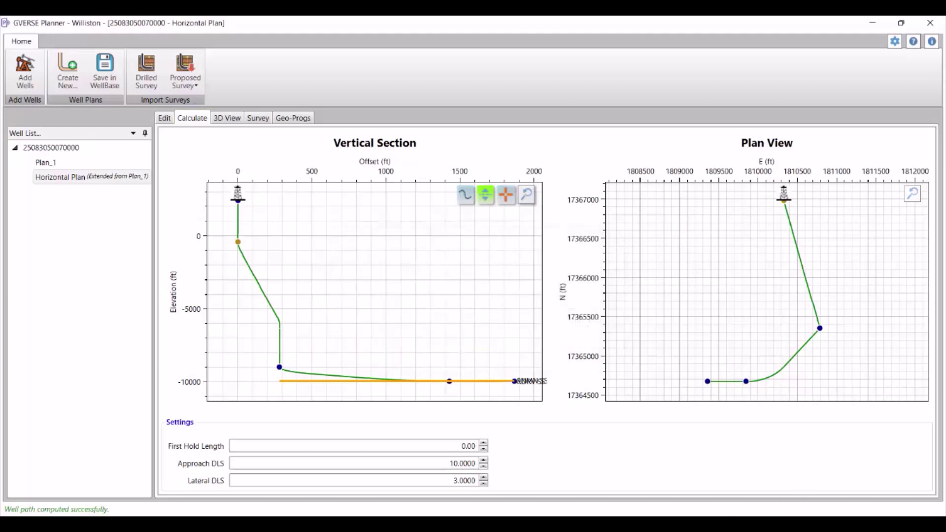
Step: Switch to WellBase Information Manager and examine the listed Whiting well's drilled survey in the wellbore viewer, zoomed out and from several rotated angles
{"action": "key", "text": "alt+Tab"}
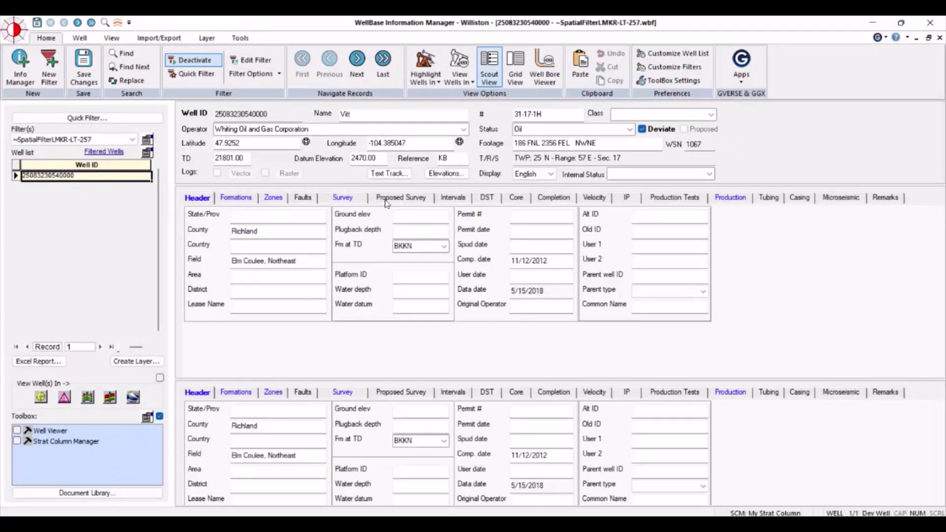
{"action": "left_click", "coordinate": [366, 200]}
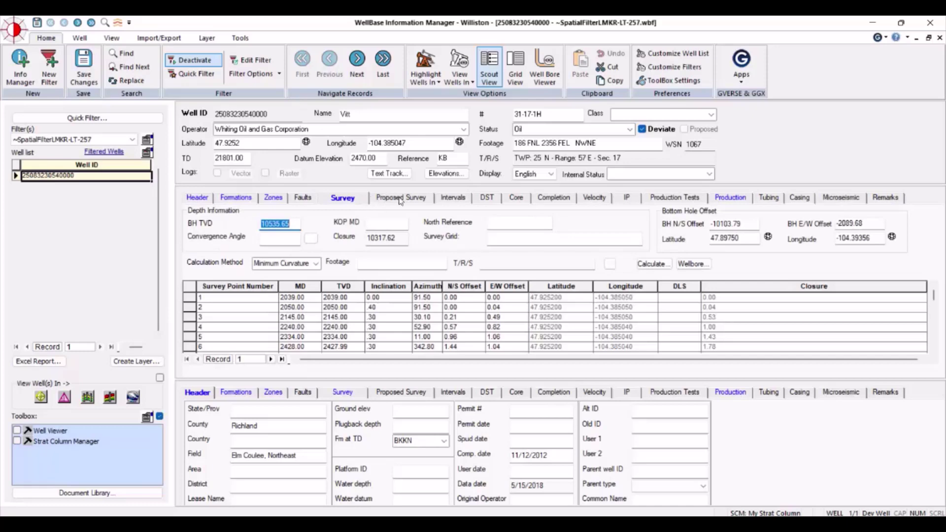
{"action": "left_click", "coordinate": [689, 268]}
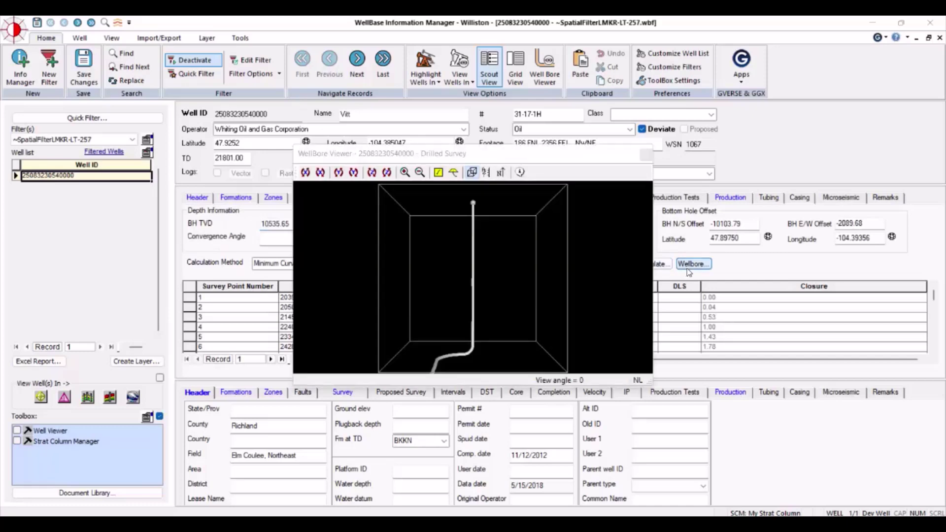
{"action": "left_click", "coordinate": [419, 173]}
{"action": "left_click", "coordinate": [420, 172]}
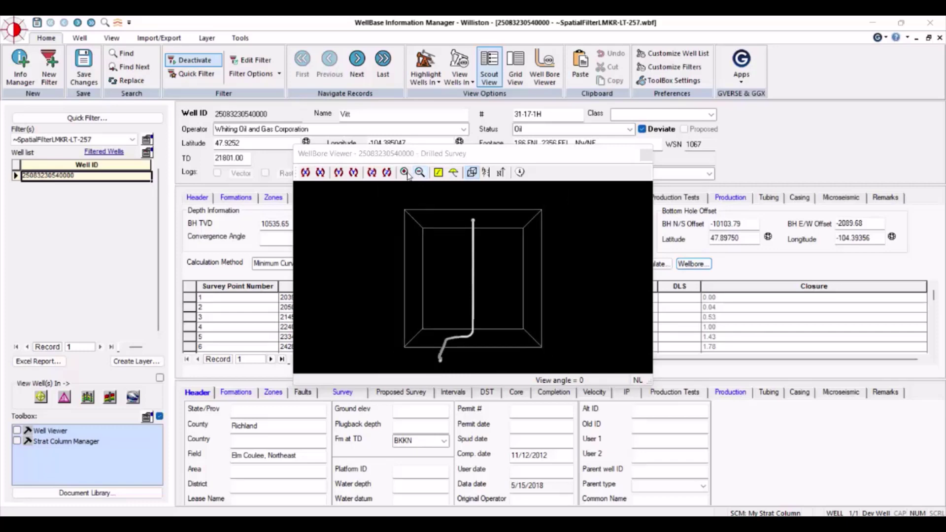
{"action": "left_click", "coordinate": [391, 173]}
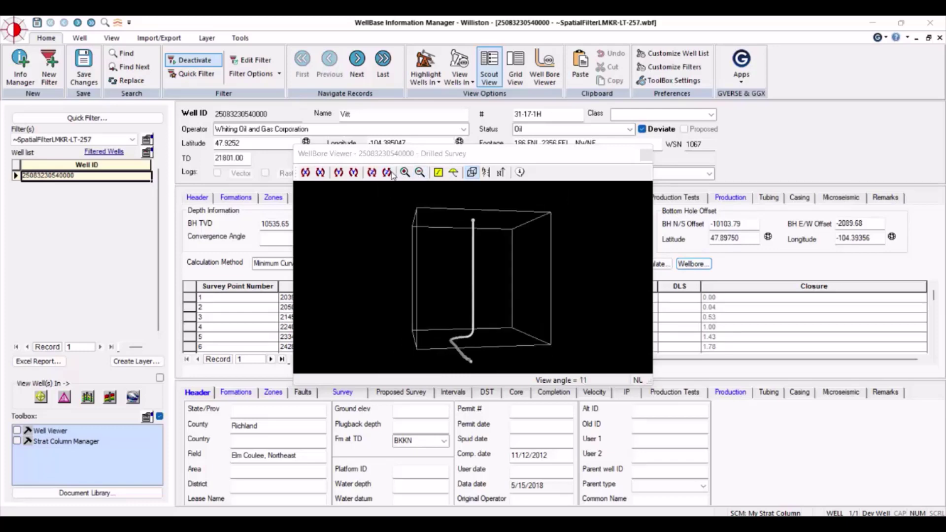
{"action": "left_click", "coordinate": [391, 173]}
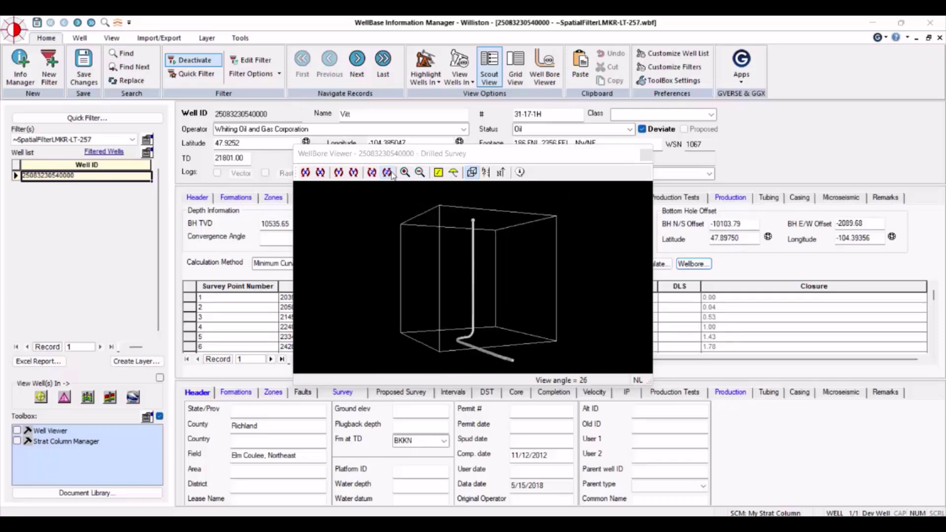
{"action": "left_click", "coordinate": [391, 173]}
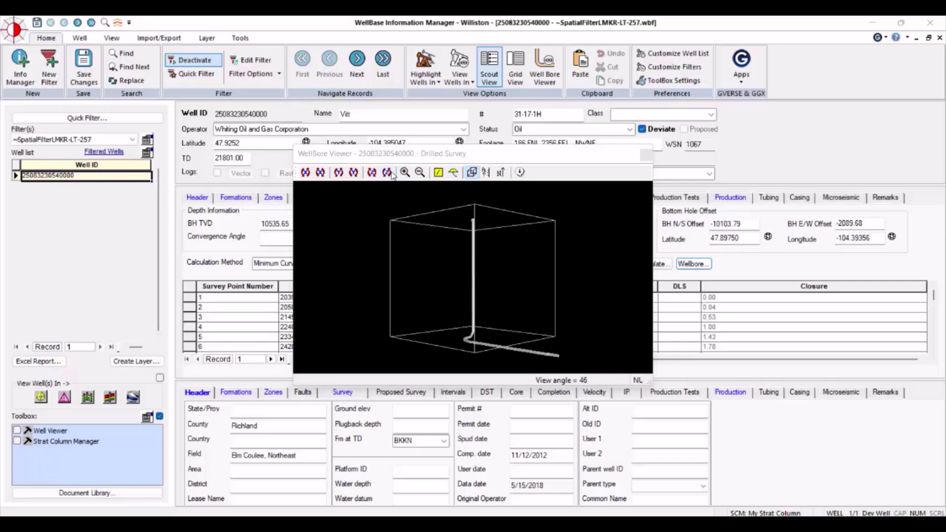
{"action": "left_click", "coordinate": [644, 157]}
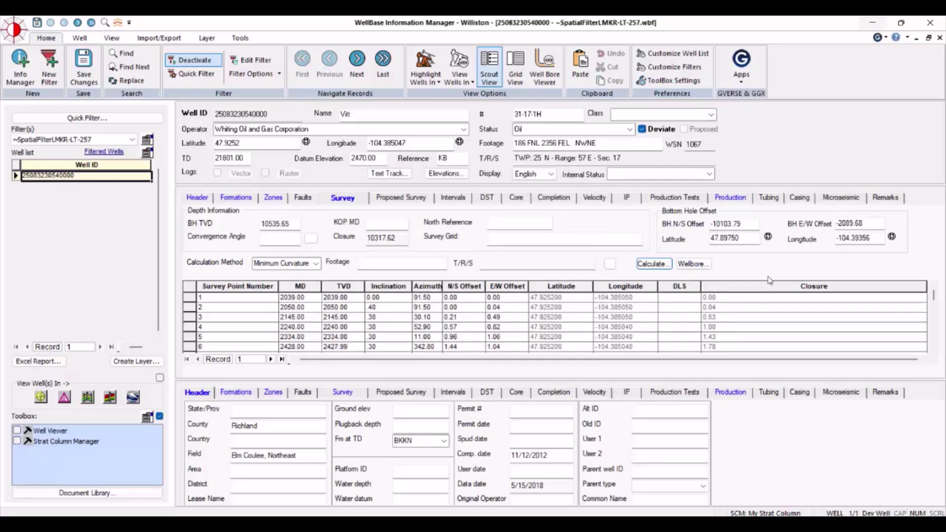
Step: Switch to the Getting Started with Field Planner and Well Planner presentation in PowerPoint and start the slide show at the Agenda slide
{"action": "mouse_move", "coordinate": [464, 525]}
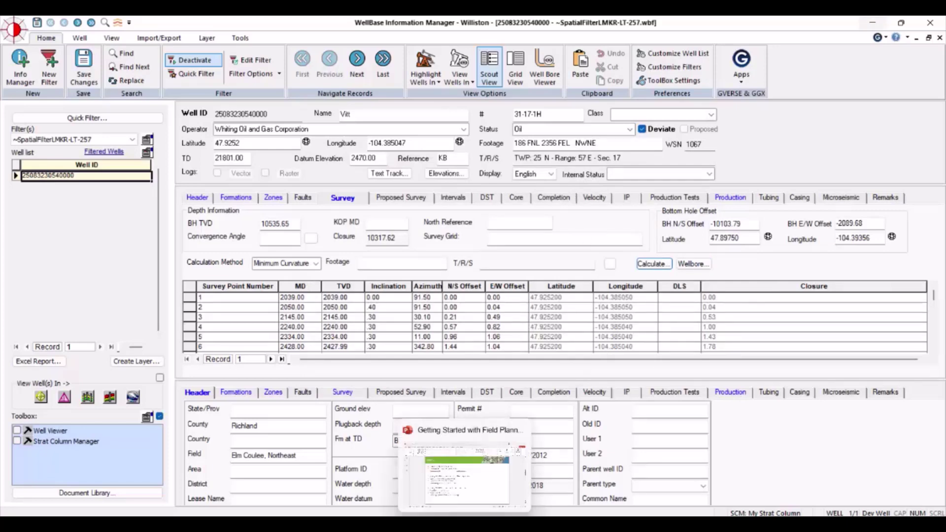
{"action": "left_click", "coordinate": [464, 473]}
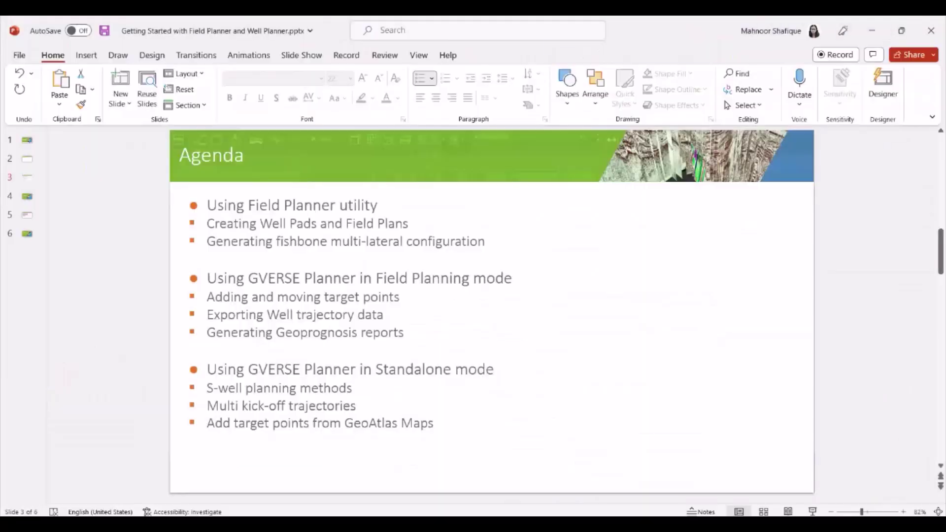
{"action": "left_click", "coordinate": [813, 511]}
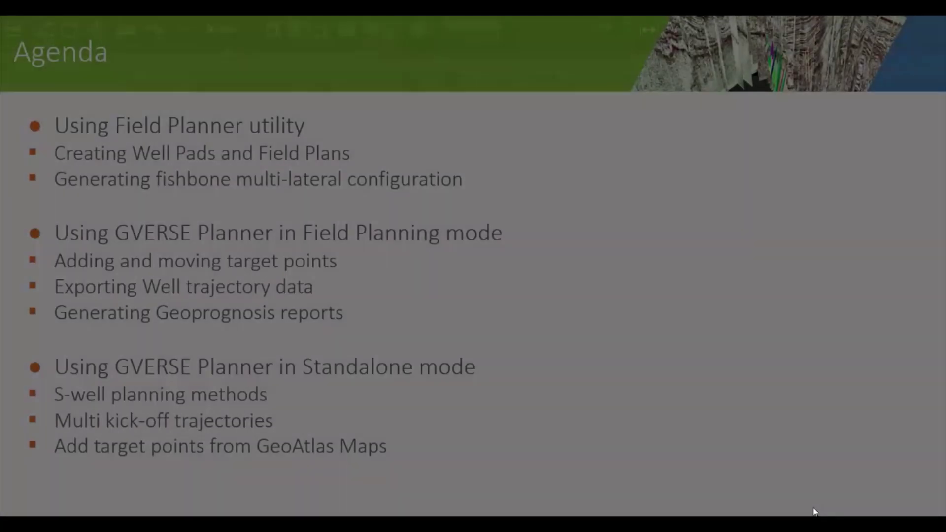